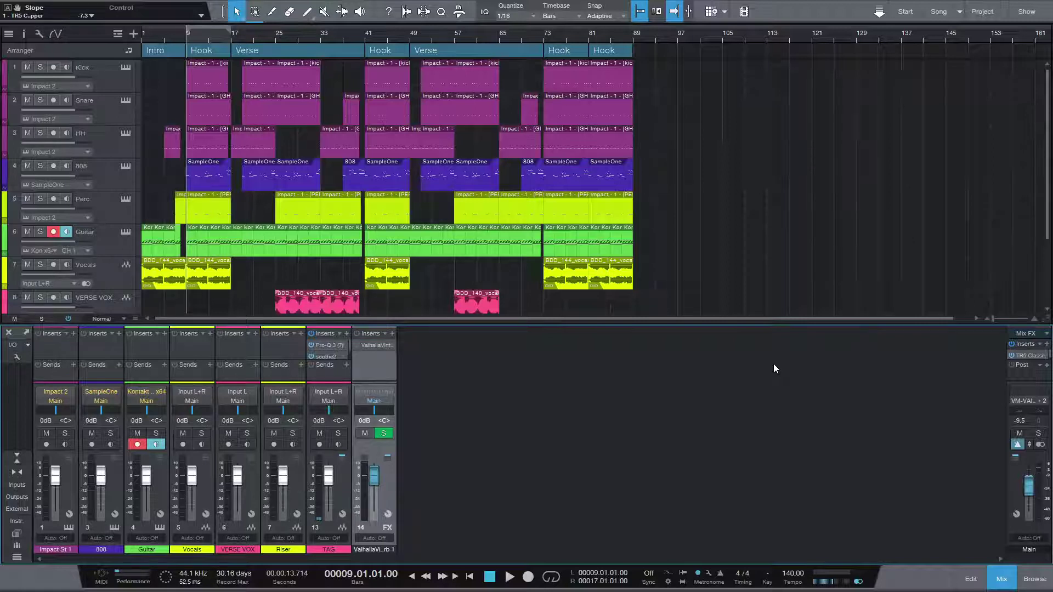
Open the TR5 Classic Clipper on the main channel and check its output level setting.
{"action": "left_click", "coordinate": [1018, 355]}
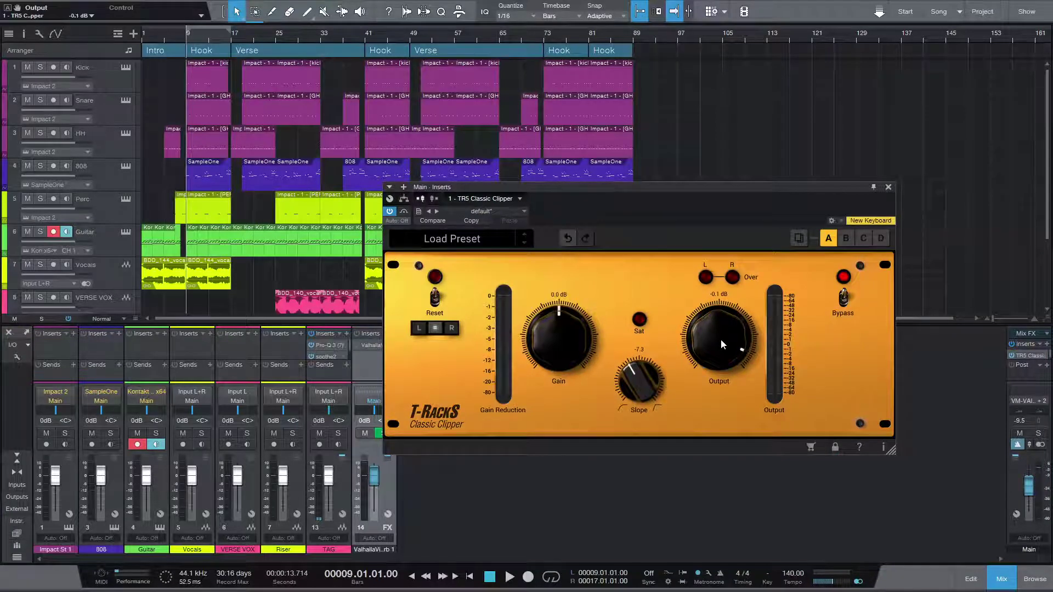
{"action": "left_click_drag", "start_coordinate": [721, 340], "coordinate": [720, 340]}
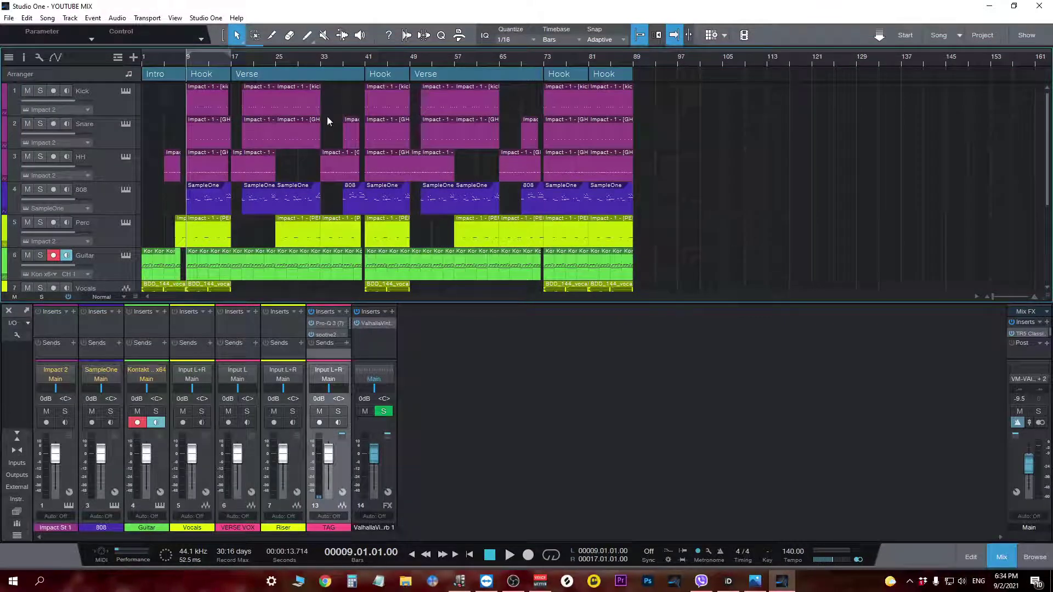
Open the Kick track's Impact XT instrument and examine whether the kick sample's two waveform channels match.
{"action": "left_click", "coordinate": [127, 93]}
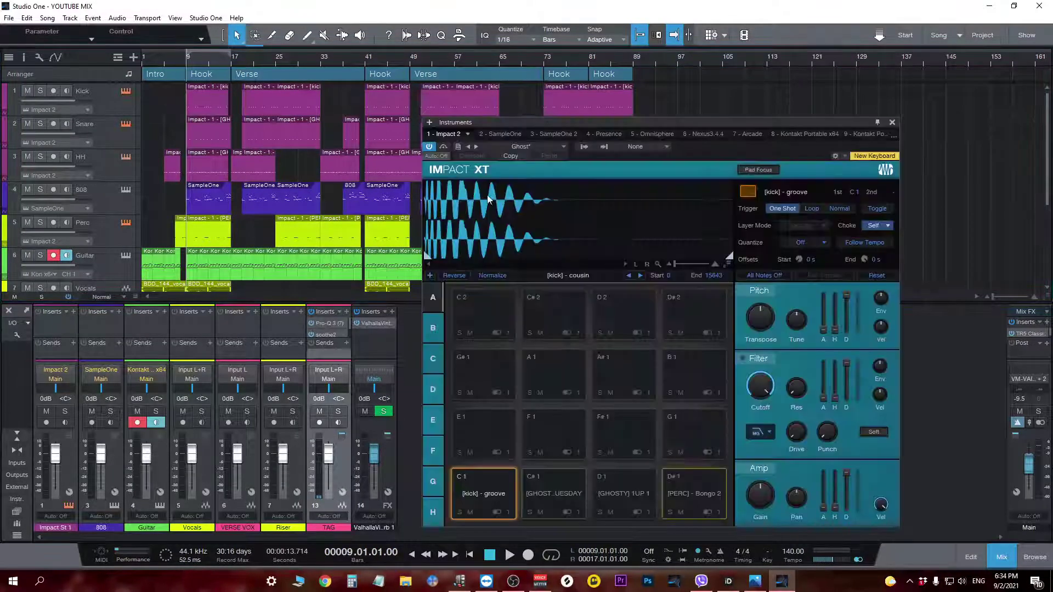
{"action": "left_click_drag", "start_coordinate": [720, 124], "coordinate": [677, 97]}
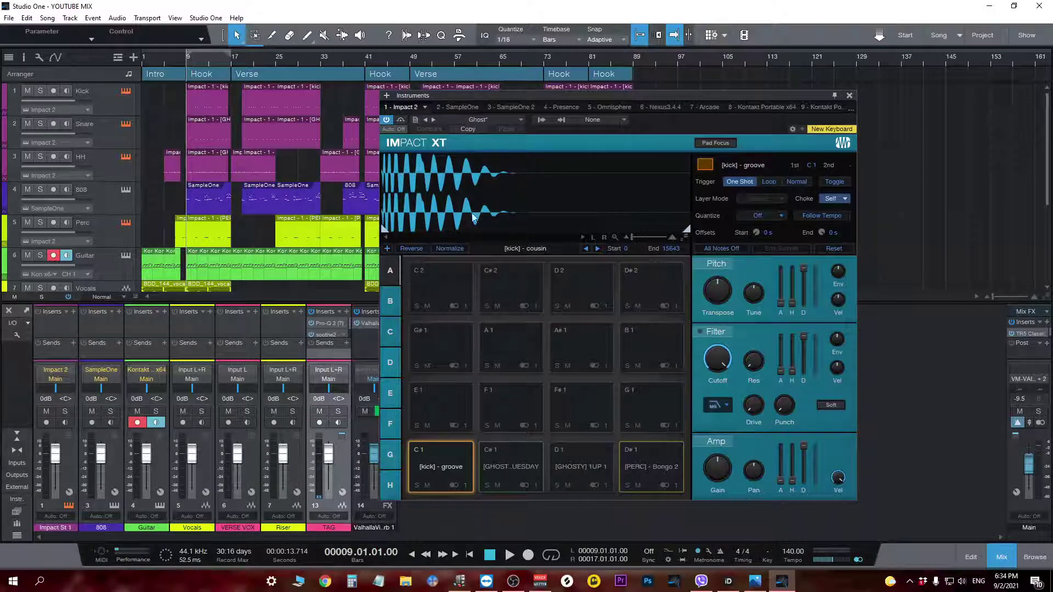
{"action": "scroll", "coordinate": [478, 220], "scroll_direction": "up", "scroll_amount": 5}
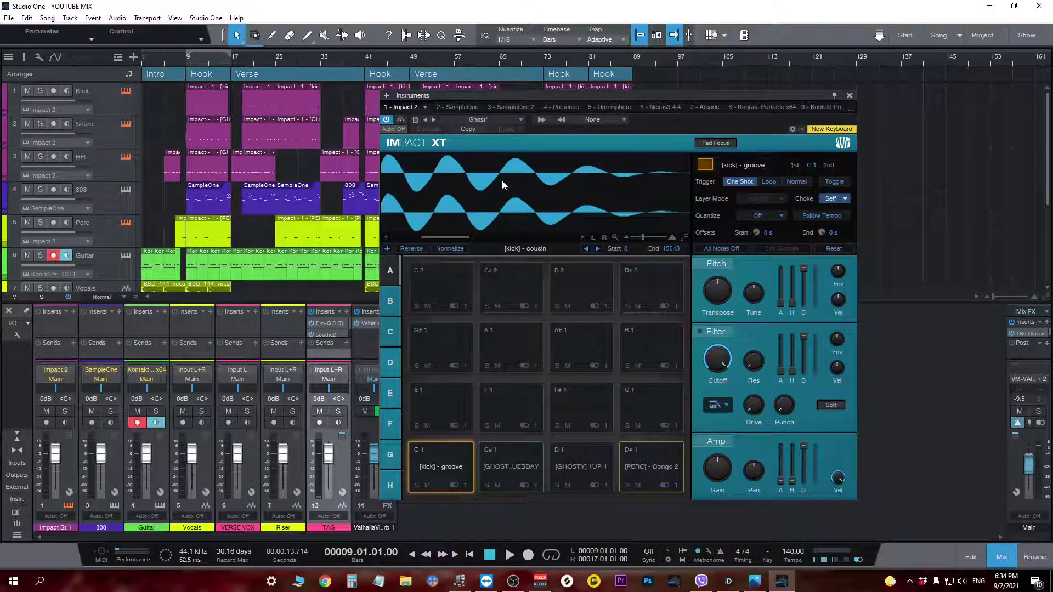
{"action": "scroll", "coordinate": [499, 183], "scroll_direction": "up", "scroll_amount": 5}
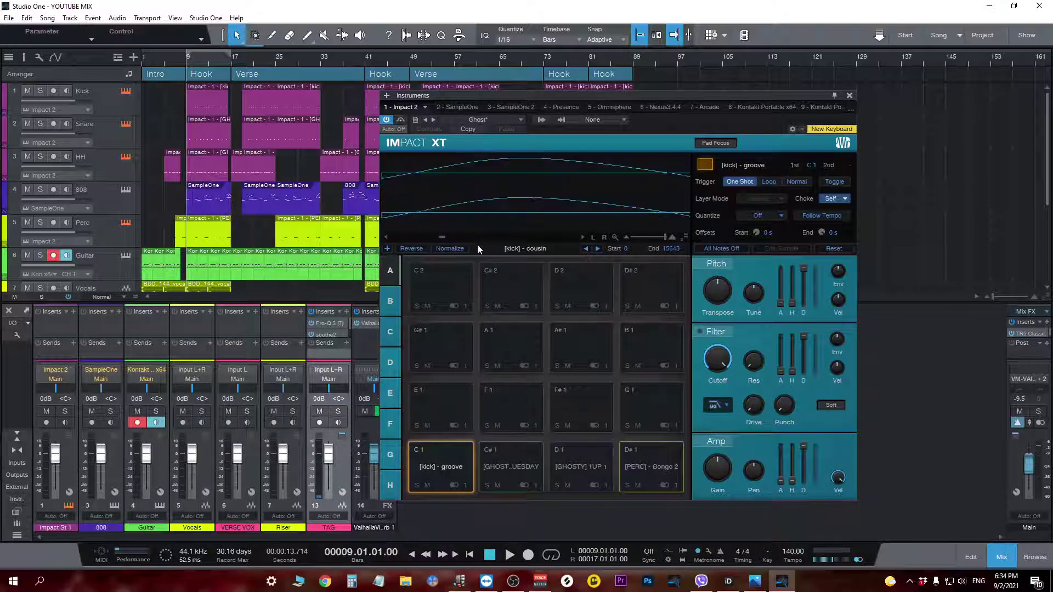
{"action": "scroll", "coordinate": [603, 203], "scroll_direction": "down", "scroll_amount": 3}
{"action": "scroll", "coordinate": [593, 214], "scroll_direction": "up", "scroll_amount": 3}
{"action": "scroll", "coordinate": [576, 229], "scroll_direction": "down", "scroll_amount": 5}
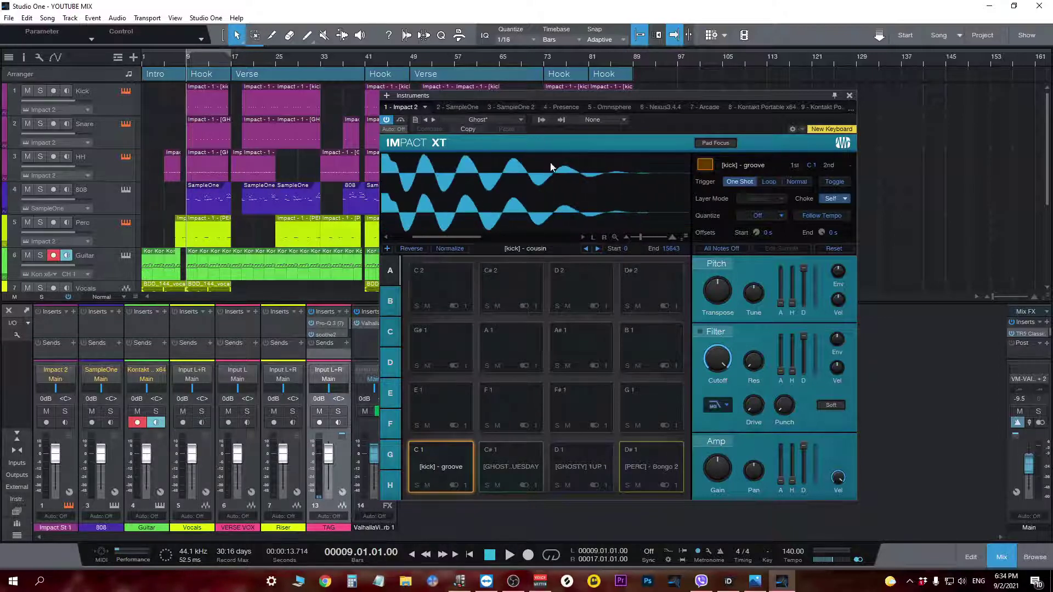
{"action": "scroll", "coordinate": [549, 167], "scroll_direction": "down", "scroll_amount": 3}
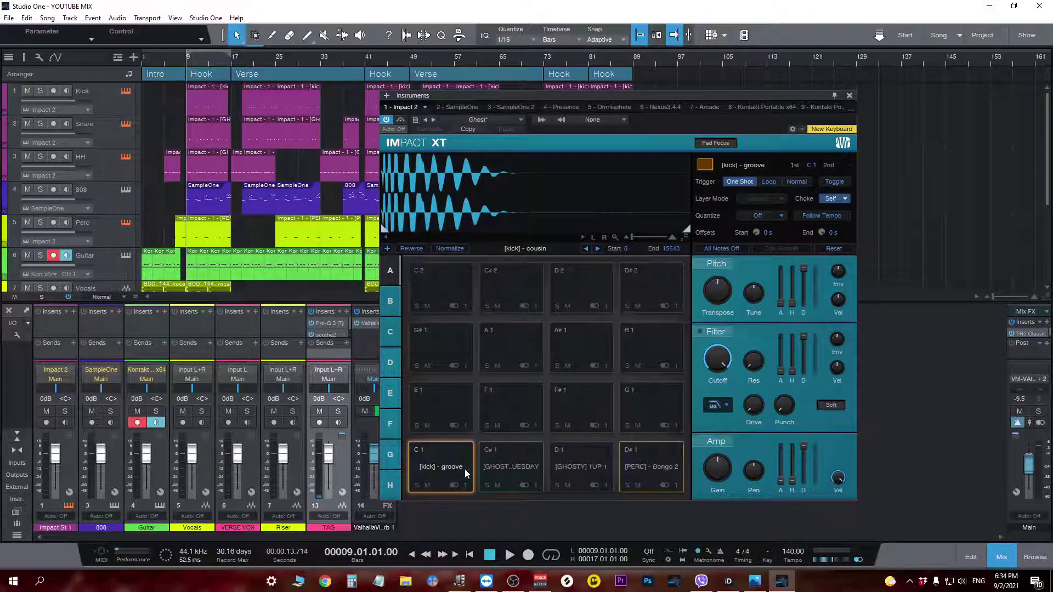
Route the C 1 kick pad to the Mono 1 output and rename its new mixer channel "kick".
{"action": "left_click", "coordinate": [464, 486]}
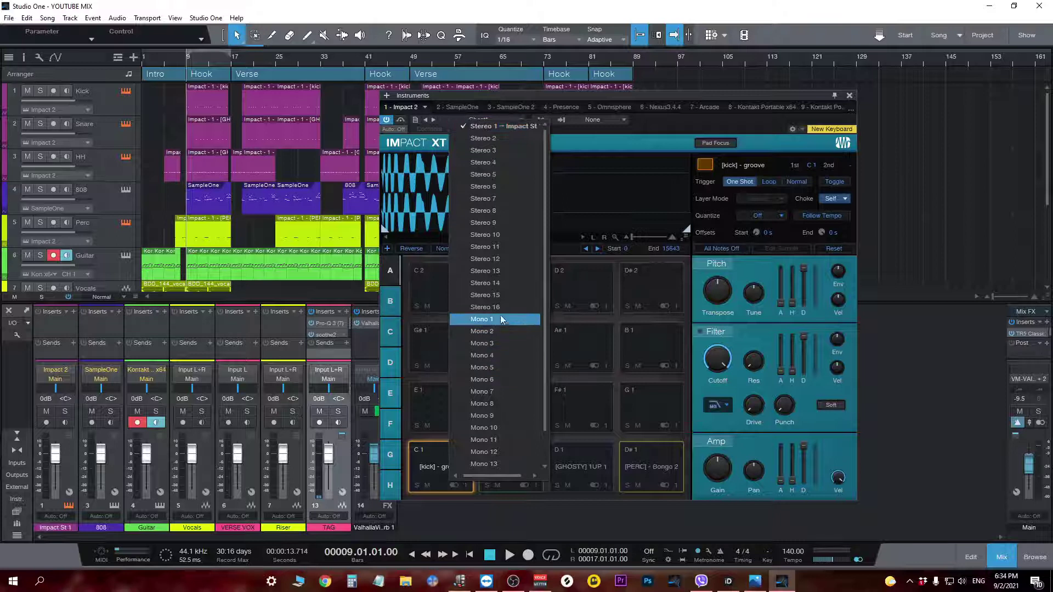
{"action": "left_click", "coordinate": [480, 320]}
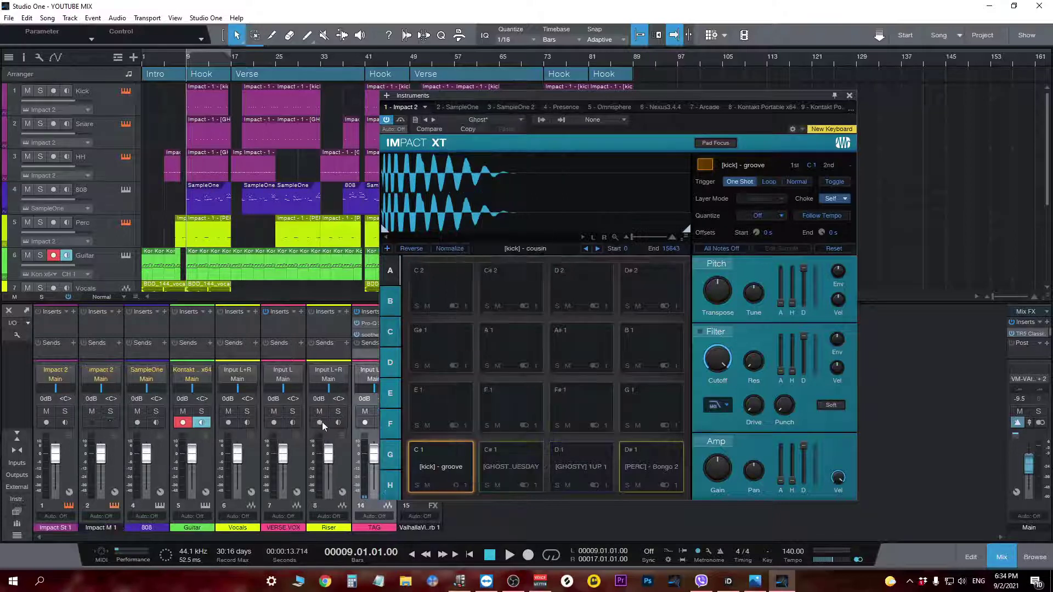
{"action": "left_click", "coordinate": [97, 525]}
{"action": "double_click", "coordinate": [101, 527]}
{"action": "type", "text": "kixck"}
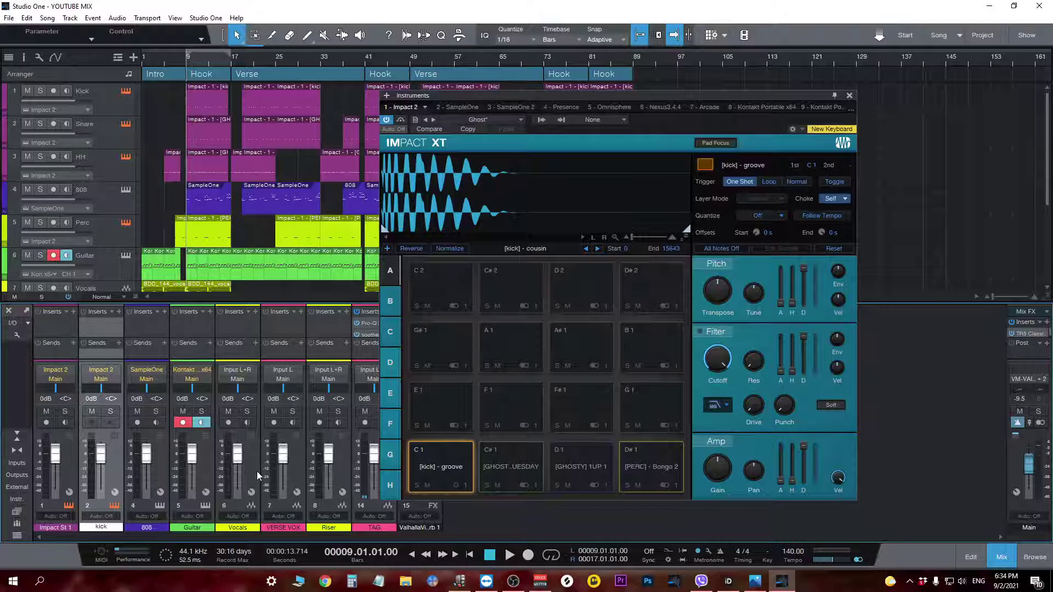
{"action": "key", "text": "Return"}
Inspect the C# 1 pad's waveform, route the pad to Stereo 2 and rename its mixer channel "snare".
{"action": "left_click", "coordinate": [512, 459]}
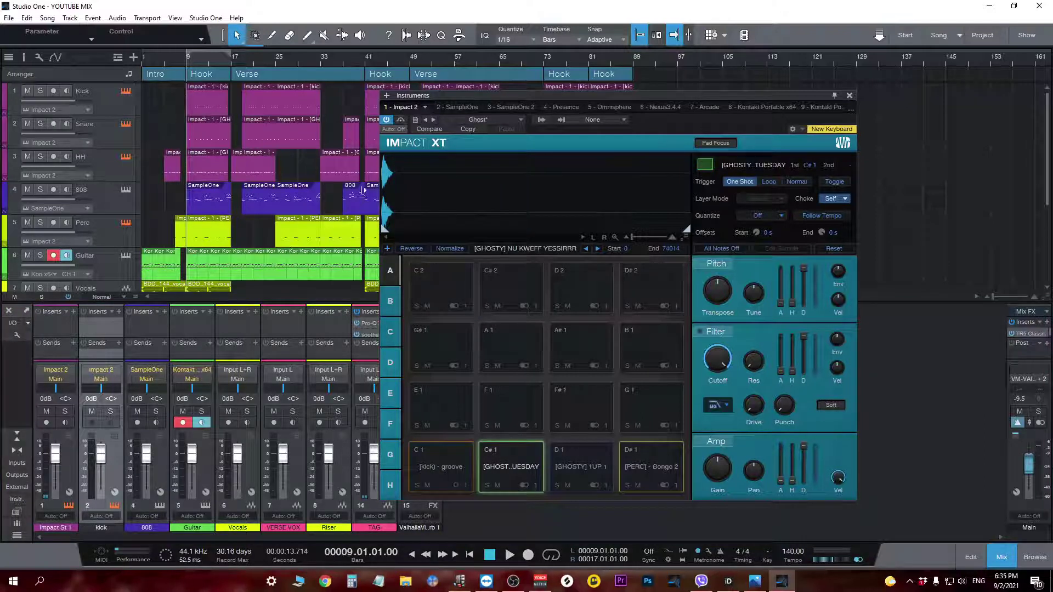
{"action": "scroll", "coordinate": [475, 208], "scroll_direction": "up", "scroll_amount": 5}
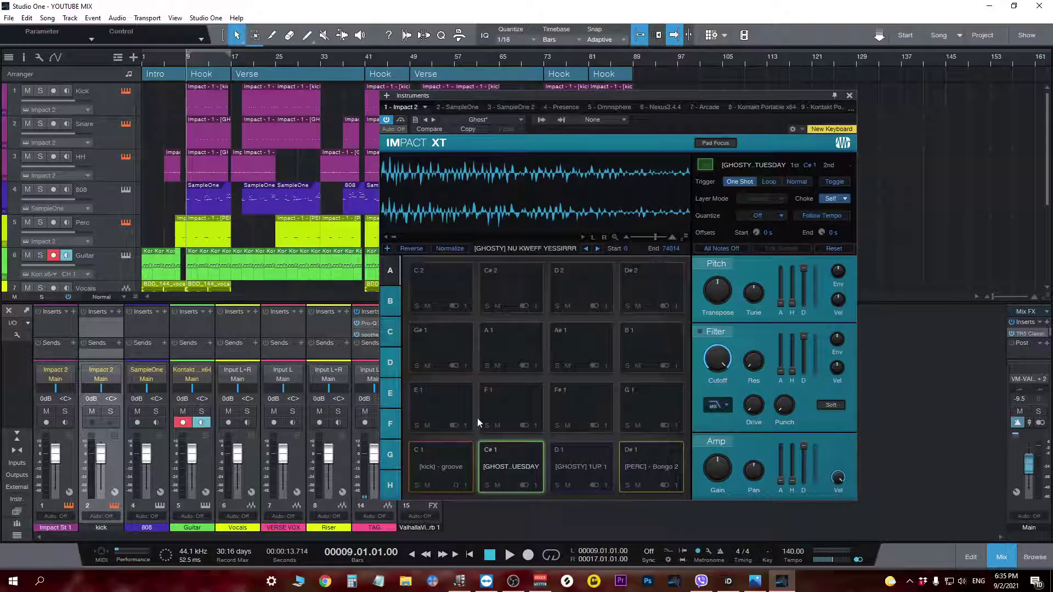
{"action": "left_click", "coordinate": [536, 485]}
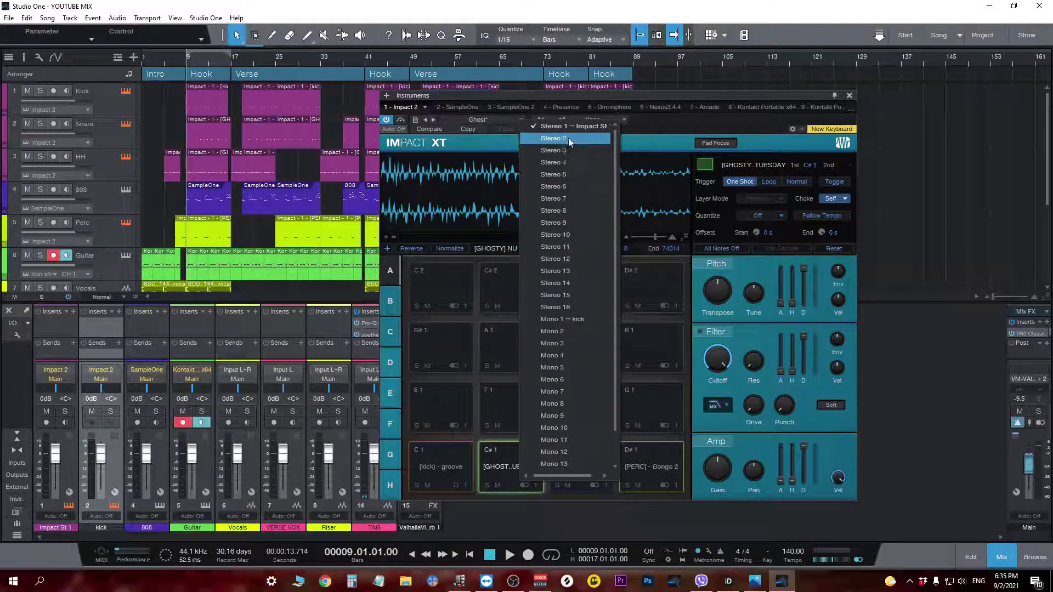
{"action": "left_click", "coordinate": [552, 137]}
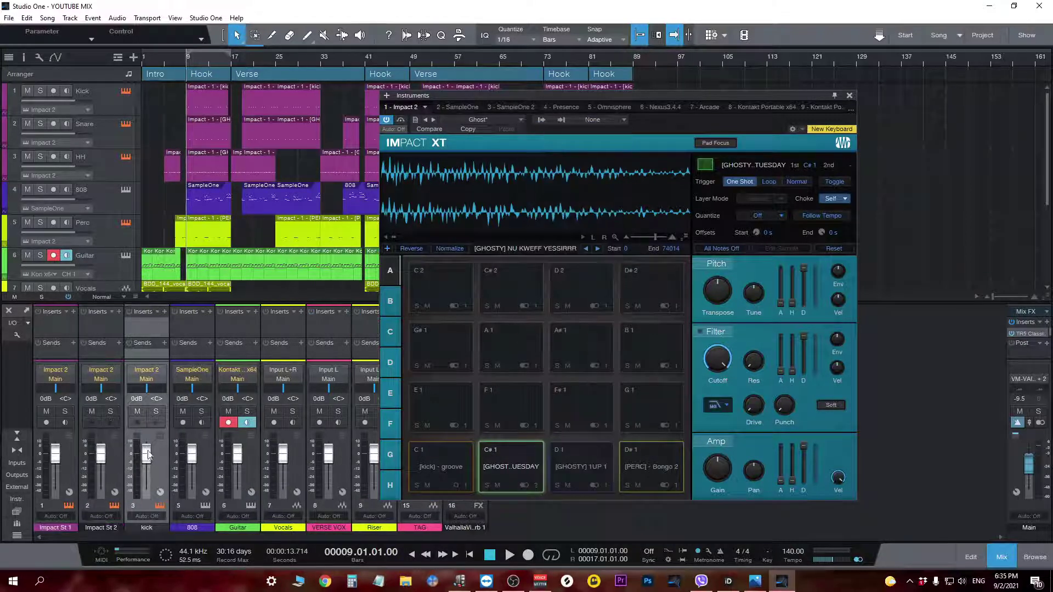
{"action": "double_click", "coordinate": [106, 527]}
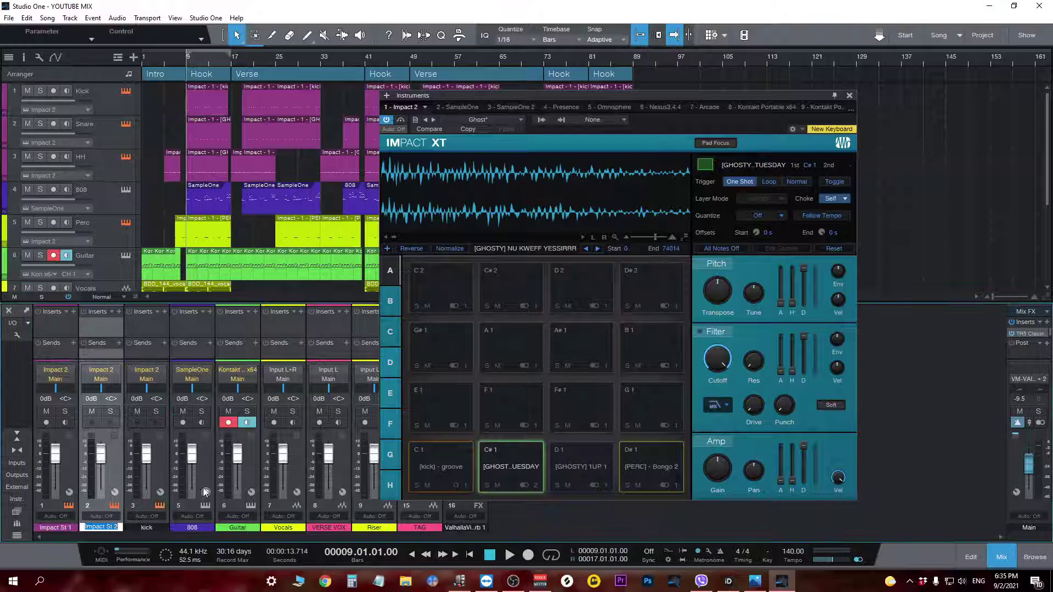
{"action": "type", "text": "snare"}
{"action": "key", "text": "Return"}
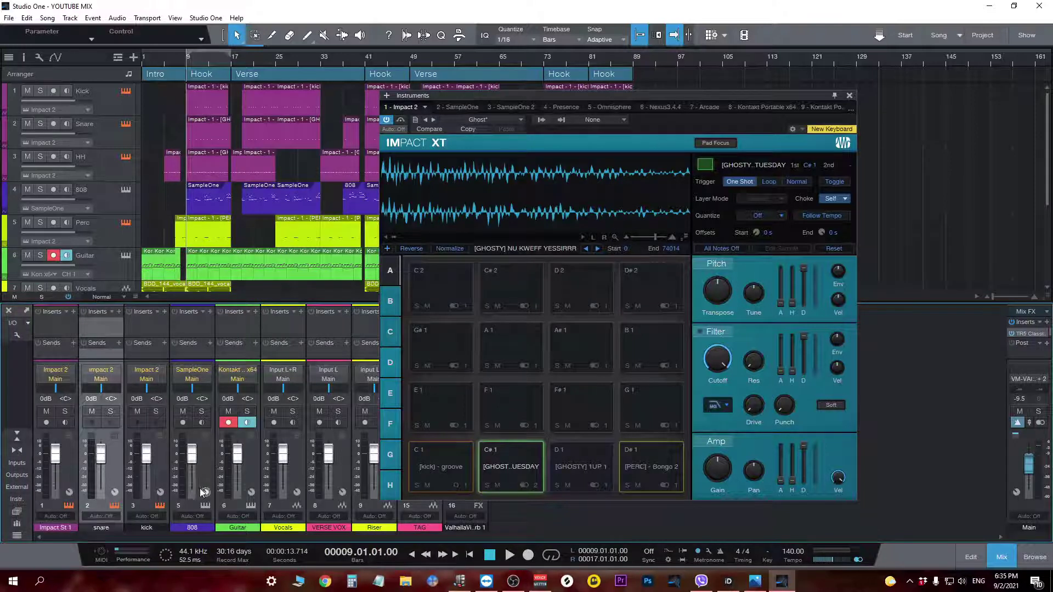
Inspect the D 1 pad's waveform, route the pad to Stereo 3 and rename its mixer channel "hh".
{"action": "left_click", "coordinate": [572, 471]}
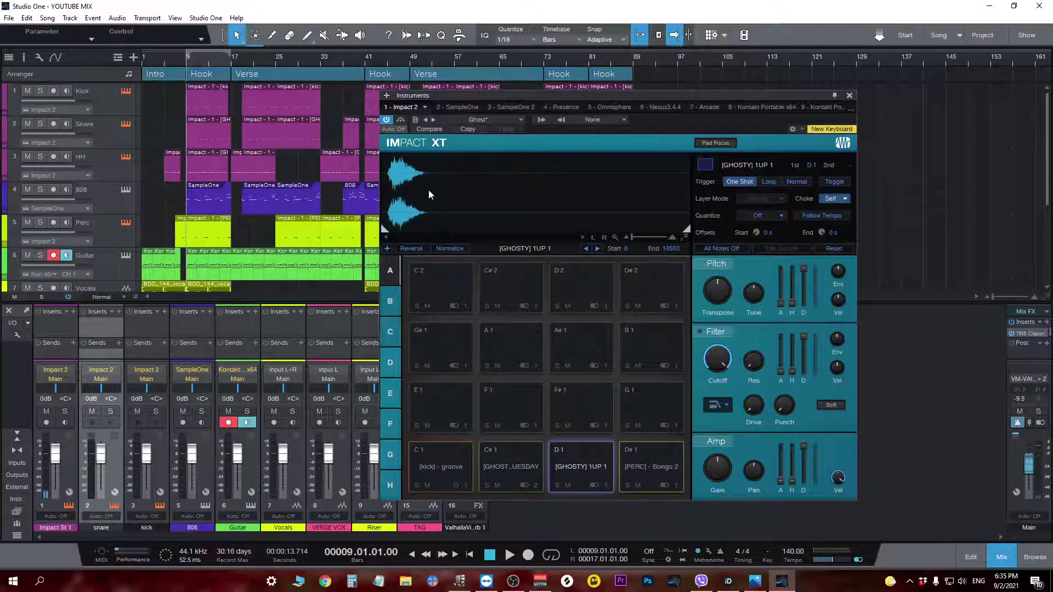
{"action": "scroll", "coordinate": [442, 200], "scroll_direction": "up", "scroll_amount": 5}
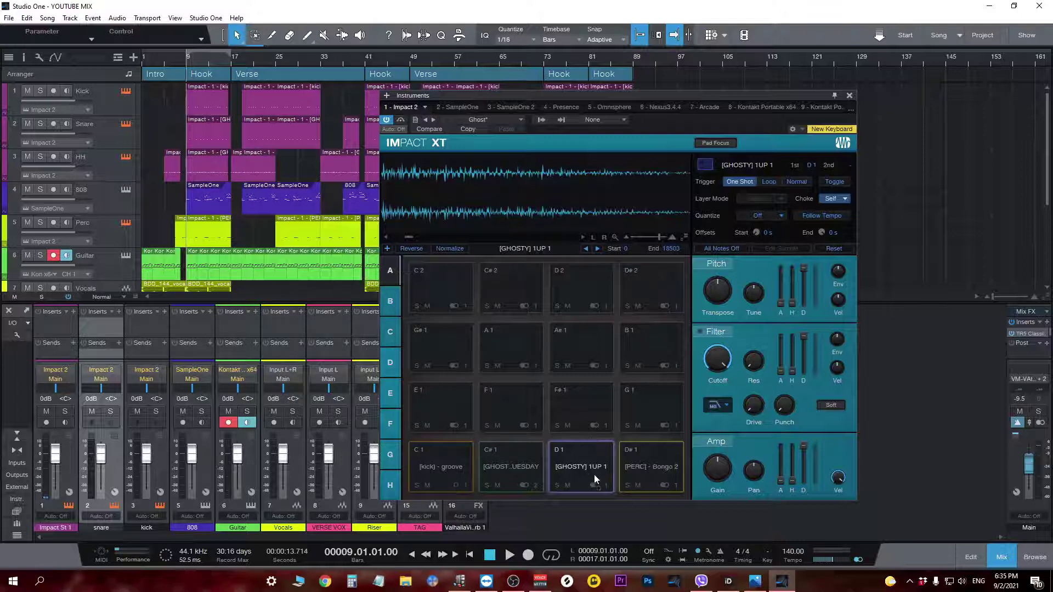
{"action": "left_click", "coordinate": [603, 486]}
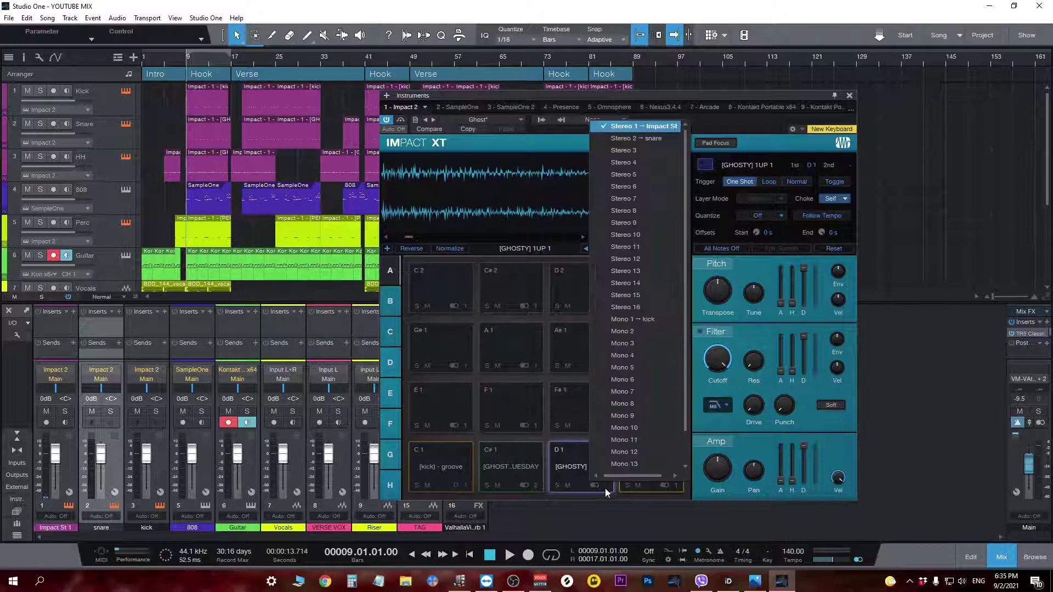
{"action": "left_click", "coordinate": [643, 152]}
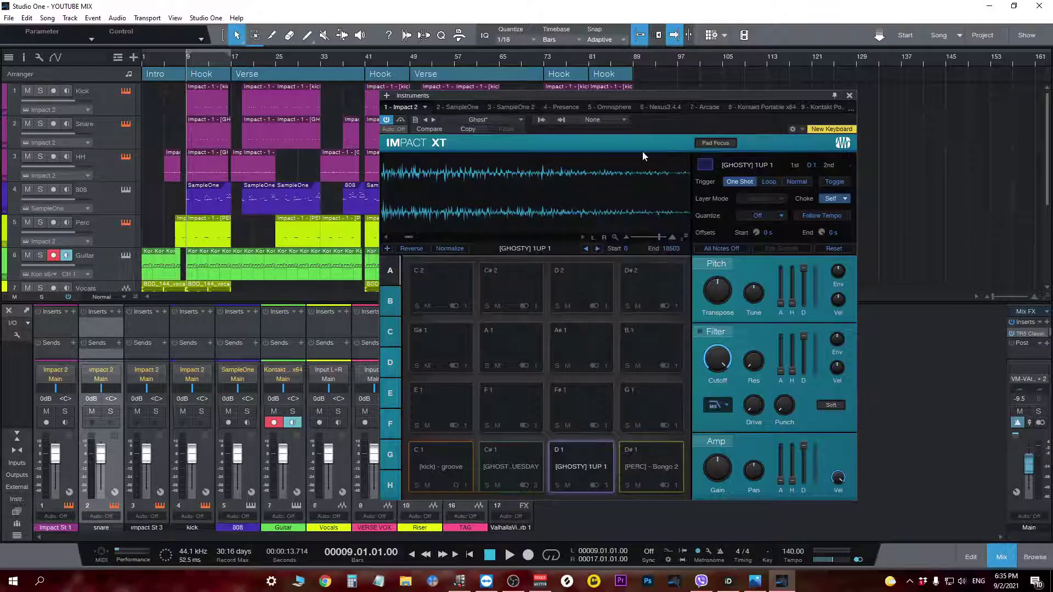
{"action": "double_click", "coordinate": [157, 529]}
{"action": "type", "text": "hh"}
Route the D# 1 bongo pad to Stereo 4, name its mixer channel "perc" and close the instrument window.
{"action": "left_click", "coordinate": [680, 458]}
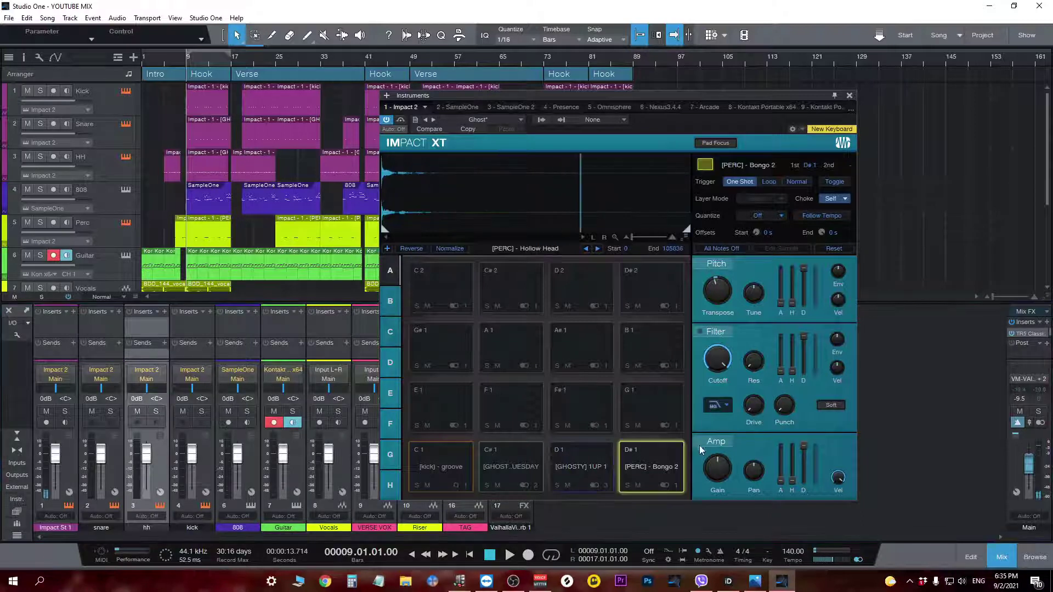
{"action": "left_click", "coordinate": [674, 485]}
{"action": "left_click", "coordinate": [694, 162]}
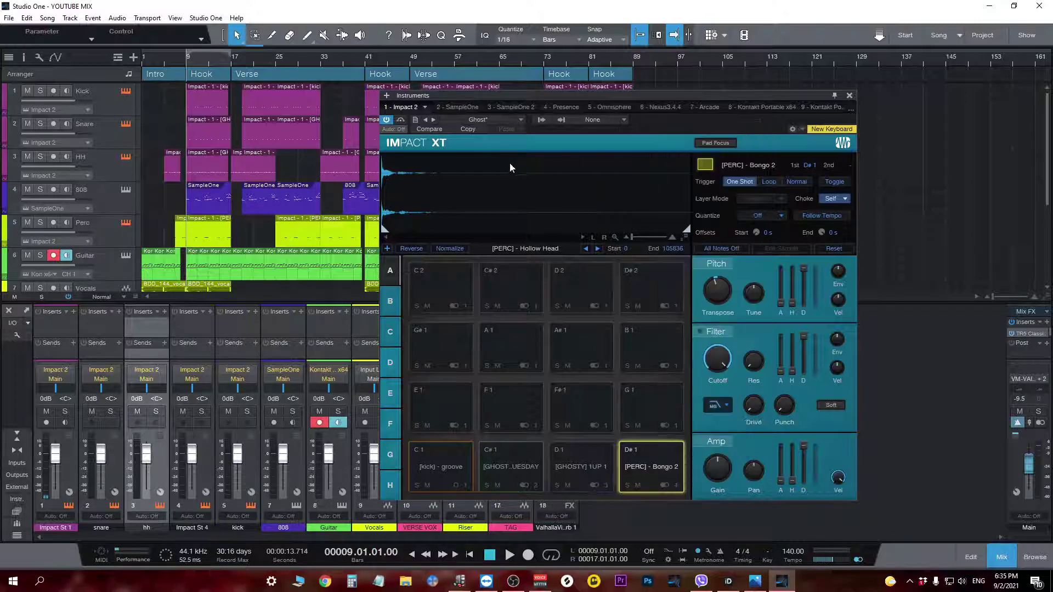
{"action": "key", "text": "F11"}
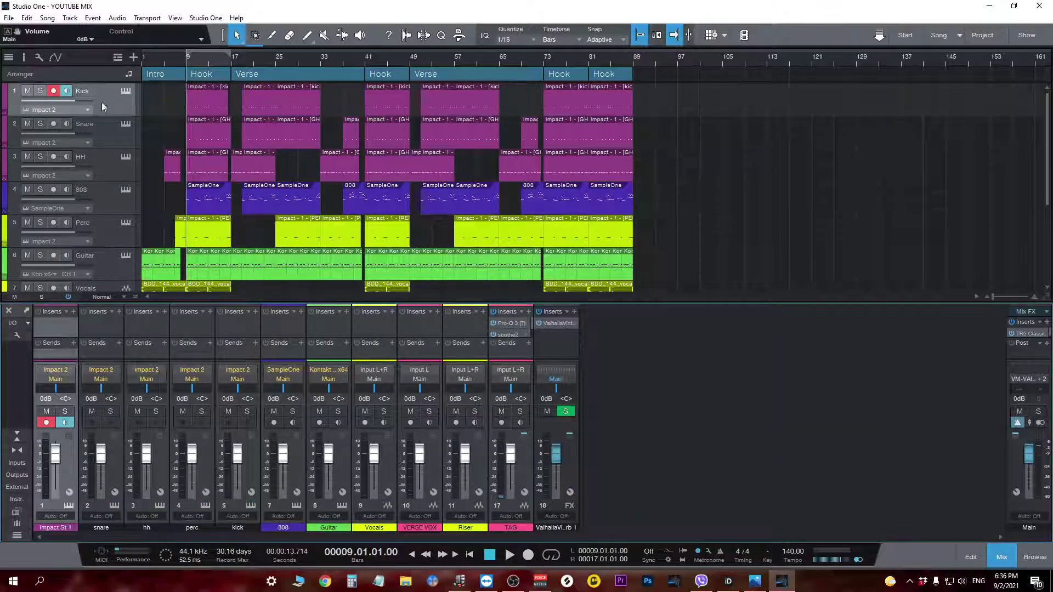
Show the input controls on the mixer channels through the console's channel component options.
{"action": "left_click", "coordinate": [101, 137]}
{"action": "left_click", "coordinate": [120, 175]}
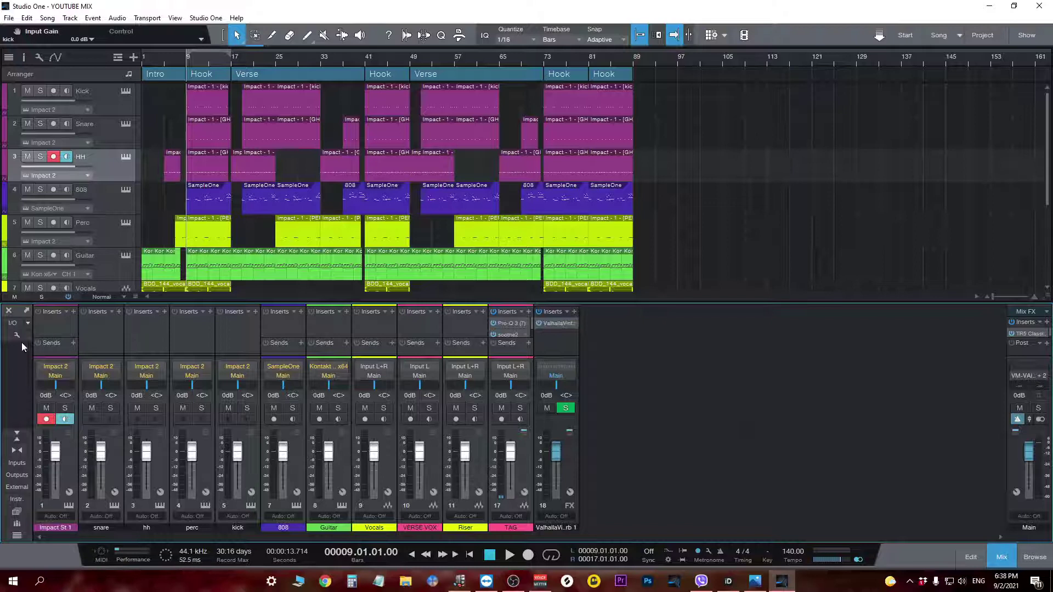
{"action": "left_click", "coordinate": [23, 337]}
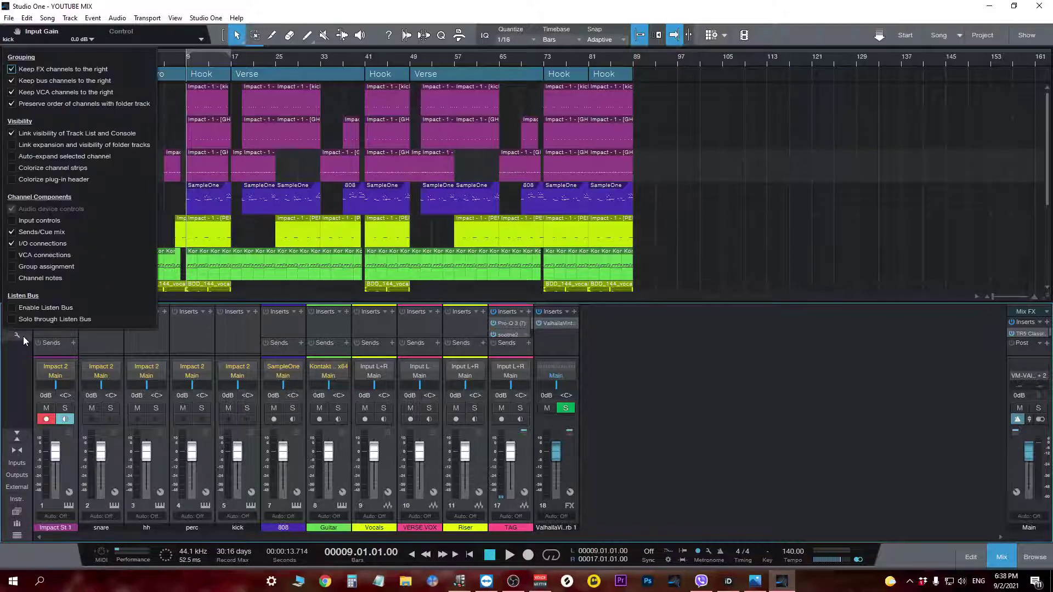
{"action": "left_click", "coordinate": [11, 220]}
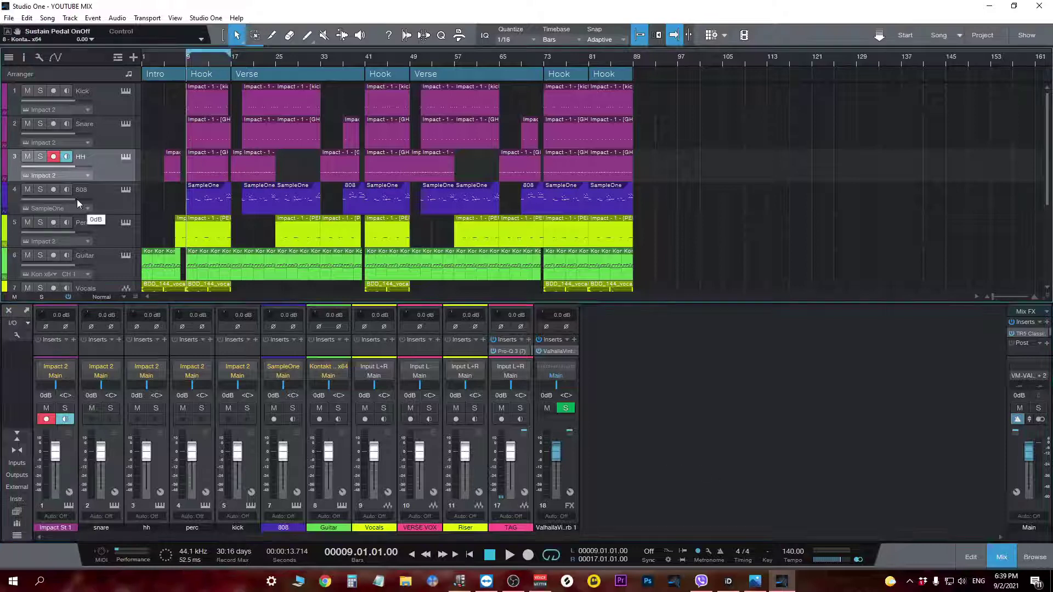
Mute the Guitar, Vocals, VERSE VOX, Riser and TAG tracks.
{"action": "scroll", "coordinate": [77, 199], "scroll_direction": "down", "scroll_amount": 3}
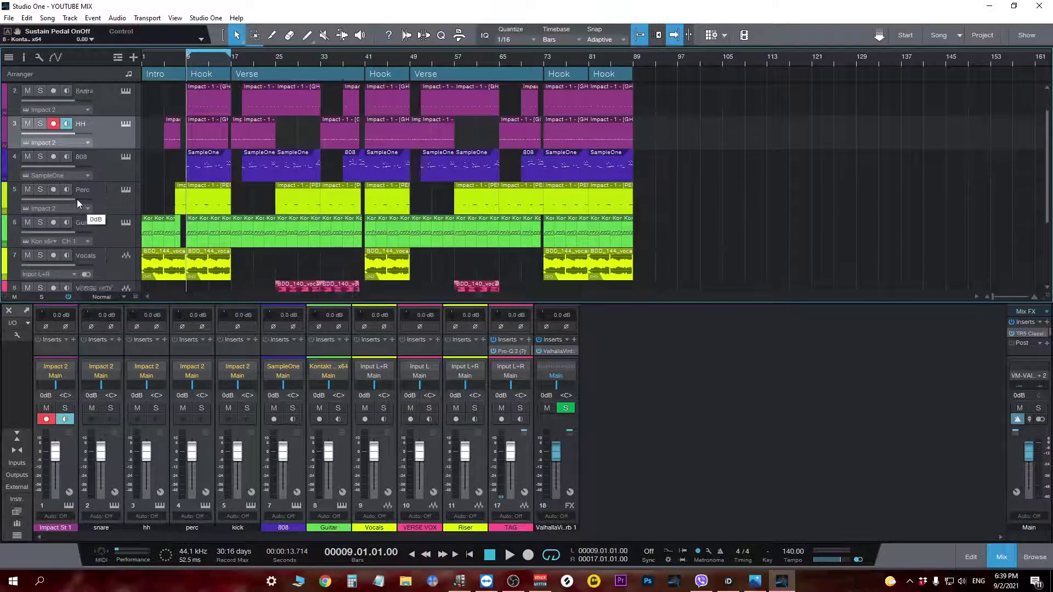
{"action": "left_click_drag", "start_coordinate": [32, 148], "coordinate": [27, 286]}
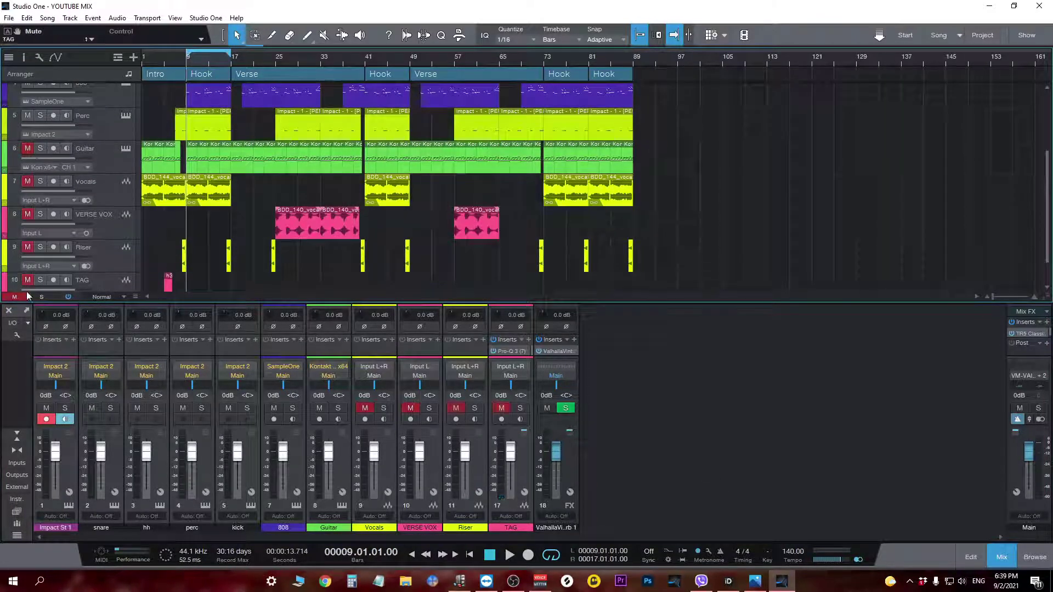
{"action": "scroll", "coordinate": [71, 209], "scroll_direction": "down", "scroll_amount": 1}
{"action": "scroll", "coordinate": [311, 255], "scroll_direction": "up", "scroll_amount": 5}
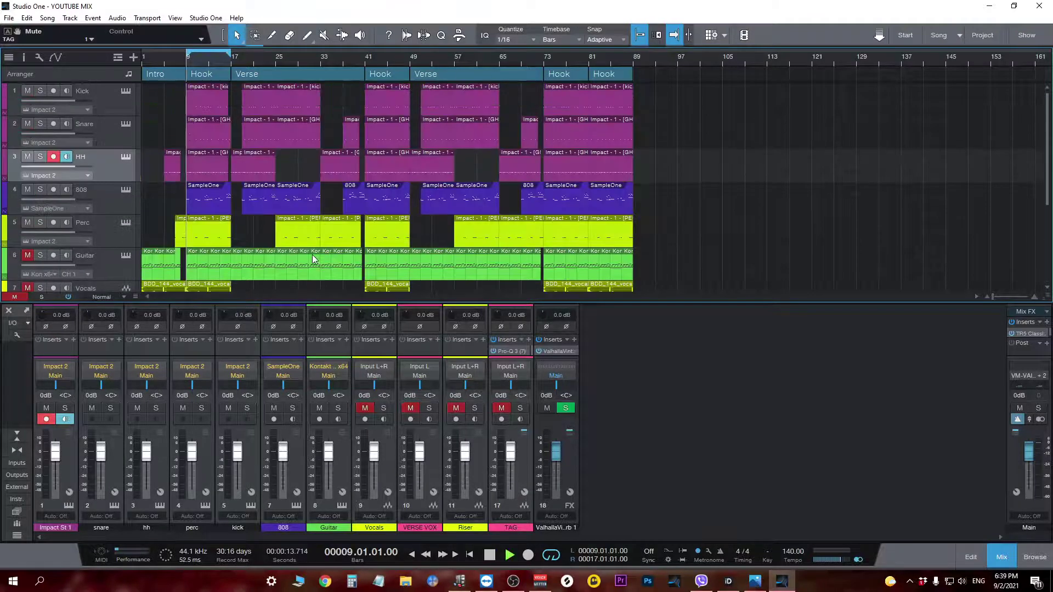
Play the looped hook and raise the kick channel's input gain to +5.8 dB.
{"action": "key", "text": "space"}
{"action": "key", "text": "space"}
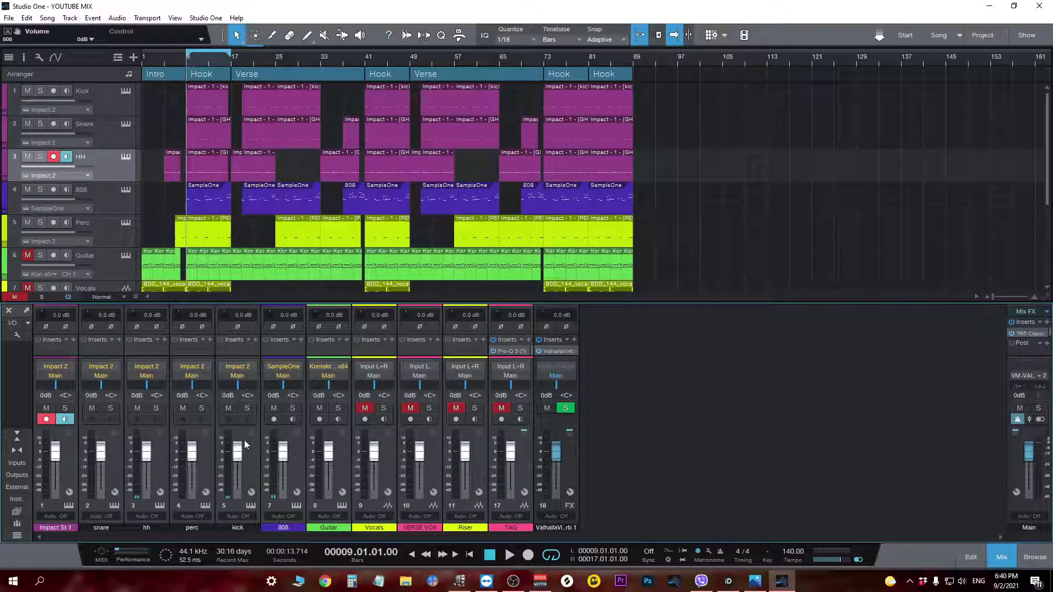
{"action": "scroll", "coordinate": [222, 314], "scroll_direction": "up", "scroll_amount": 6}
{"action": "key", "text": "space"}
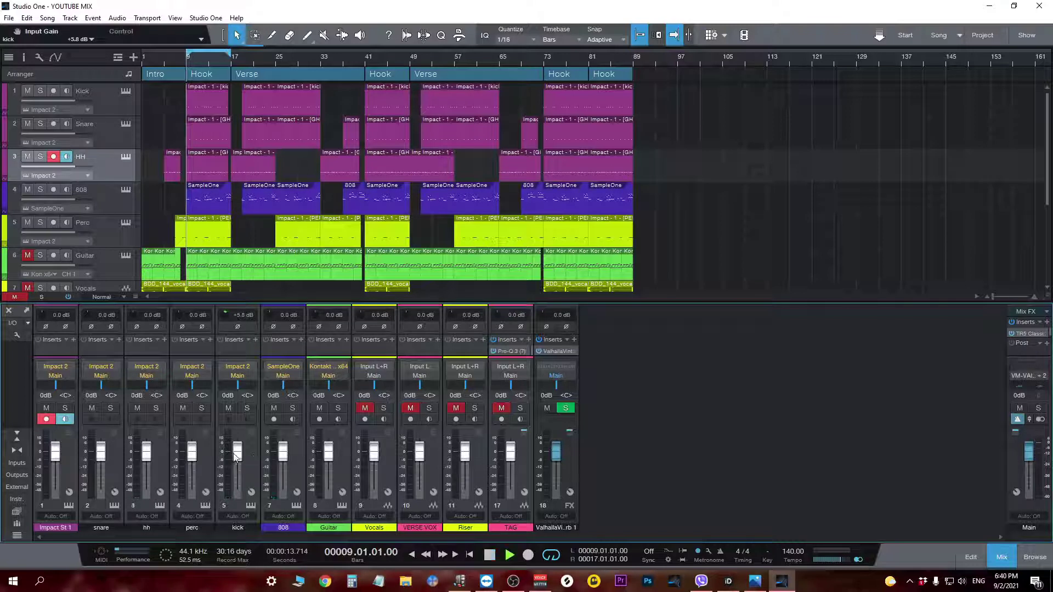
Solo the Kick track and raise the kick channel's input gain to +8.6 dB while checking its level in playback.
{"action": "left_click", "coordinate": [40, 91]}
{"action": "scroll", "coordinate": [225, 316], "scroll_direction": "up", "scroll_amount": 3}
{"action": "key", "text": "space"}
{"action": "key", "text": "space"}
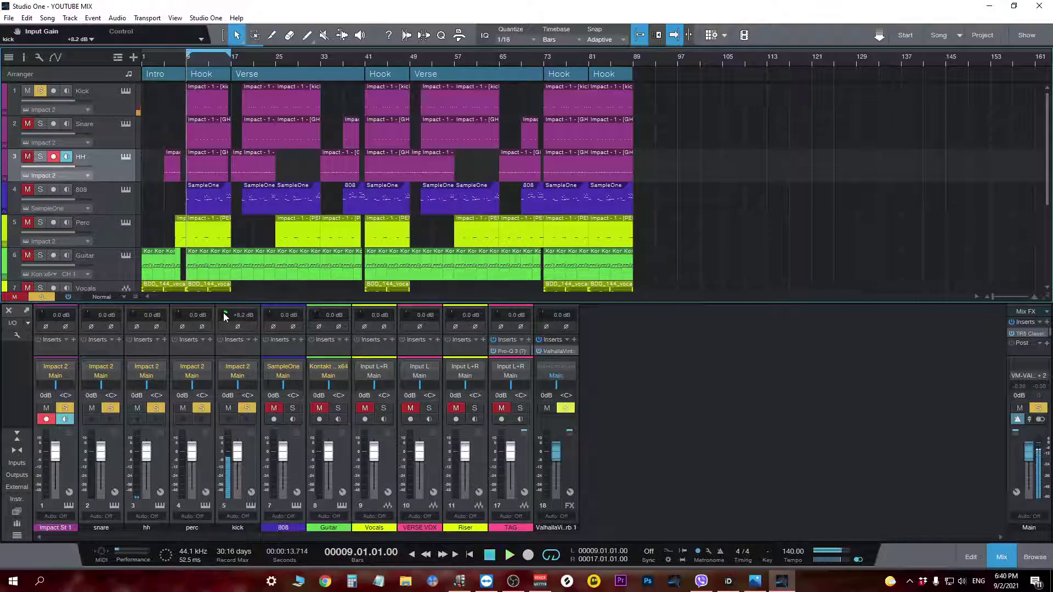
{"action": "key", "text": "space"}
{"action": "key", "text": "space"}
{"action": "key", "text": "space"}
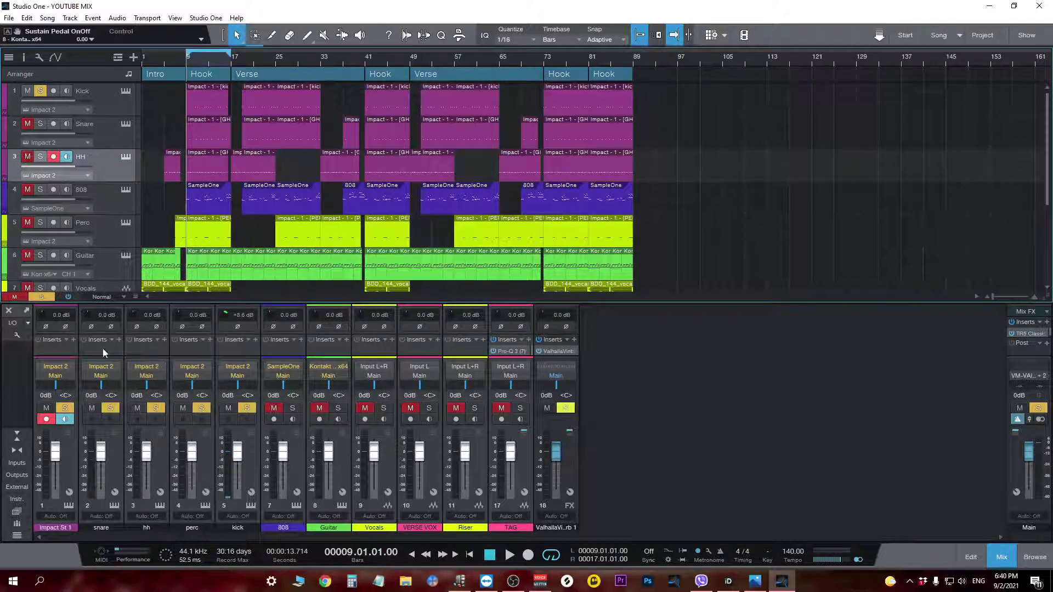
{"action": "mouse_move", "coordinate": [92, 468]}
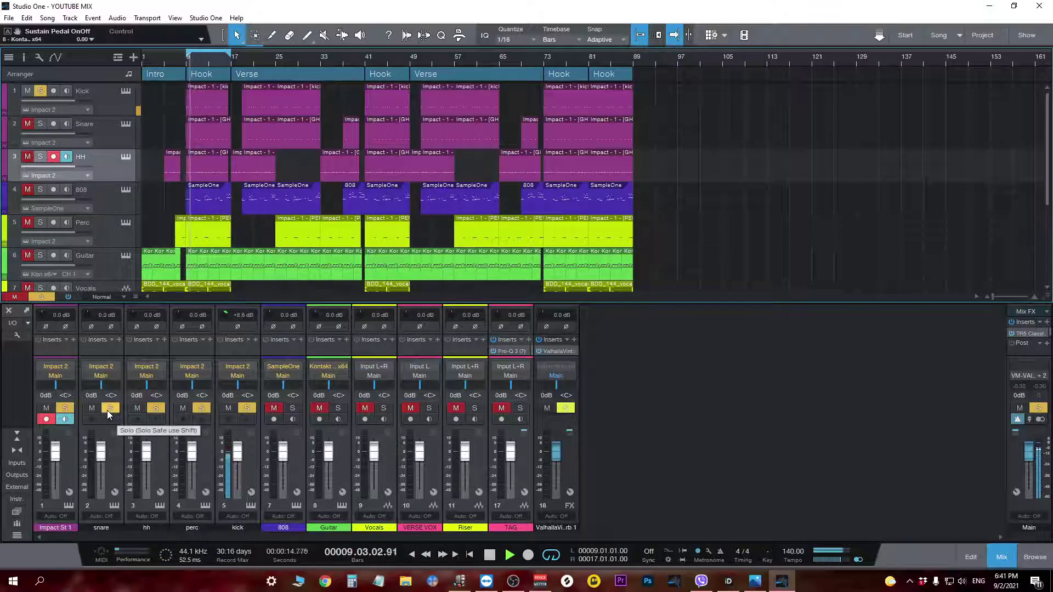
Solo the Snare track and lower the snare channel's input gain to -1.0 dB while checking its level in playback.
{"action": "key", "text": "space"}
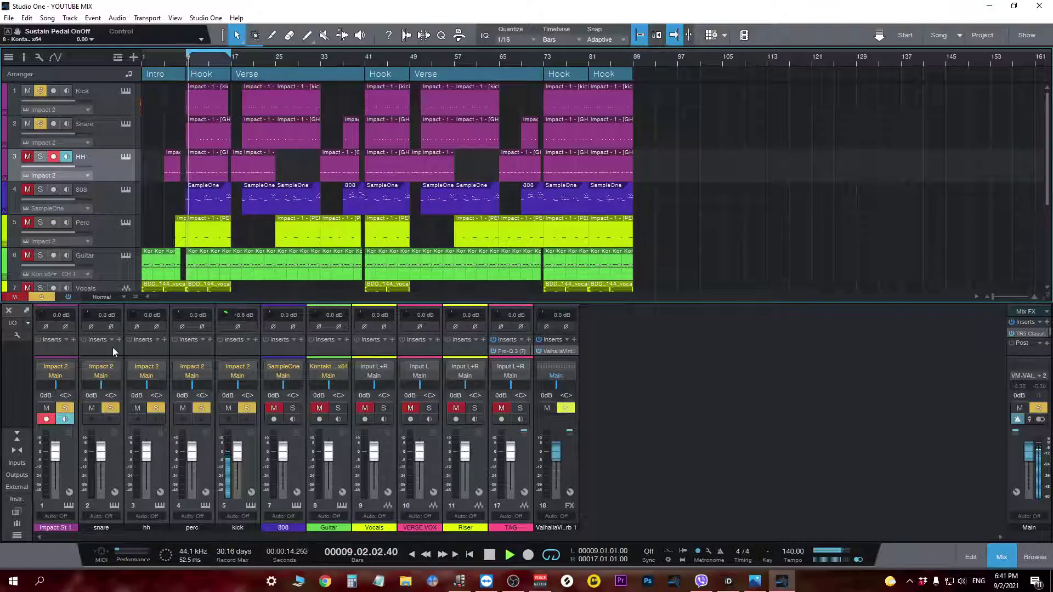
{"action": "scroll", "coordinate": [91, 315], "scroll_direction": "down", "scroll_amount": 3}
{"action": "key", "text": "space"}
{"action": "key", "text": "space"}
{"action": "scroll", "coordinate": [90, 315], "scroll_direction": "down", "scroll_amount": 1}
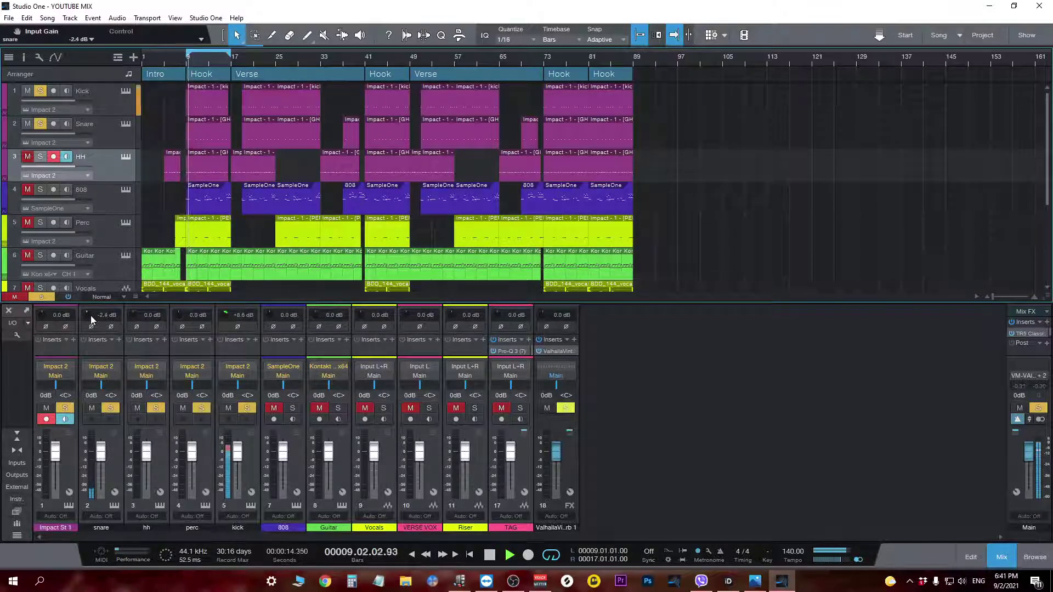
{"action": "key", "text": "space"}
{"action": "key", "text": "space"}
{"action": "scroll", "coordinate": [90, 315], "scroll_direction": "up", "scroll_amount": 2}
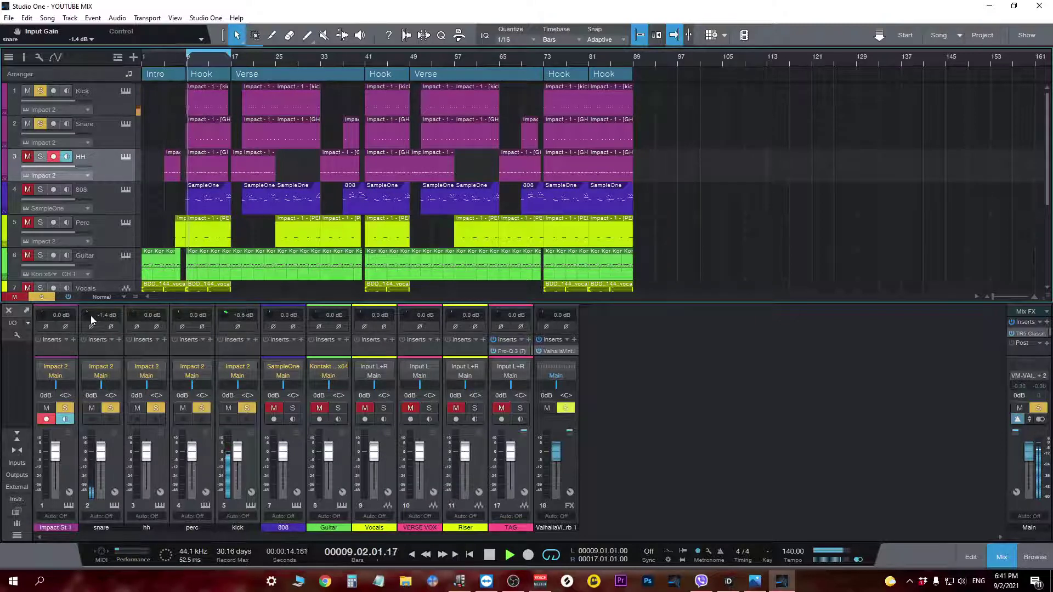
{"action": "scroll", "coordinate": [90, 315], "scroll_direction": "up", "scroll_amount": 1}
{"action": "key", "text": "space"}
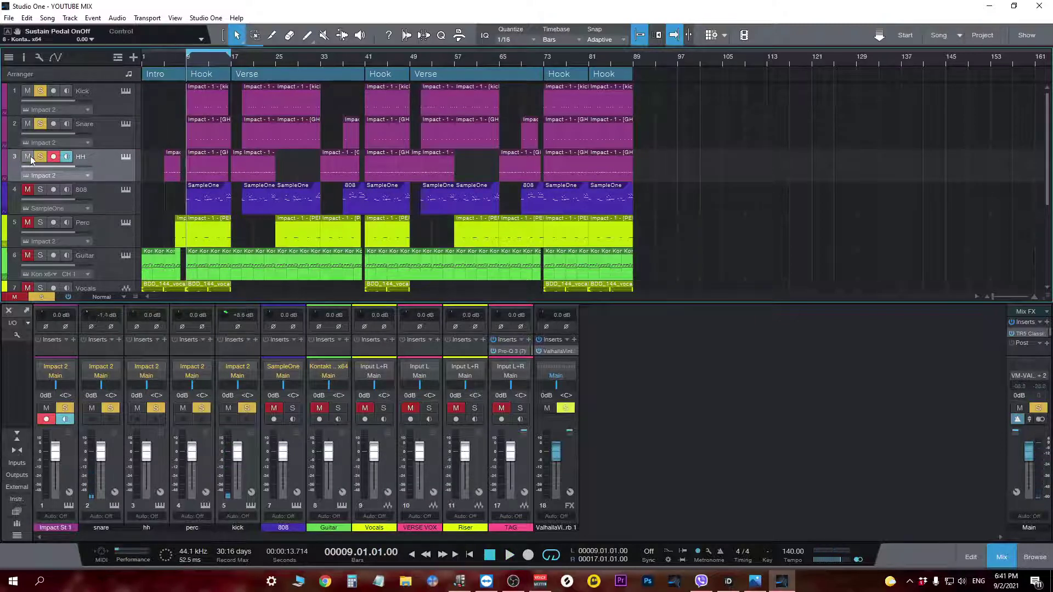
Solo the HH track and lower the hh channel's input gain to -7.2 dB during hook playback.
{"action": "key", "text": "space"}
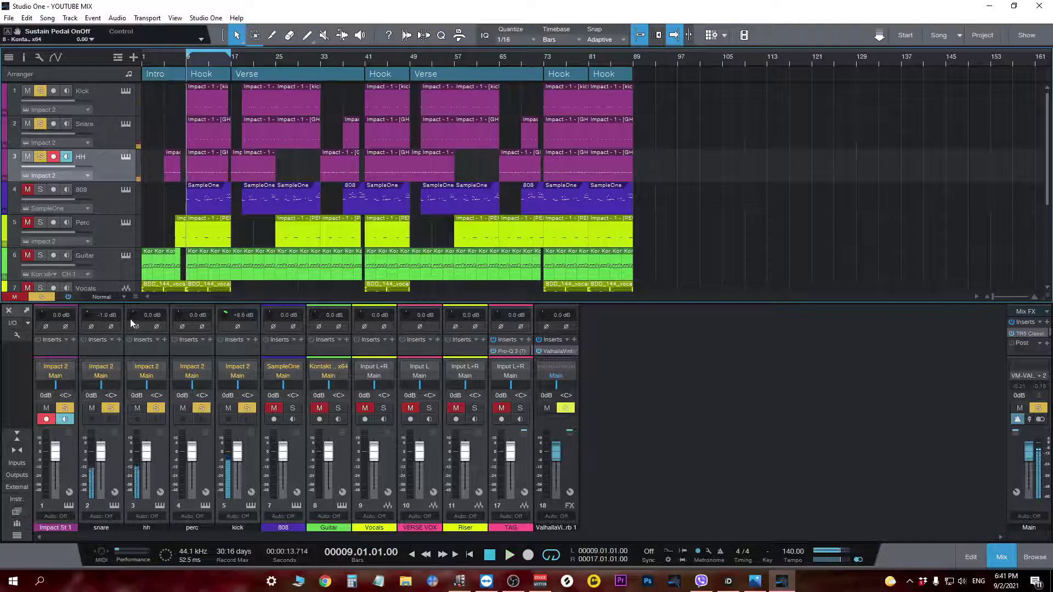
{"action": "key", "text": "space"}
{"action": "left_click_drag", "start_coordinate": [131, 315], "coordinate": [132, 319]}
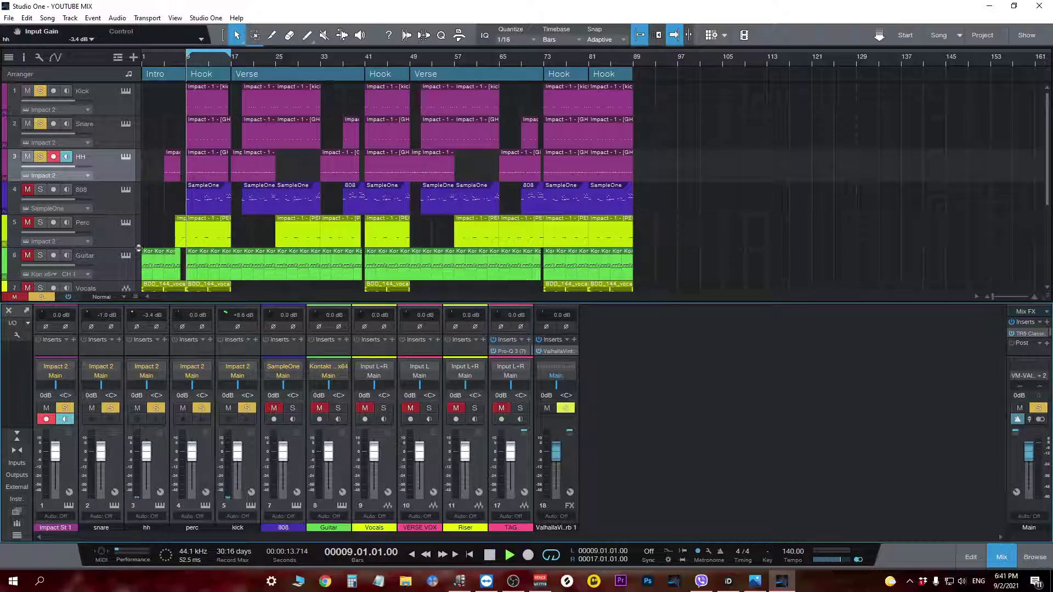
{"action": "key", "text": "space"}
{"action": "left_click_drag", "start_coordinate": [132, 316], "coordinate": [134, 321]}
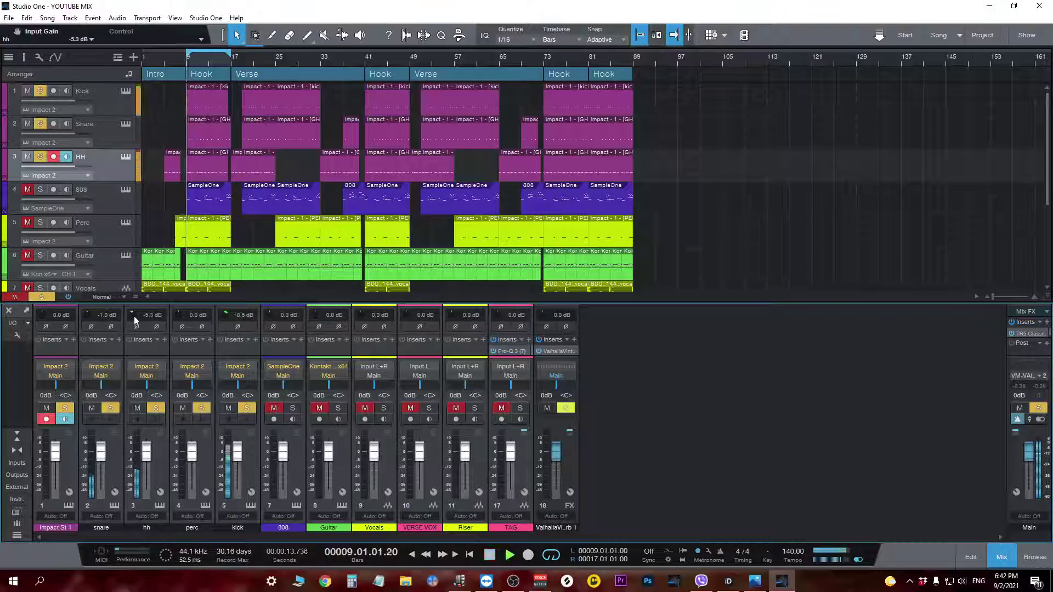
{"action": "scroll", "coordinate": [134, 316], "scroll_direction": "down", "scroll_amount": 3}
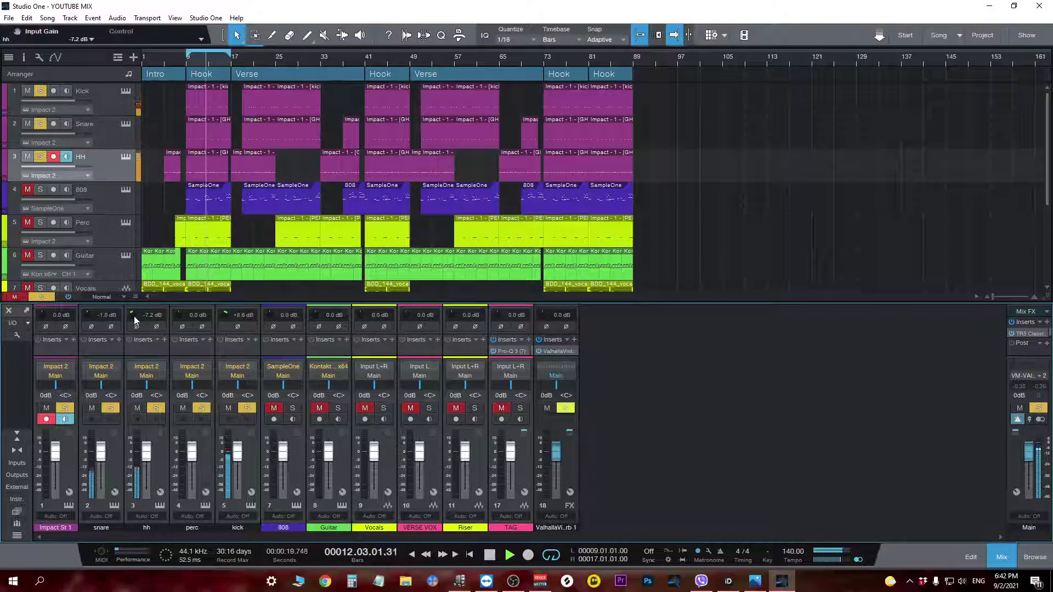
{"action": "key", "text": "space"}
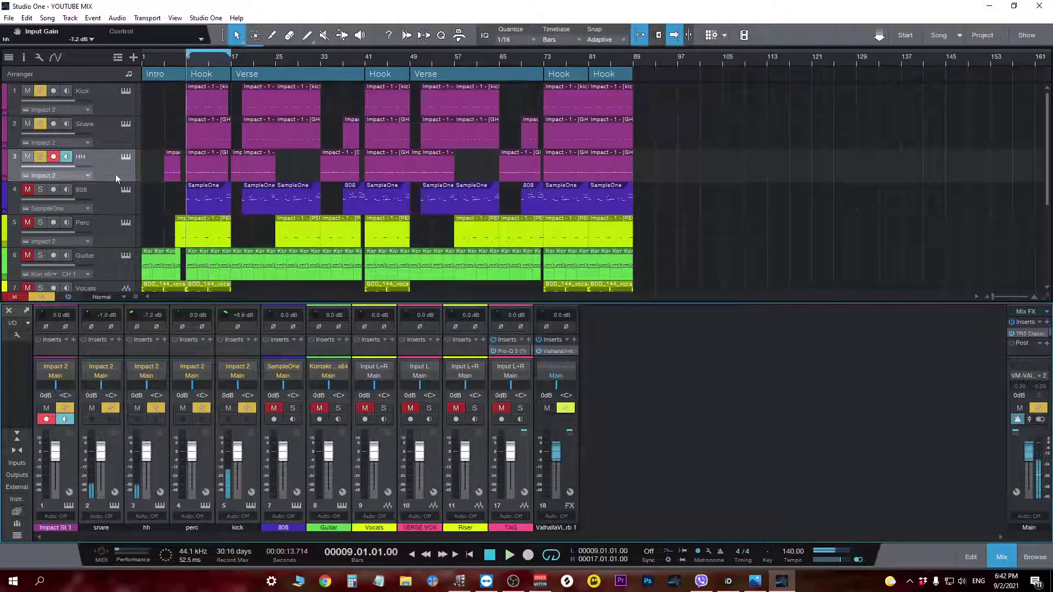
Unmute and solo the Perc track, and lower the perc channel's volume fader to -5.0 dB in playback.
{"action": "left_click", "coordinate": [32, 223]}
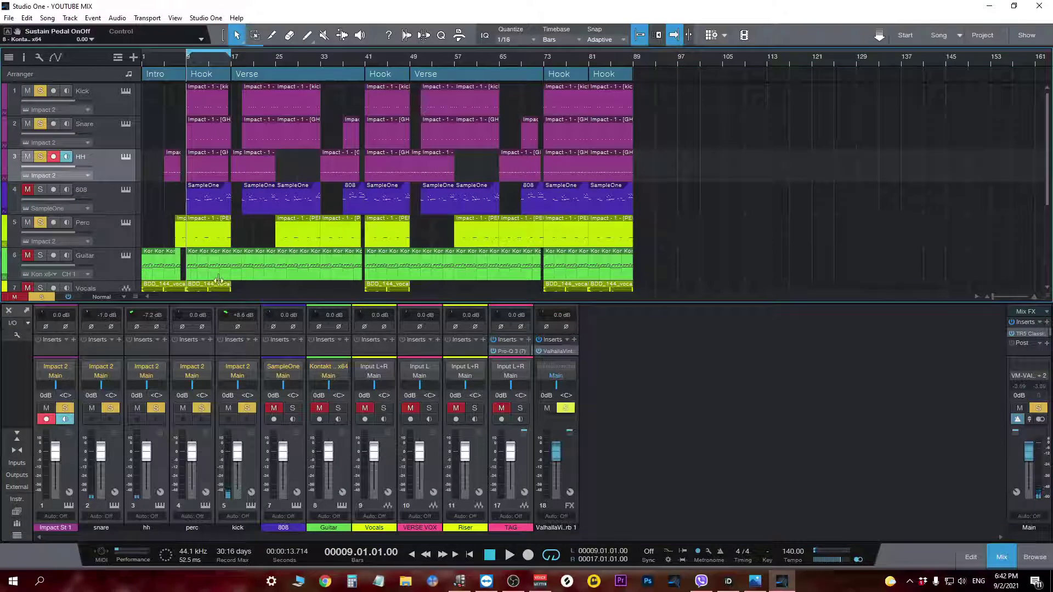
{"action": "key", "text": "space"}
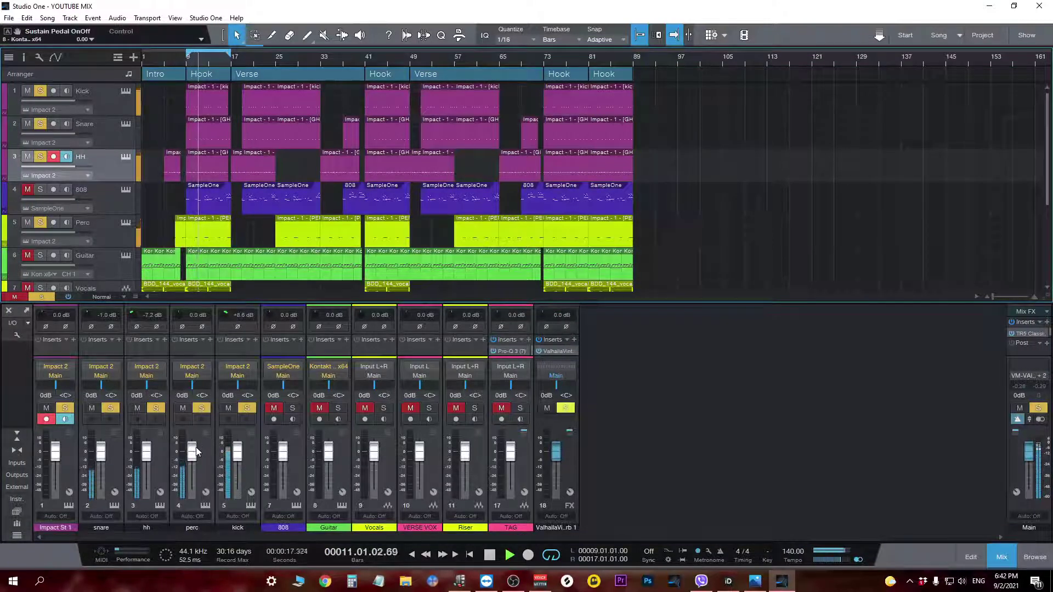
{"action": "left_click_drag", "start_coordinate": [193, 451], "coordinate": [193, 450]}
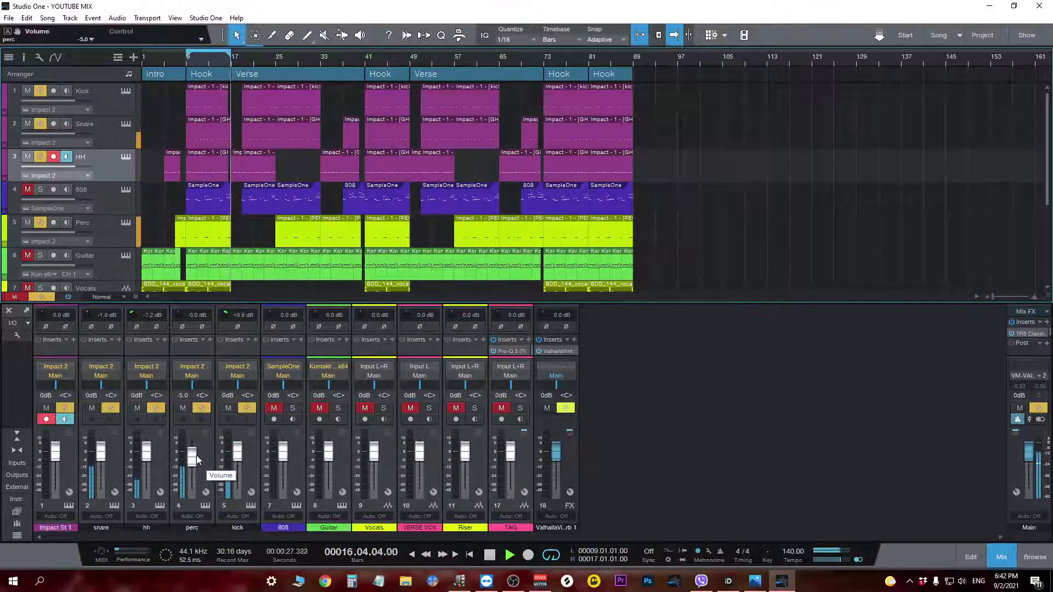
{"action": "key", "text": "space"}
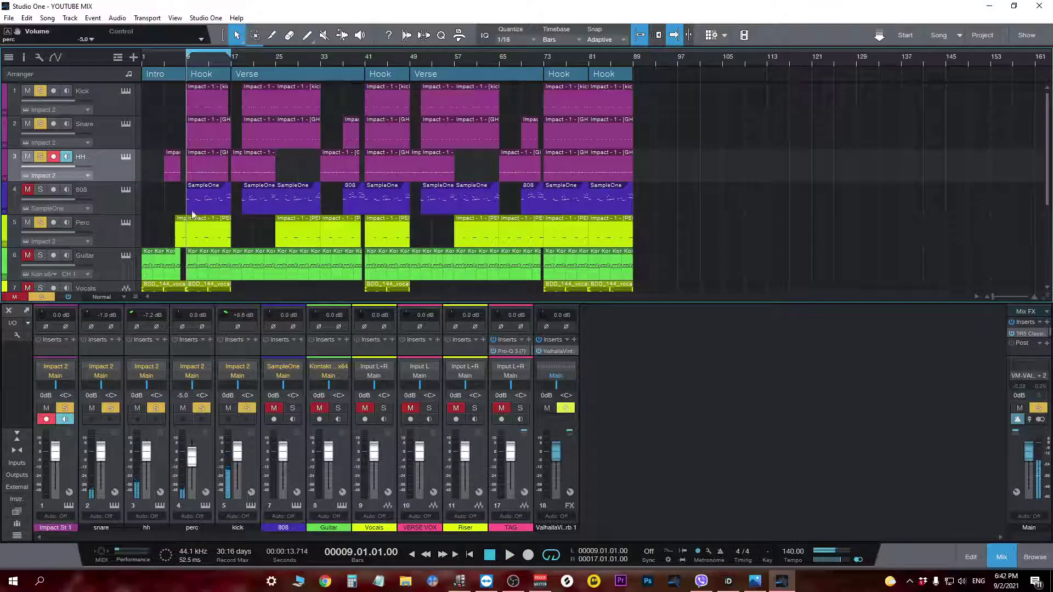
Unmute and solo the 808 track and lower its channel's input gain to -3.8 dB, checking the level in playback.
{"action": "left_click", "coordinate": [29, 190]}
{"action": "left_click", "coordinate": [40, 189]}
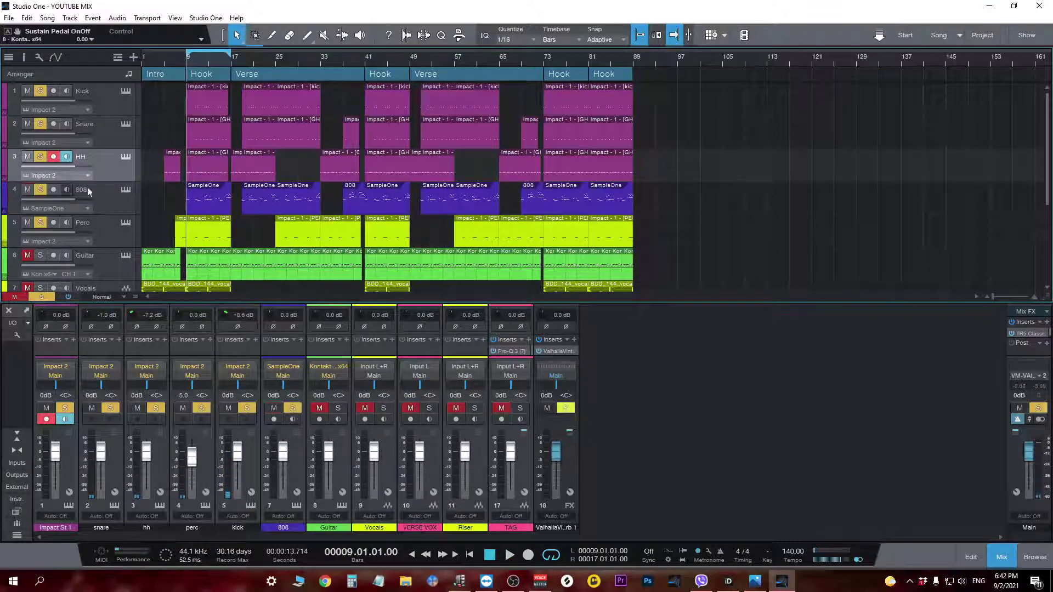
{"action": "scroll", "coordinate": [268, 316], "scroll_direction": "down", "scroll_amount": 3}
{"action": "mouse_move", "coordinate": [272, 456]}
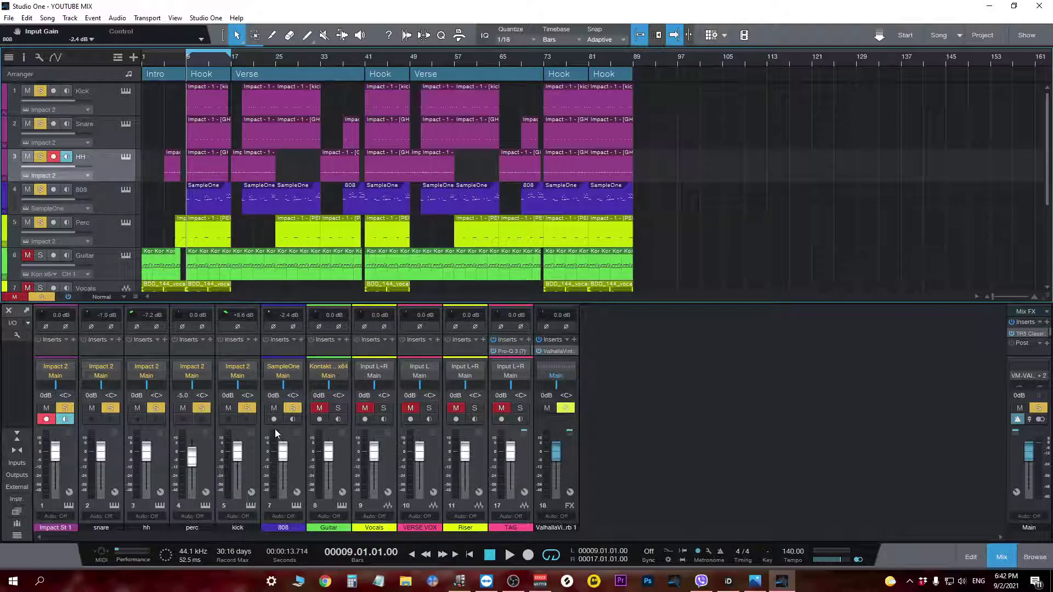
{"action": "key", "text": "space"}
{"action": "scroll", "coordinate": [268, 314], "scroll_direction": "down", "scroll_amount": 3}
{"action": "key", "text": "space"}
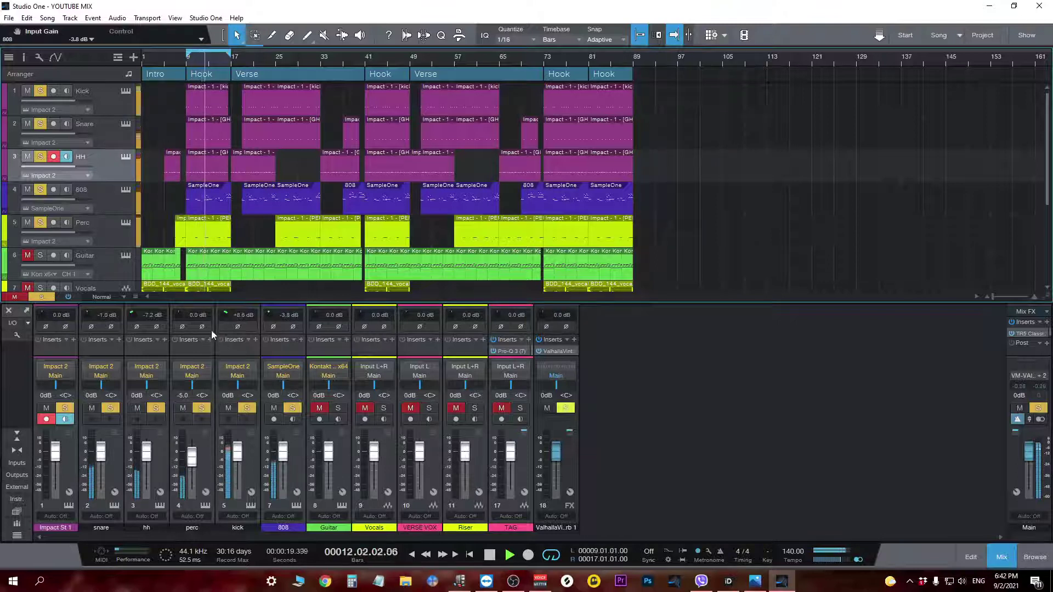
Lower the perc channel's input gain to -2.9 dB and the 808 channel's input gain to -6.2 dB during playback.
{"action": "scroll", "coordinate": [179, 317], "scroll_direction": "down", "scroll_amount": 1}
{"action": "scroll", "coordinate": [179, 317], "scroll_direction": "down", "scroll_amount": 5}
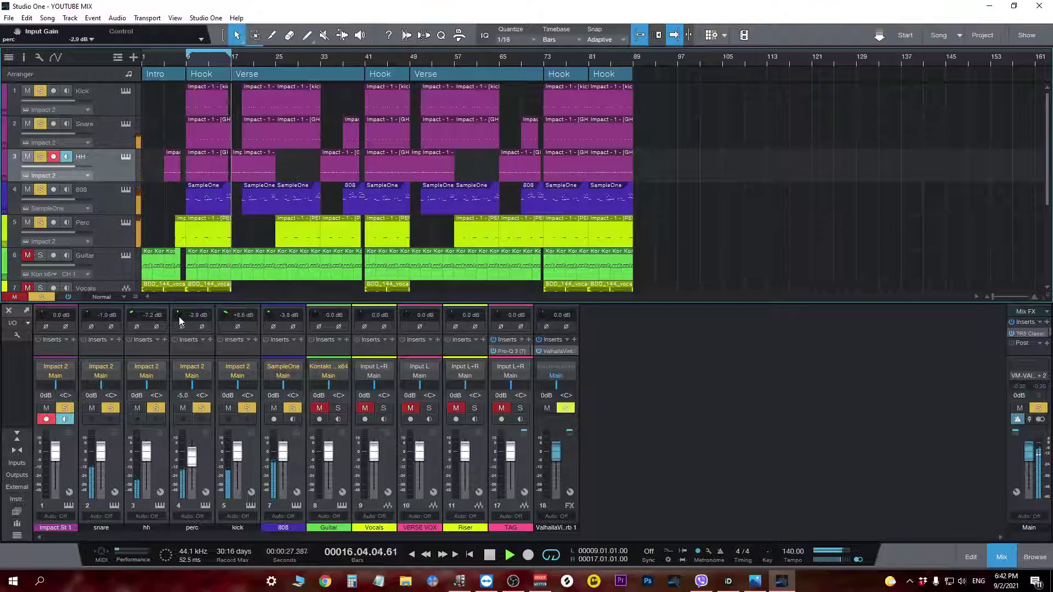
{"action": "scroll", "coordinate": [272, 314], "scroll_direction": "down", "scroll_amount": 3}
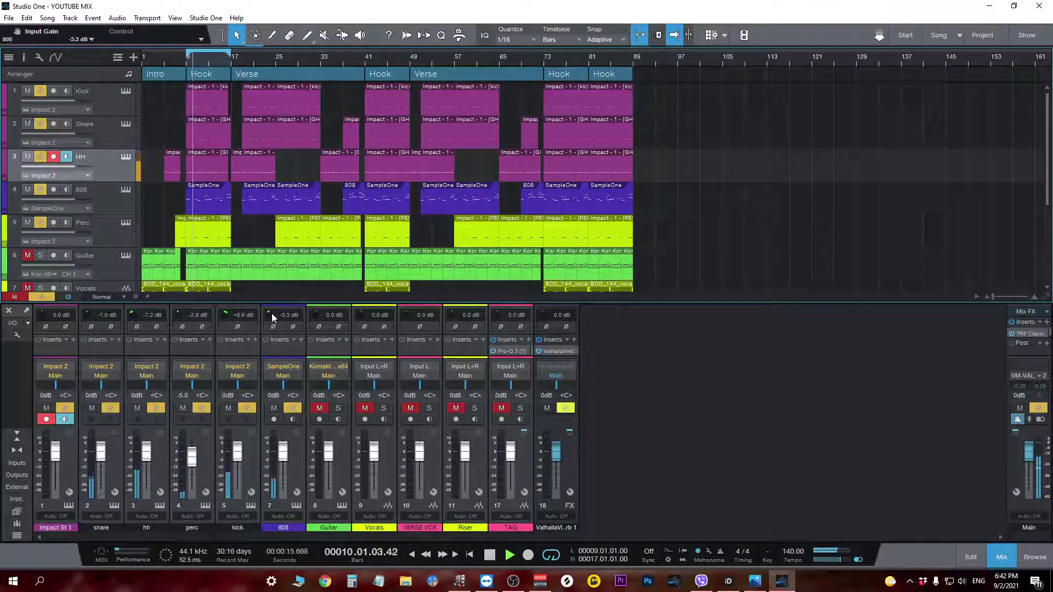
{"action": "scroll", "coordinate": [271, 314], "scroll_direction": "down", "scroll_amount": 1}
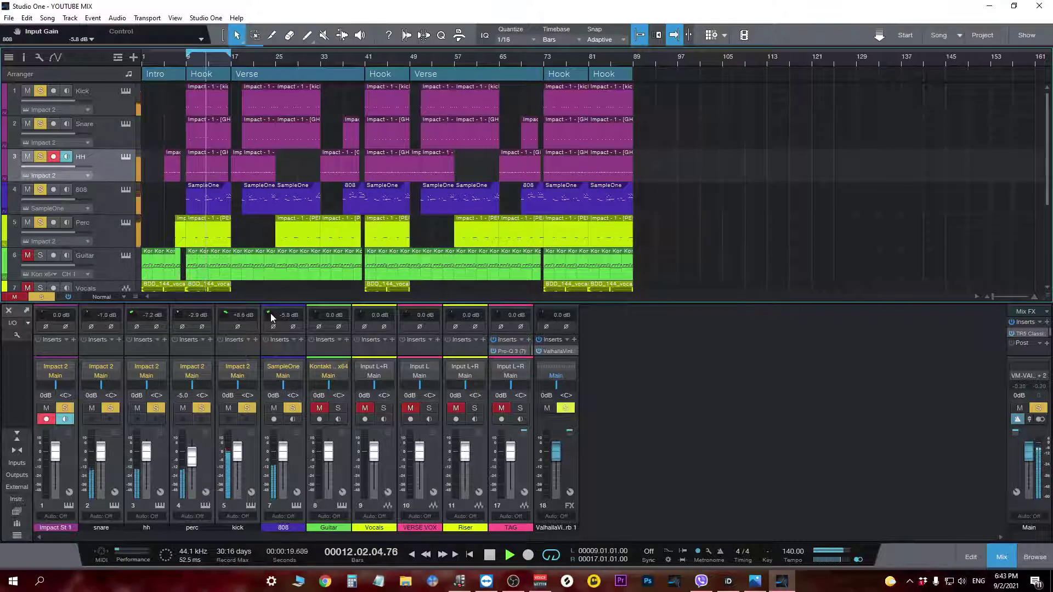
{"action": "scroll", "coordinate": [270, 314], "scroll_direction": "down", "scroll_amount": 3}
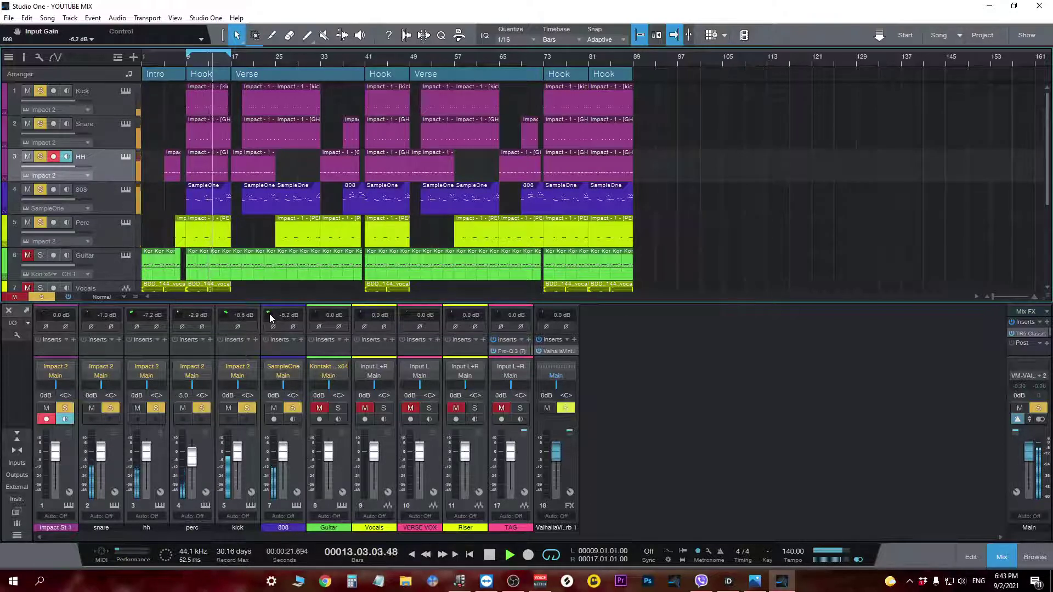
{"action": "scroll", "coordinate": [269, 314], "scroll_direction": "up", "scroll_amount": 2}
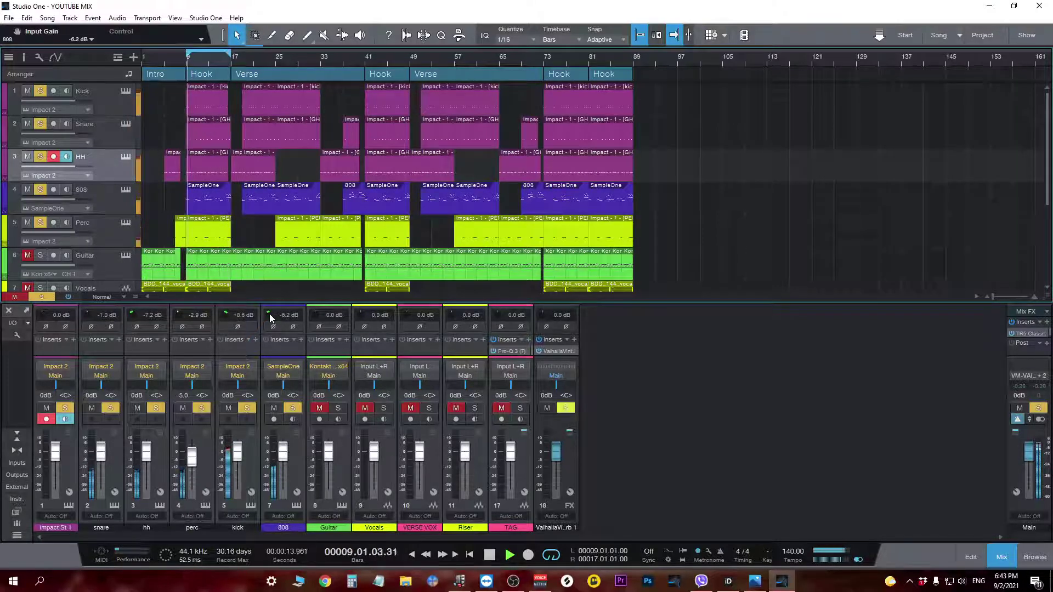
{"action": "key", "text": "space"}
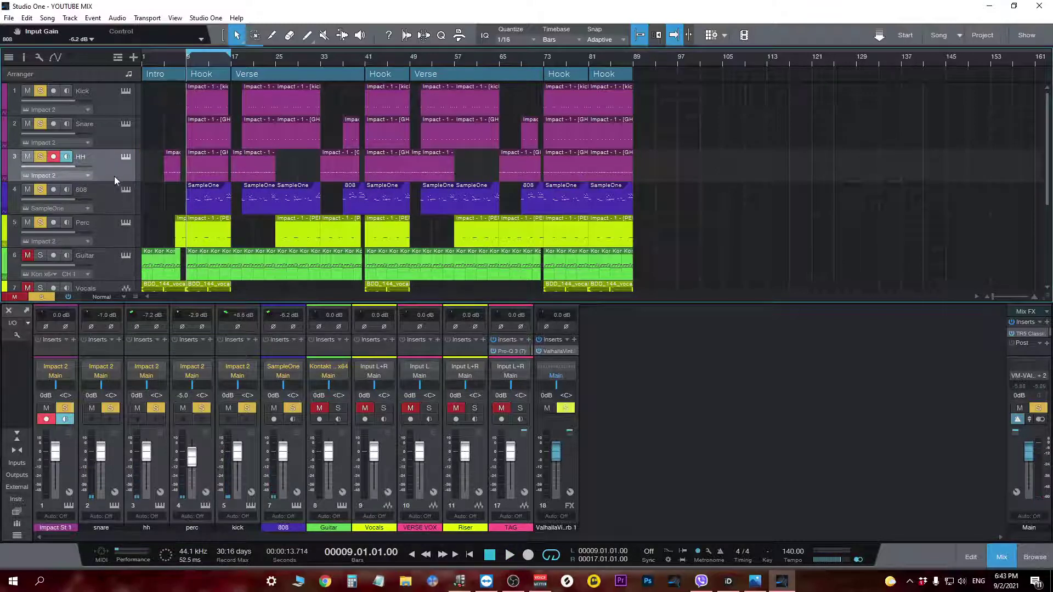
Unmute and solo the Guitar track and lower its channel's input gain to -10.1 dB while the hook plays.
{"action": "scroll", "coordinate": [114, 177], "scroll_direction": "down", "scroll_amount": 2}
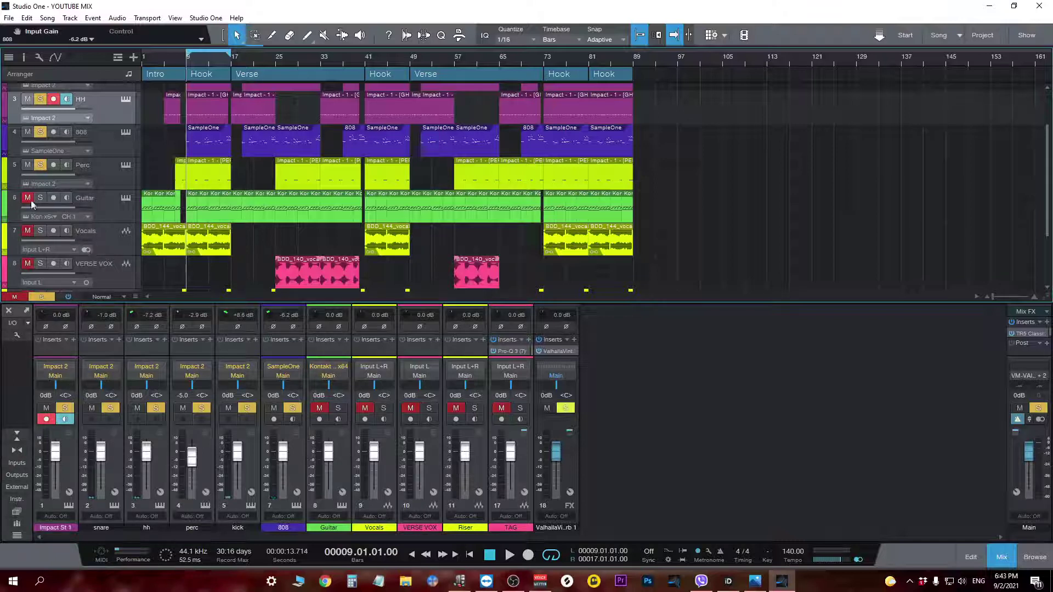
{"action": "left_click", "coordinate": [30, 201]}
{"action": "key", "text": "space"}
{"action": "key", "text": "space"}
{"action": "scroll", "coordinate": [312, 313], "scroll_direction": "down", "scroll_amount": 3}
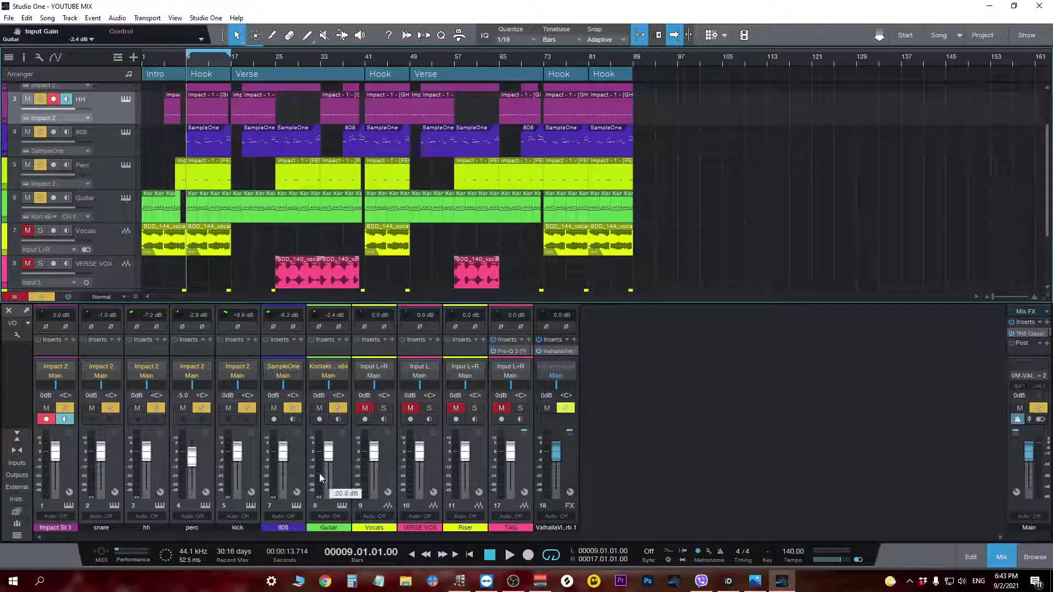
{"action": "scroll", "coordinate": [314, 314], "scroll_direction": "down", "scroll_amount": 3}
{"action": "key", "text": "space"}
{"action": "scroll", "coordinate": [314, 313], "scroll_direction": "down", "scroll_amount": 5}
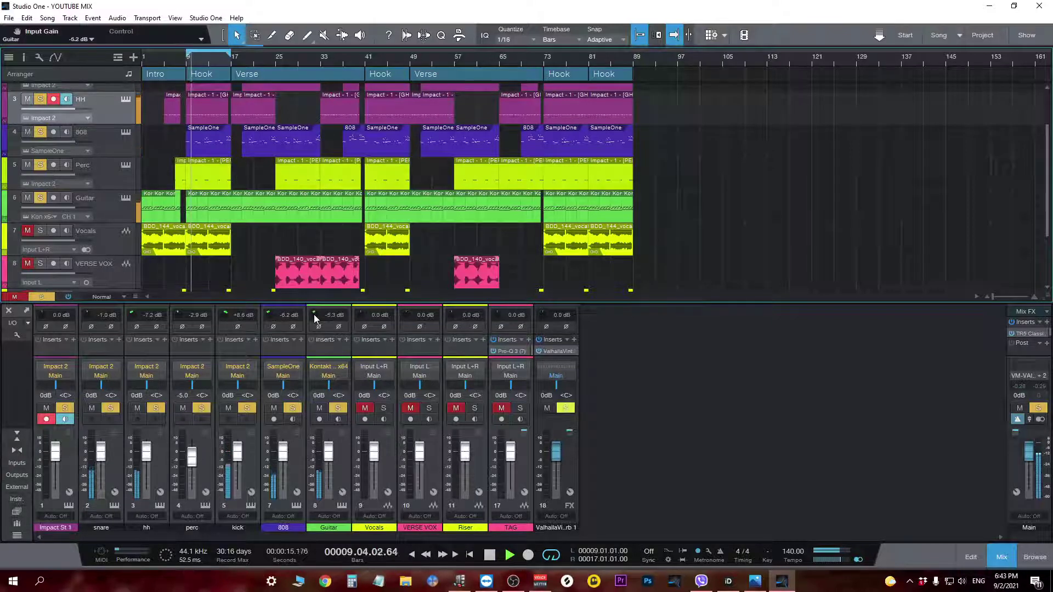
{"action": "scroll", "coordinate": [313, 314], "scroll_direction": "down", "scroll_amount": 1}
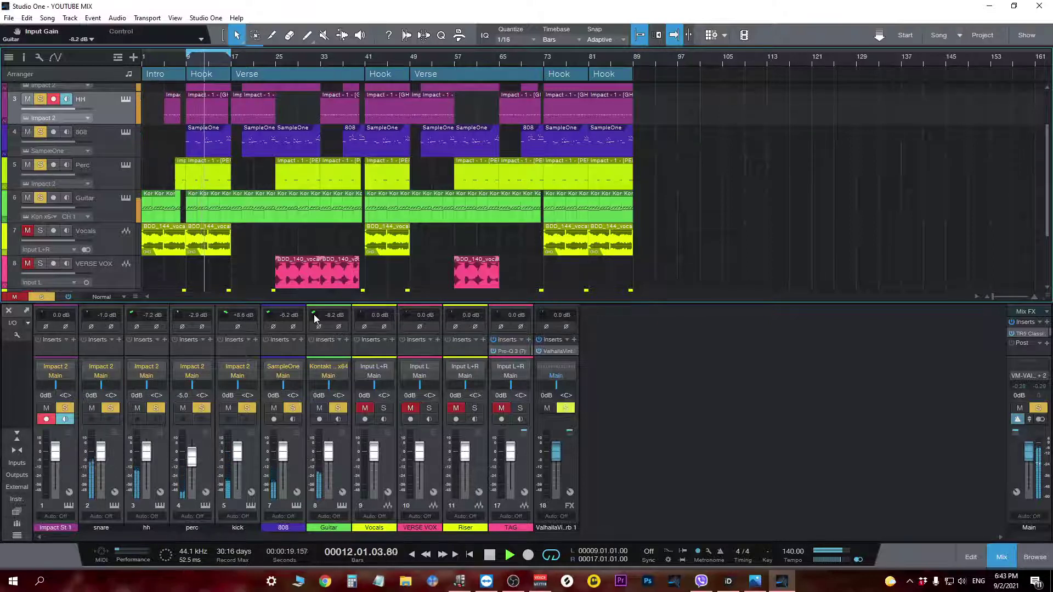
{"action": "scroll", "coordinate": [314, 315], "scroll_direction": "down", "scroll_amount": 3}
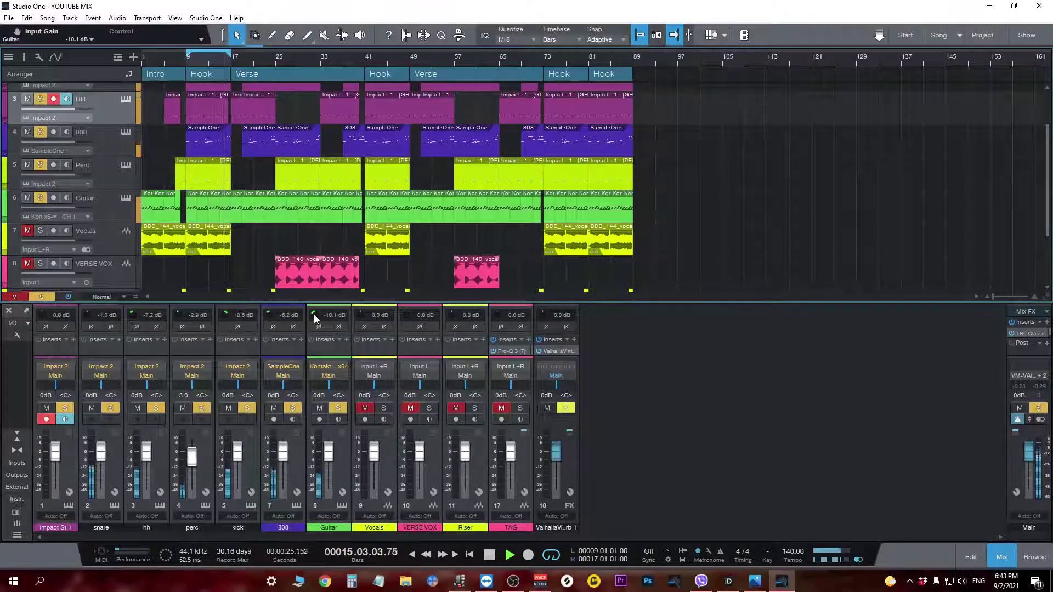
Raise the 808 channel's input gain to -5.3 dB and stop playback.
{"action": "scroll", "coordinate": [271, 319], "scroll_direction": "up", "scroll_amount": 1}
{"action": "scroll", "coordinate": [271, 318], "scroll_direction": "up", "scroll_amount": 1}
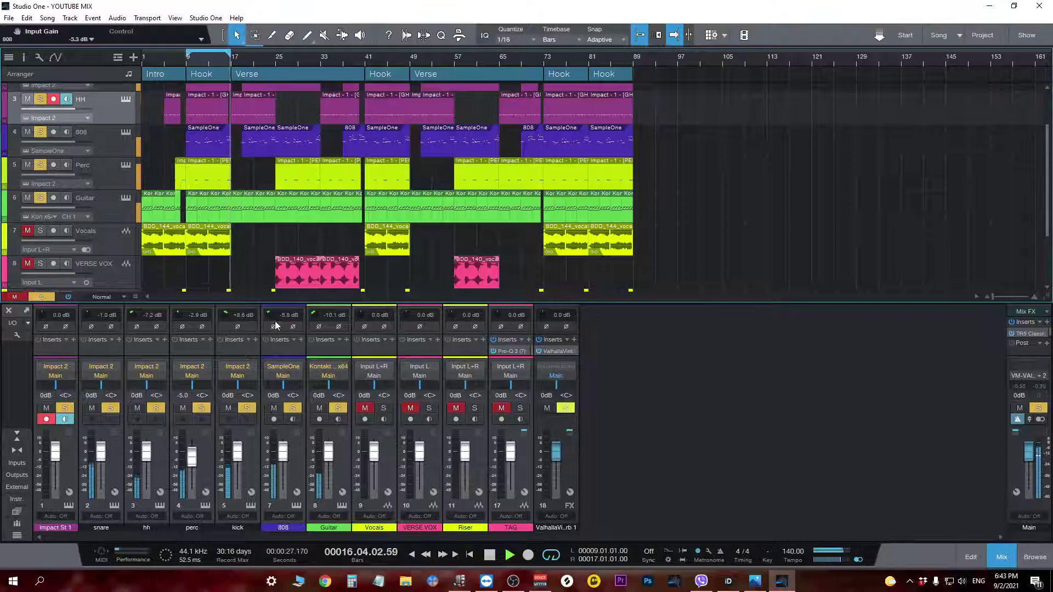
{"action": "key", "text": "space"}
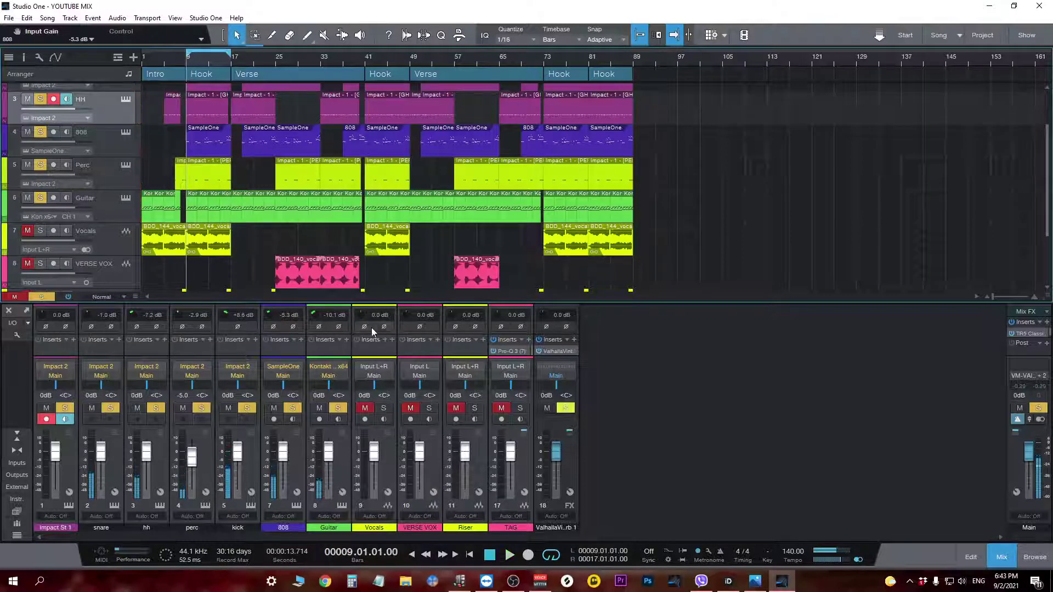
Unmute and solo the Vocals track and lower its channel's input gain to -6.7 dB during playback.
{"action": "left_click", "coordinate": [40, 231]}
{"action": "left_click", "coordinate": [27, 231]}
{"action": "key", "text": "space"}
{"action": "scroll", "coordinate": [360, 311], "scroll_direction": "down", "scroll_amount": 5}
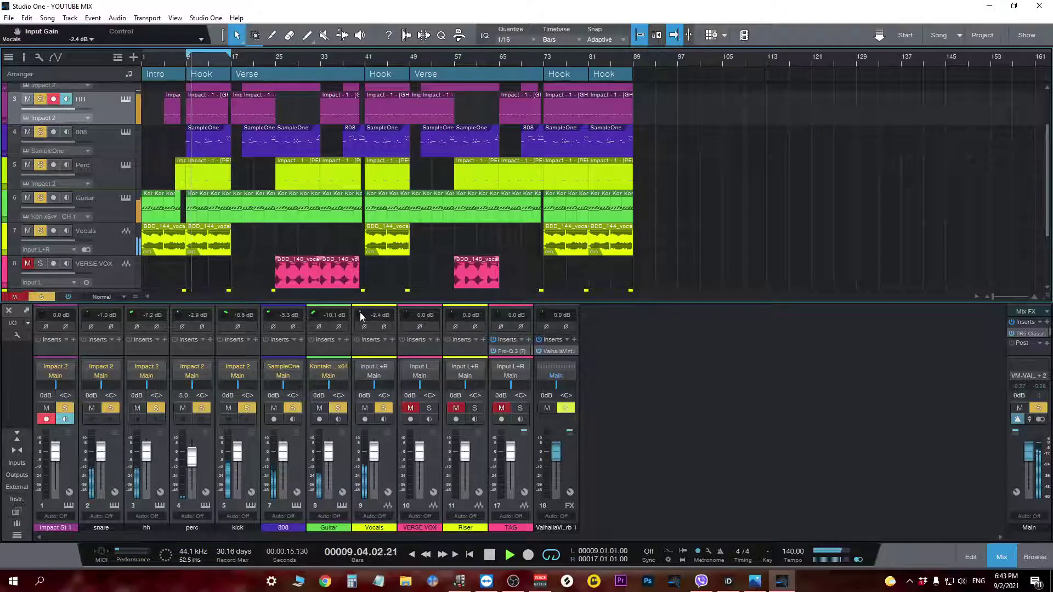
{"action": "scroll", "coordinate": [361, 312], "scroll_direction": "down", "scroll_amount": 1}
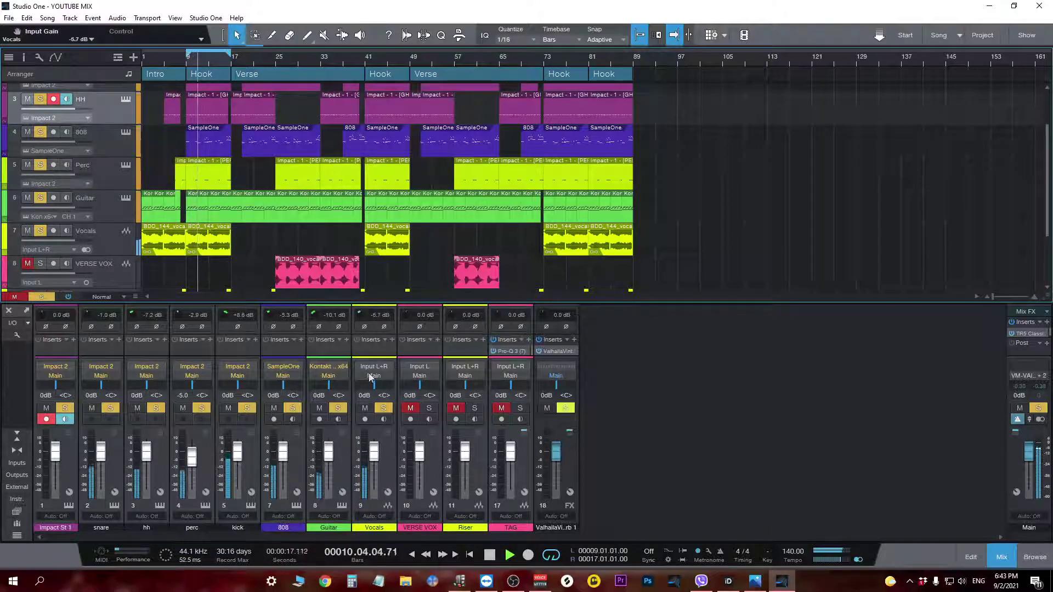
Set the Vocals channel's volume fader to -6.3 dB while the hook plays, and stop playback.
{"action": "scroll", "coordinate": [376, 459], "scroll_direction": "down", "scroll_amount": 3}
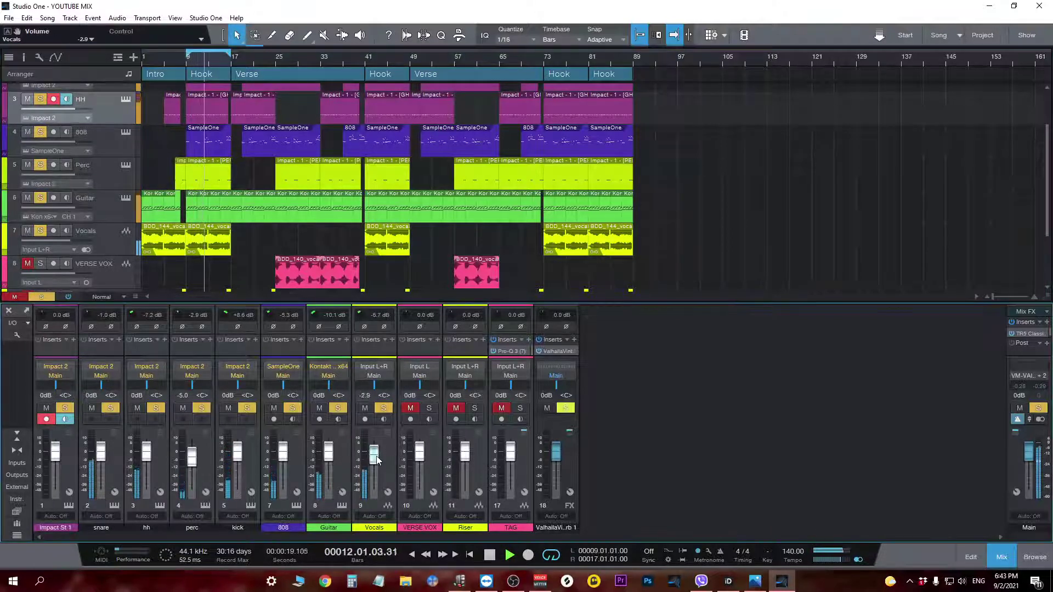
{"action": "scroll", "coordinate": [376, 461], "scroll_direction": "down", "scroll_amount": 4}
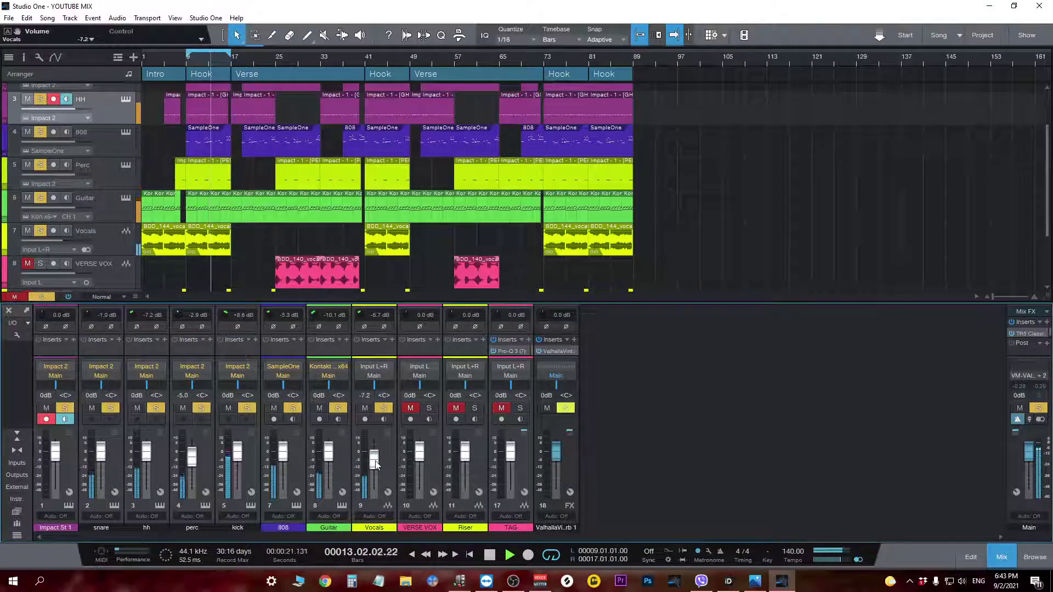
{"action": "scroll", "coordinate": [376, 465], "scroll_direction": "up", "scroll_amount": 1}
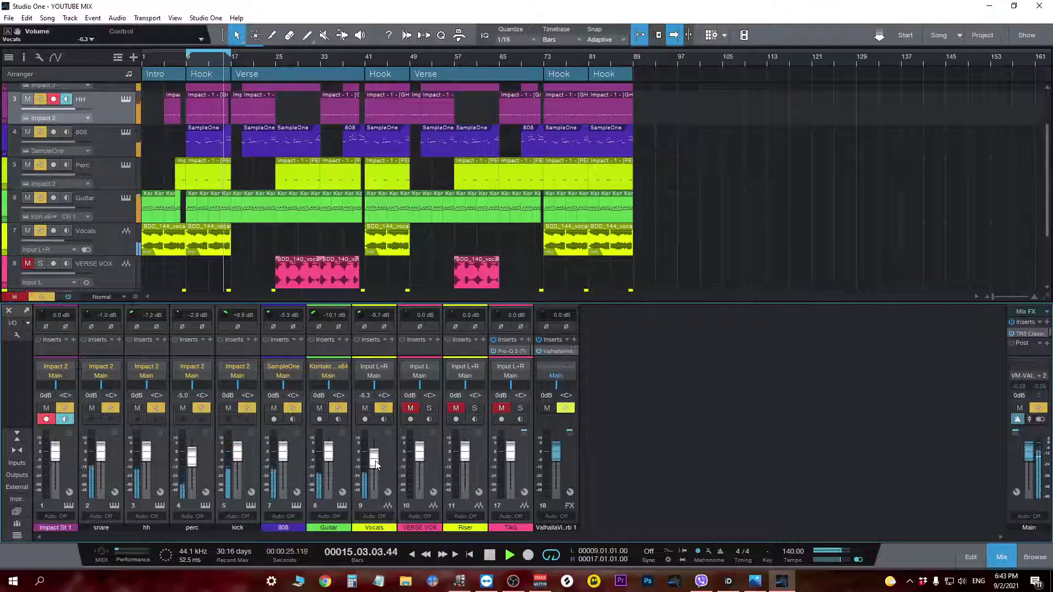
{"action": "key", "text": "space"}
{"action": "scroll", "coordinate": [301, 206], "scroll_direction": "down", "scroll_amount": 2}
{"action": "scroll", "coordinate": [302, 206], "scroll_direction": "up", "scroll_amount": 2}
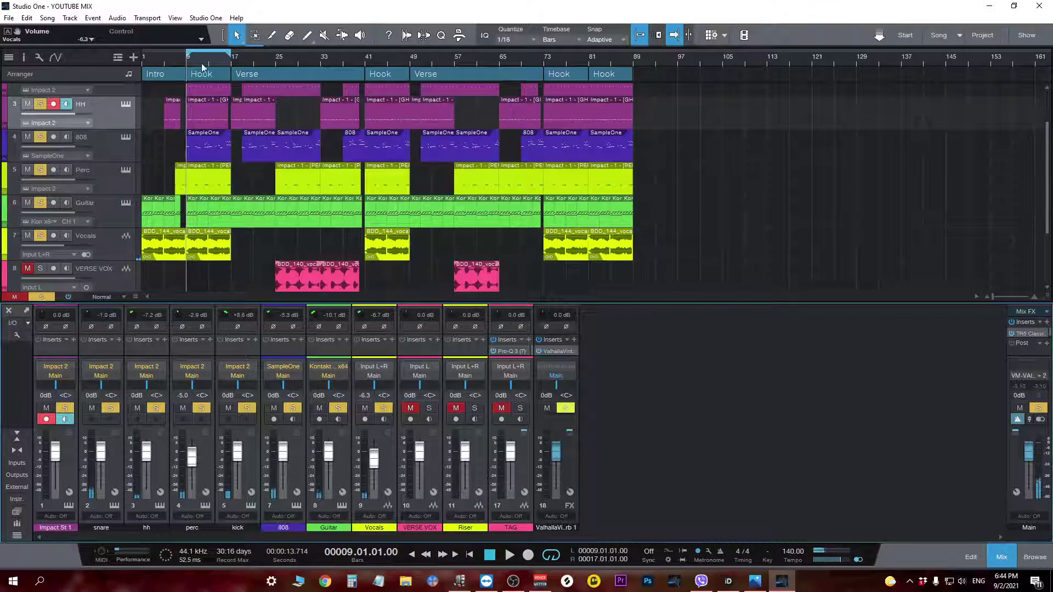
Play from bar 8, just before the first Hook, and unmute and solo the Riser track.
{"action": "scroll", "coordinate": [236, 157], "scroll_direction": "down", "scroll_amount": 3}
{"action": "left_click", "coordinate": [183, 60]}
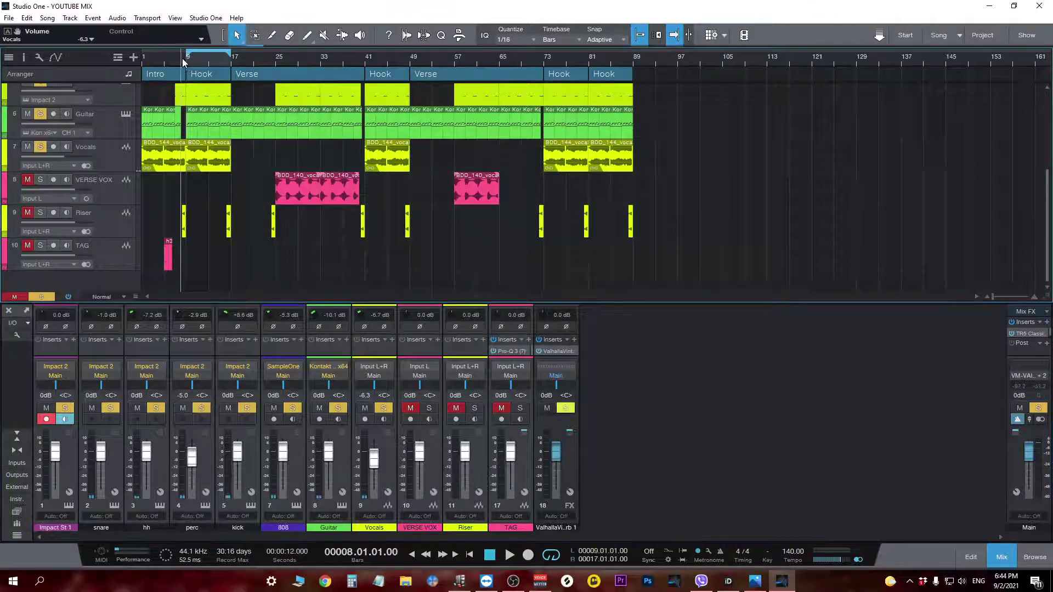
{"action": "key", "text": "space"}
{"action": "key", "text": "space"}
{"action": "left_click", "coordinate": [36, 213]}
{"action": "left_click", "coordinate": [33, 214]}
Lower the Riser channel's volume fader to -2.5 dB during playback, and stop playback.
{"action": "key", "text": "space"}
{"action": "key", "text": "space"}
{"action": "key", "text": "space"}
{"action": "key", "text": "space"}
{"action": "left_click_drag", "start_coordinate": [465, 452], "coordinate": [466, 457]}
{"action": "key", "text": "space"}
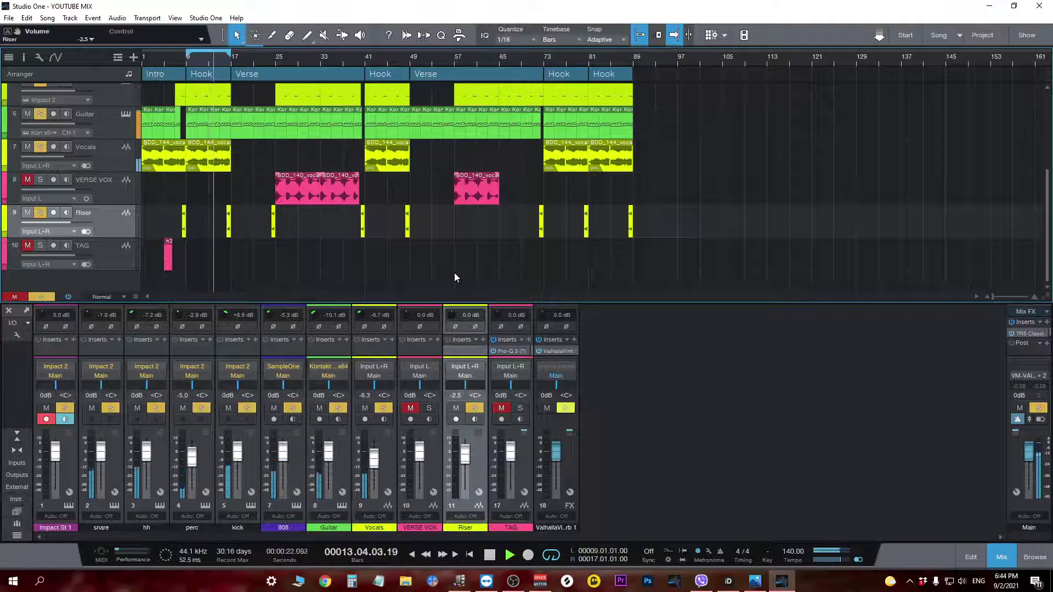
{"action": "key", "text": "space"}
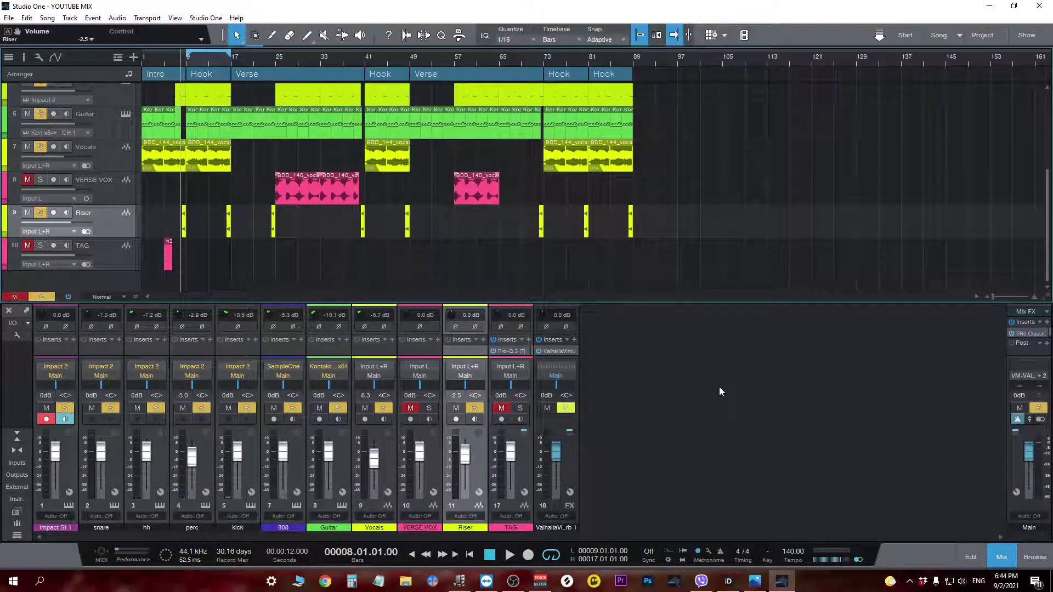
Play the verse from bar 25, and unmute and solo the VERSE VOX track.
{"action": "left_click", "coordinate": [277, 65]}
{"action": "key", "text": "space"}
{"action": "key", "text": "space"}
{"action": "left_click", "coordinate": [27, 181]}
{"action": "key", "text": "space"}
{"action": "key", "text": "space"}
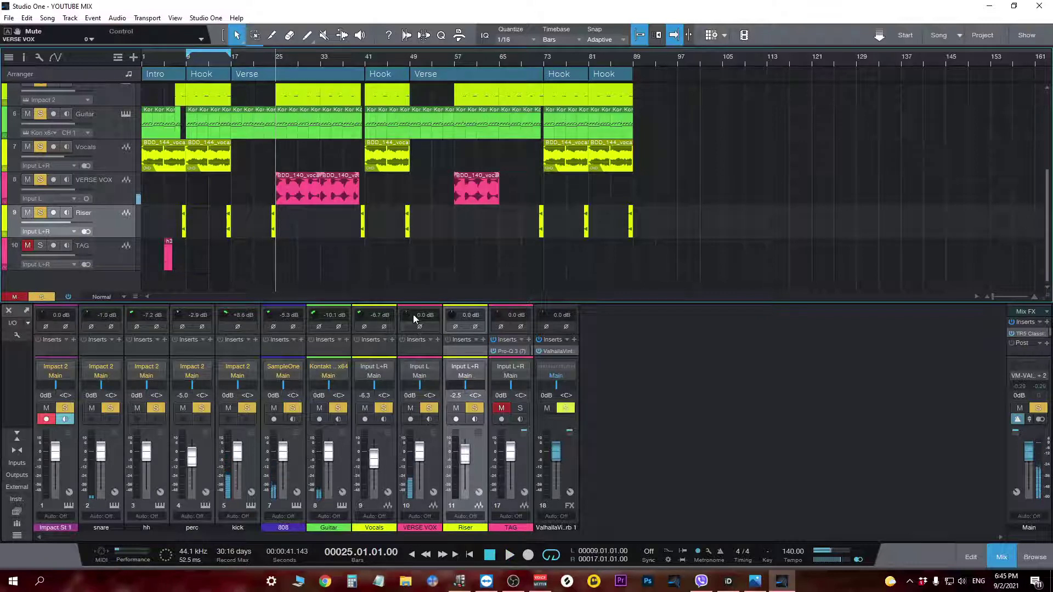
Lower the VERSE VOX channel's input gain to -10.6 dB while the verse plays from bar 25.
{"action": "left_click_drag", "start_coordinate": [408, 310], "coordinate": [406, 314]}
{"action": "key", "text": "space"}
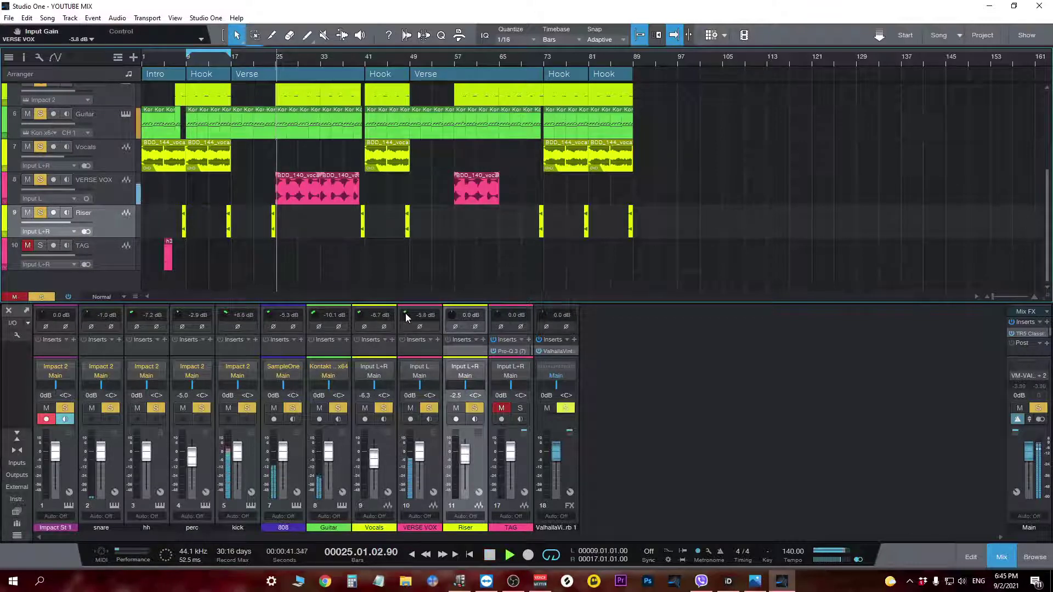
{"action": "scroll", "coordinate": [406, 314], "scroll_direction": "down", "scroll_amount": 5}
{"action": "key", "text": "space"}
{"action": "key", "text": "space"}
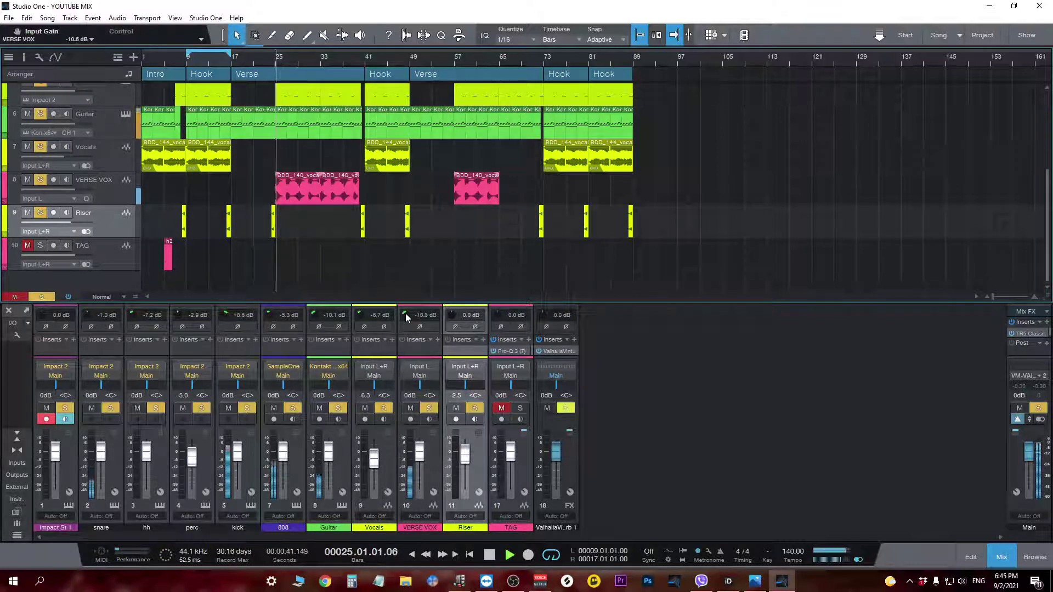
{"action": "scroll", "coordinate": [423, 442], "scroll_direction": "down", "scroll_amount": 3}
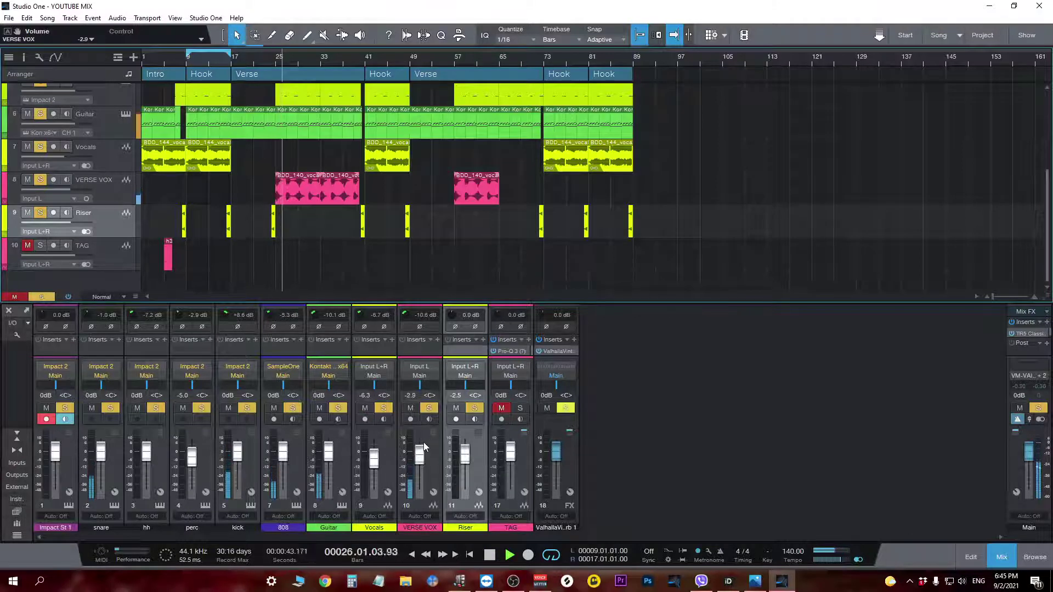
Set the VERSE VOX channel's volume fader to -4.6 dB, stop playback and return to the loop start at bar 9.
{"action": "scroll", "coordinate": [424, 448], "scroll_direction": "down", "scroll_amount": 1}
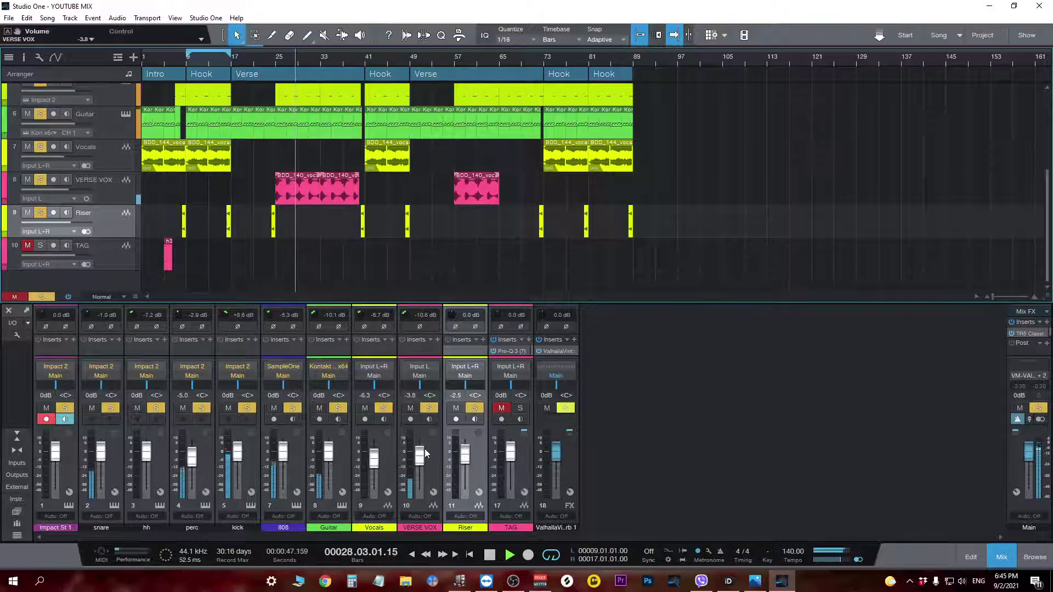
{"action": "scroll", "coordinate": [425, 453], "scroll_direction": "down", "scroll_amount": 2}
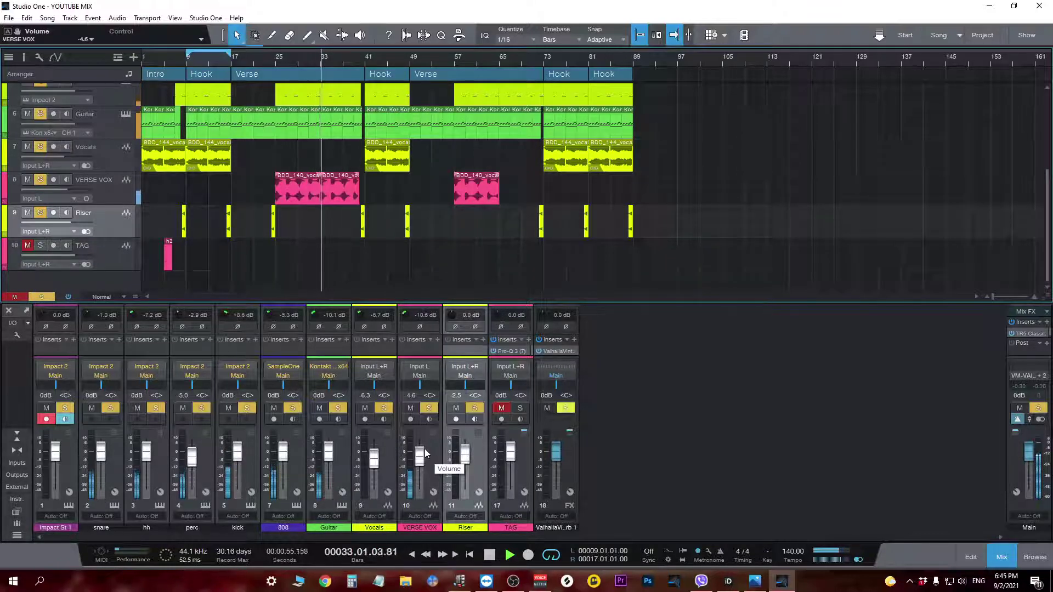
{"action": "key", "text": "space"}
{"action": "key", "text": "KP_1"}
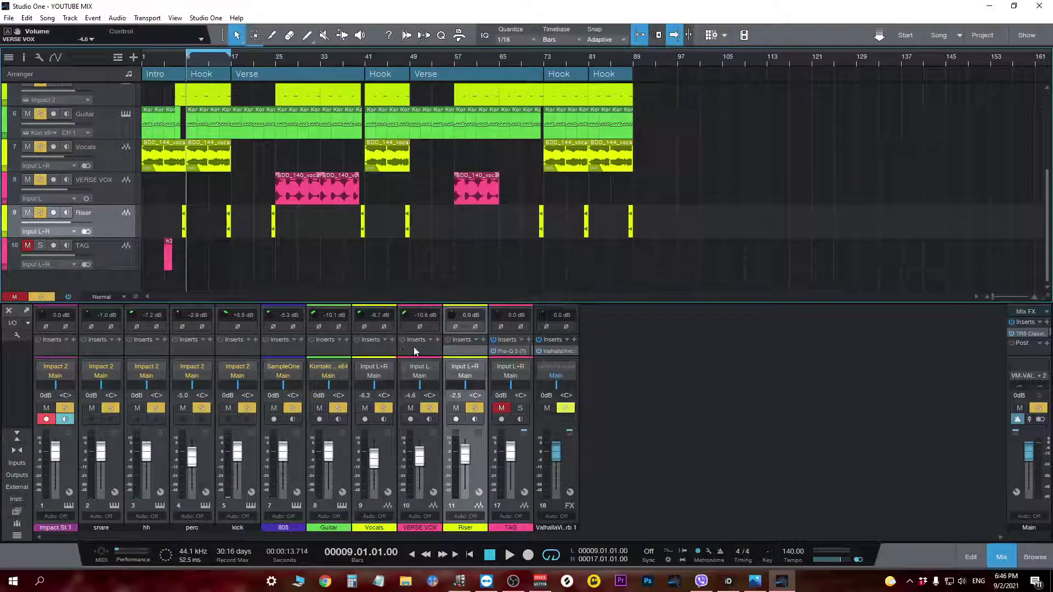
Search the browser for "eq" and insert Pro EQ on all channels from snare to Riser, closing the plug-in window.
{"action": "left_click", "coordinate": [1035, 557]}
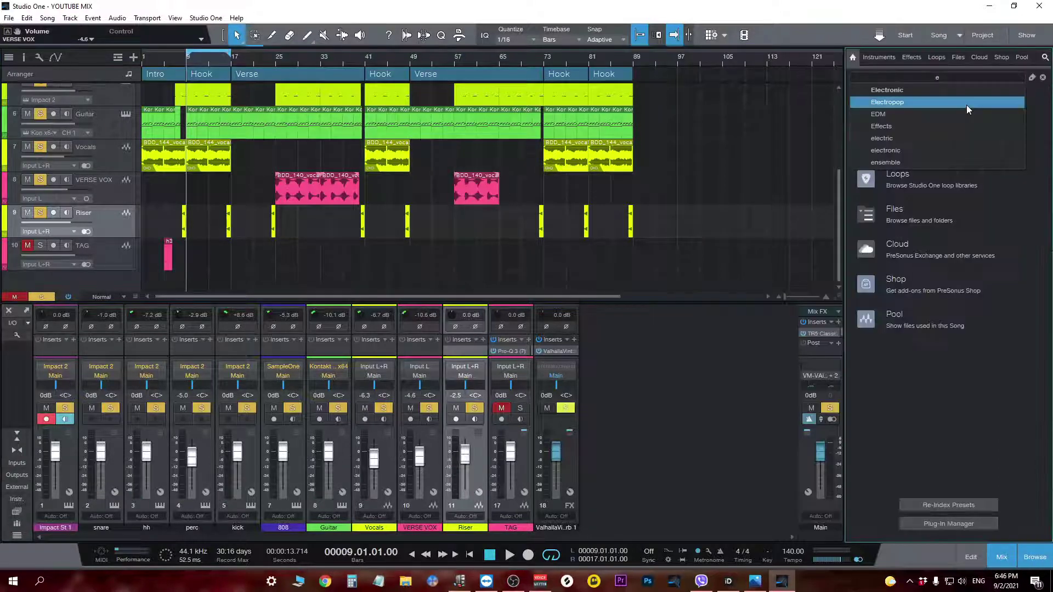
{"action": "left_click", "coordinate": [967, 104]}
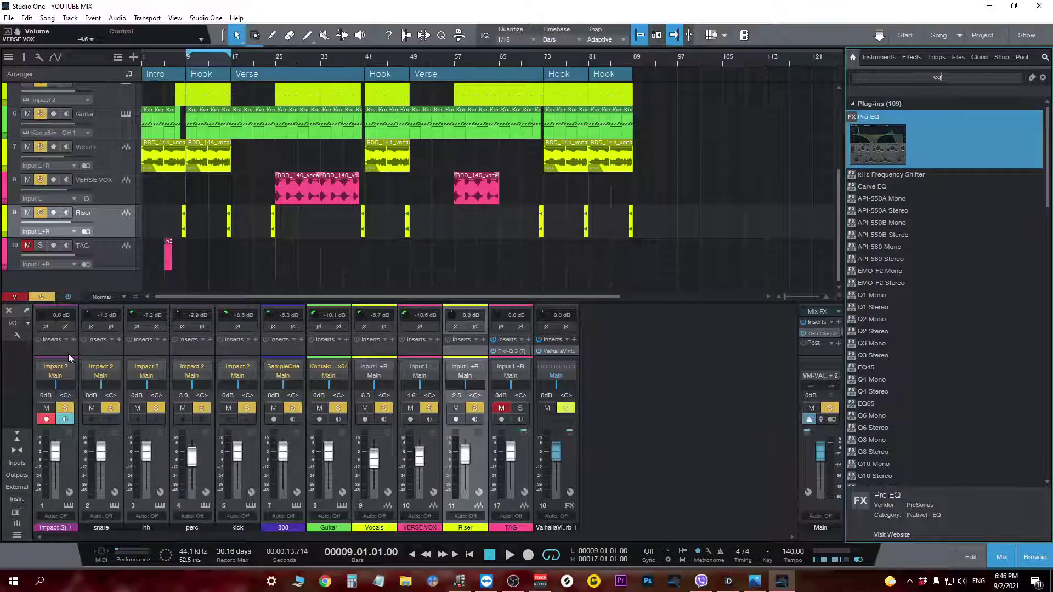
{"action": "left_click", "coordinate": [98, 358]}
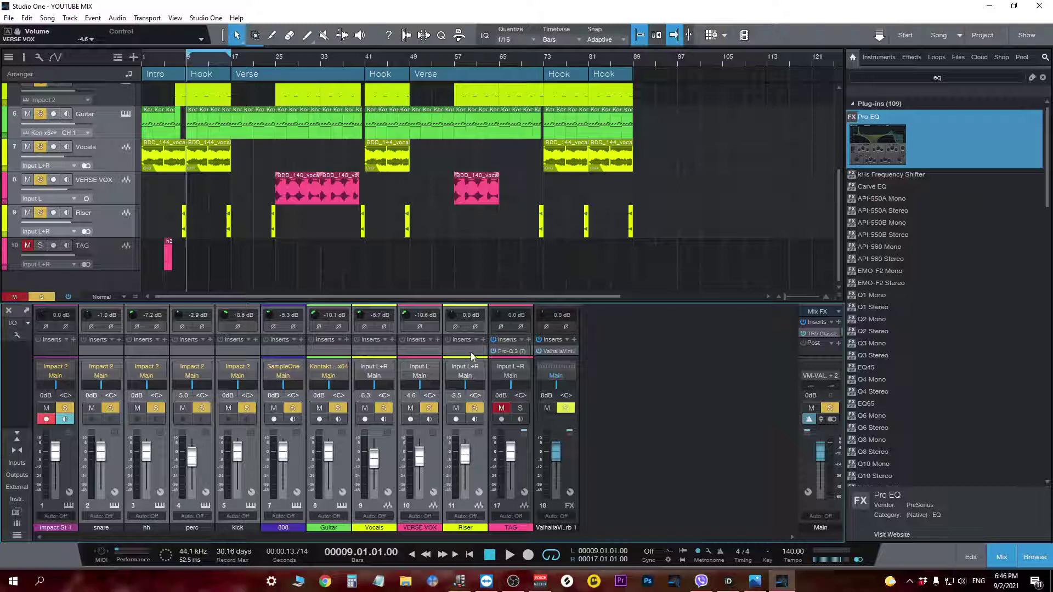
{"action": "left_click_drag", "start_coordinate": [876, 147], "coordinate": [105, 351]}
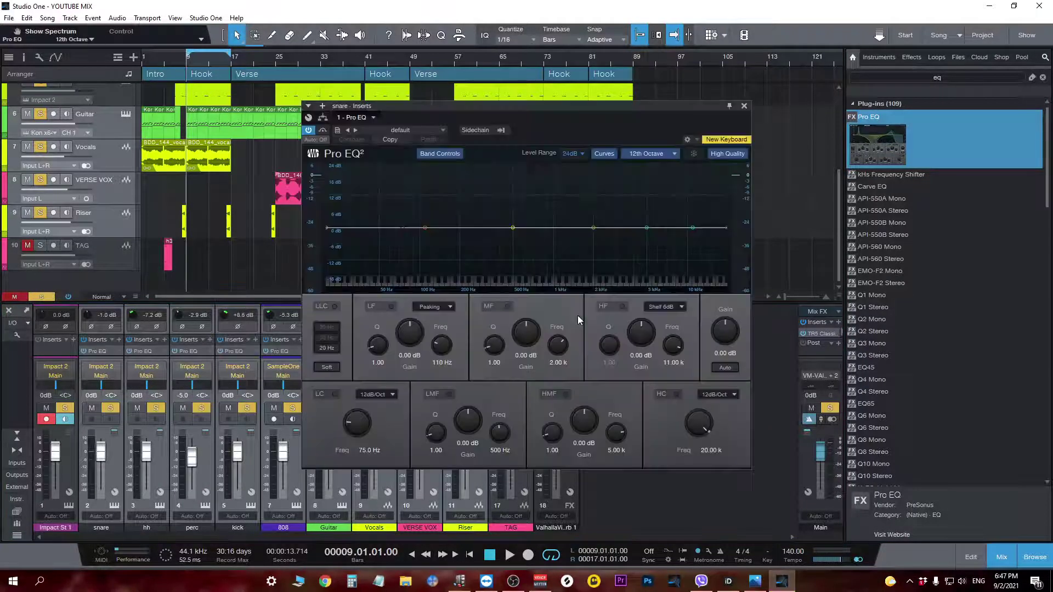
{"action": "left_click", "coordinate": [745, 106]}
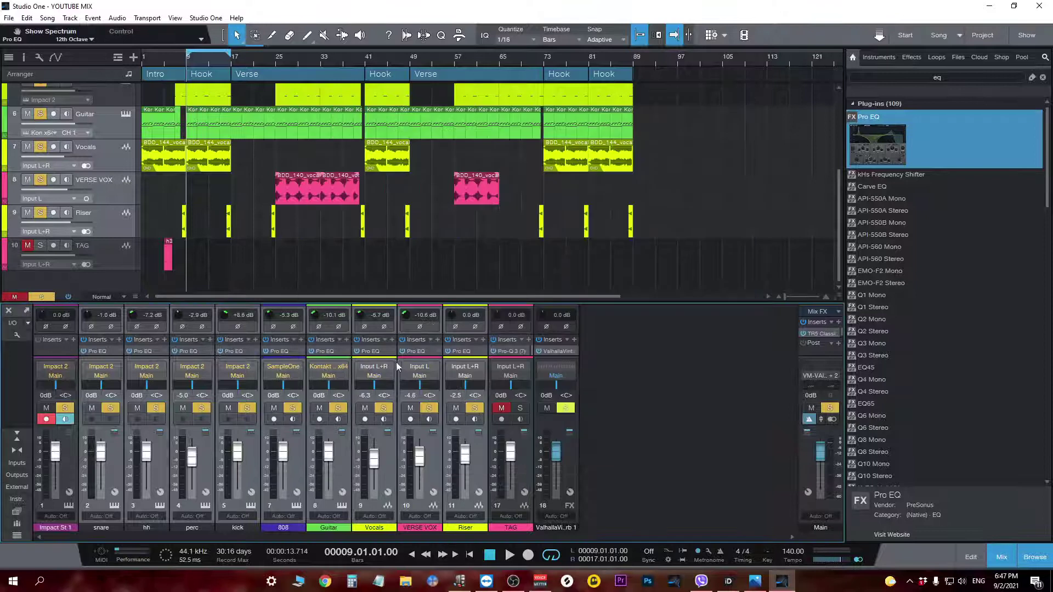
Enlarge the mixer and, in the snare's Pro EQ, set the low cut to 534 Hz and boost the high shelf 3.57 dB at 11.25 kHz.
{"action": "mouse_move", "coordinate": [419, 301]}
{"action": "left_mouse_down"}
{"action": "mouse_move", "coordinate": [419, 269]}
{"action": "mouse_move", "coordinate": [419, 287]}
{"action": "left_mouse_up"}
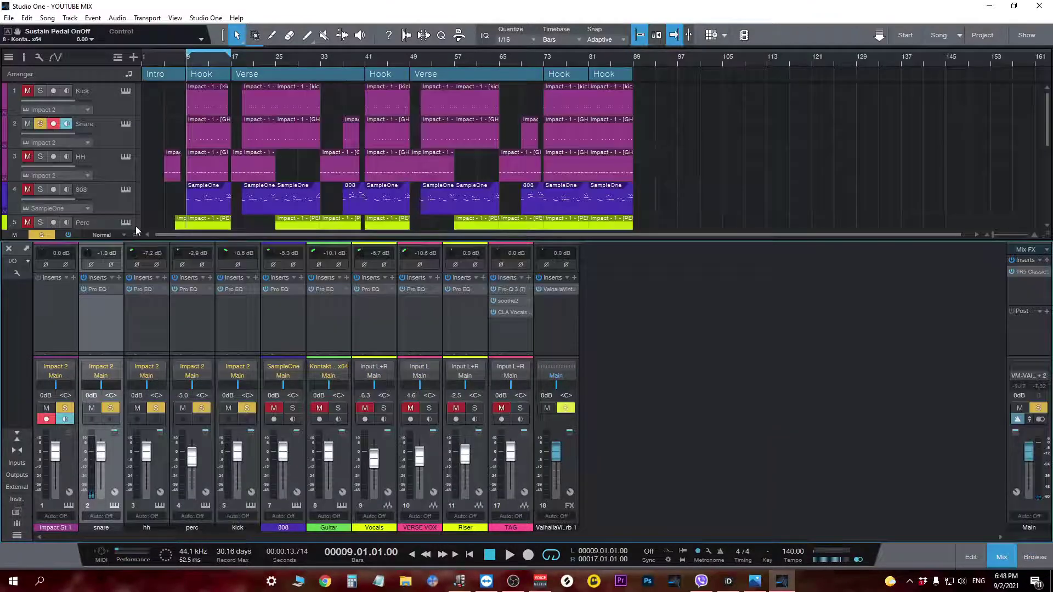
{"action": "left_click", "coordinate": [99, 287]}
{"action": "key", "text": "space"}
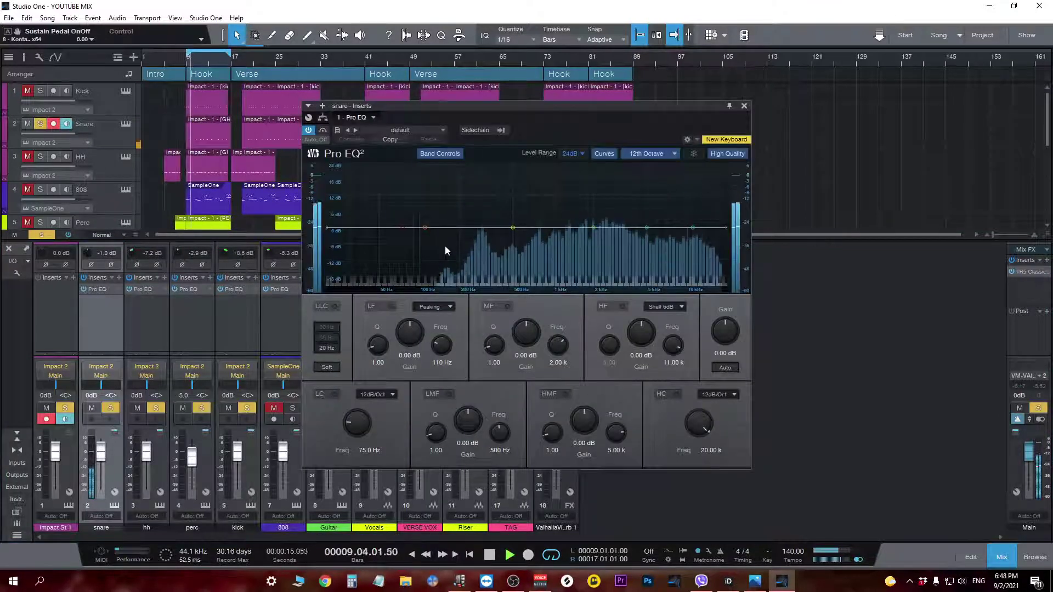
{"action": "left_click_drag", "start_coordinate": [405, 228], "coordinate": [515, 215]}
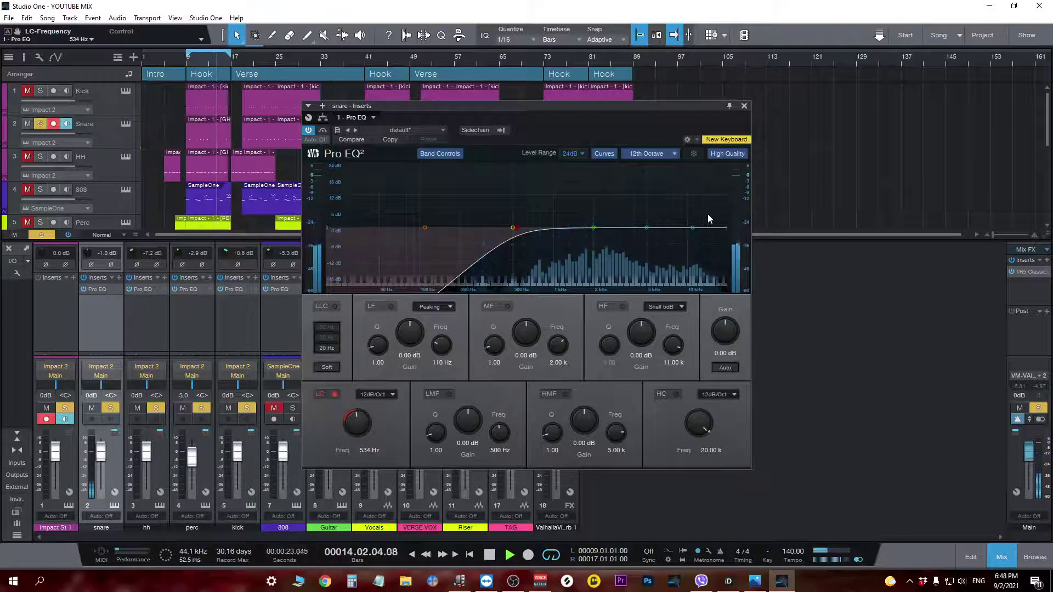
{"action": "left_click_drag", "start_coordinate": [693, 228], "coordinate": [698, 221]}
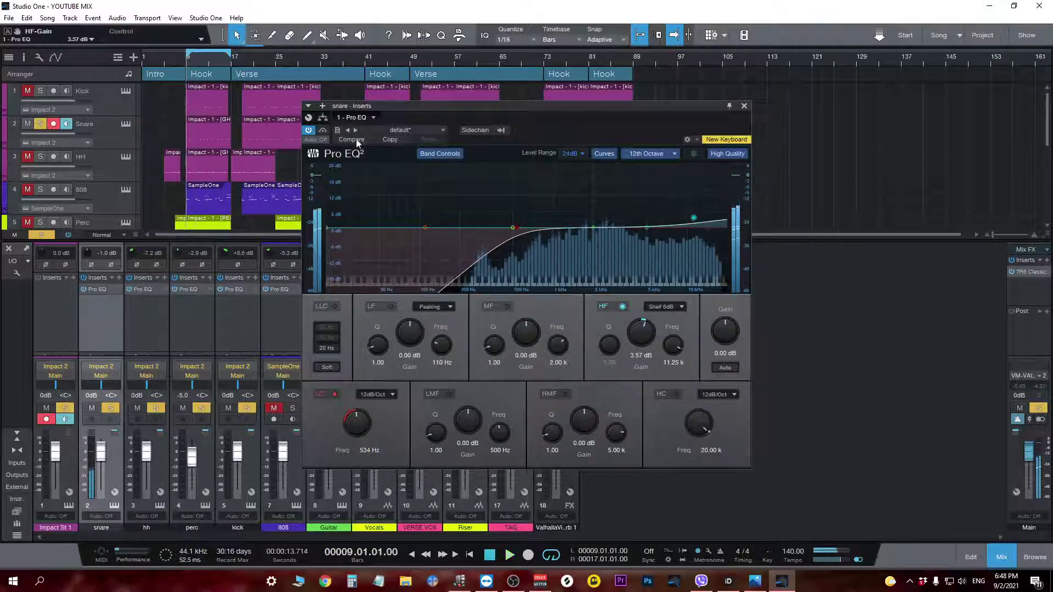
Bypass and re-enable the snare's Pro EQ during playback to compare the sound, and close the plug-in.
{"action": "left_click", "coordinate": [309, 130]}
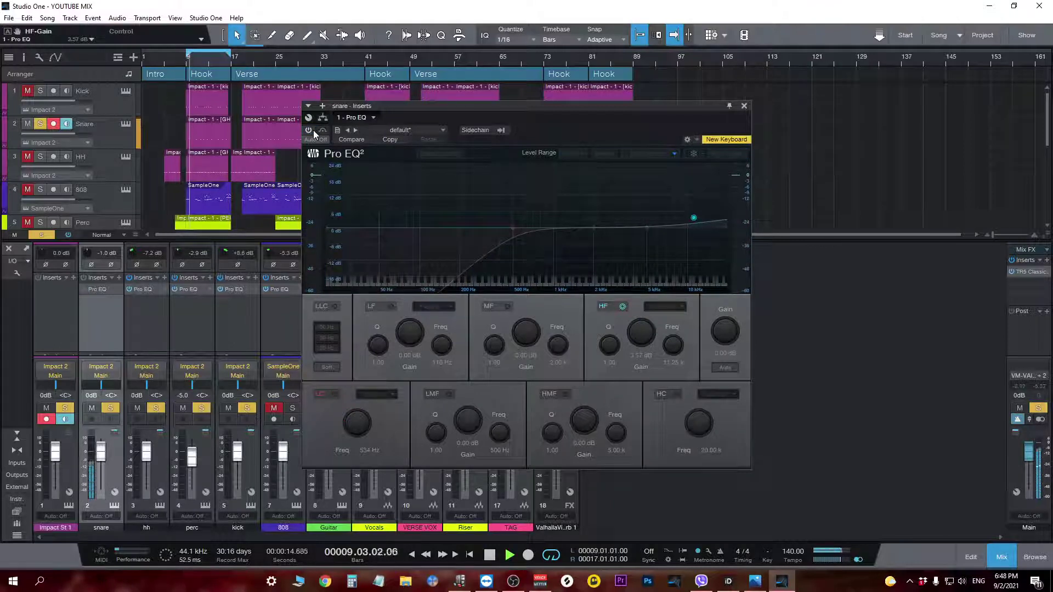
{"action": "left_click", "coordinate": [308, 131]}
{"action": "key", "text": "space"}
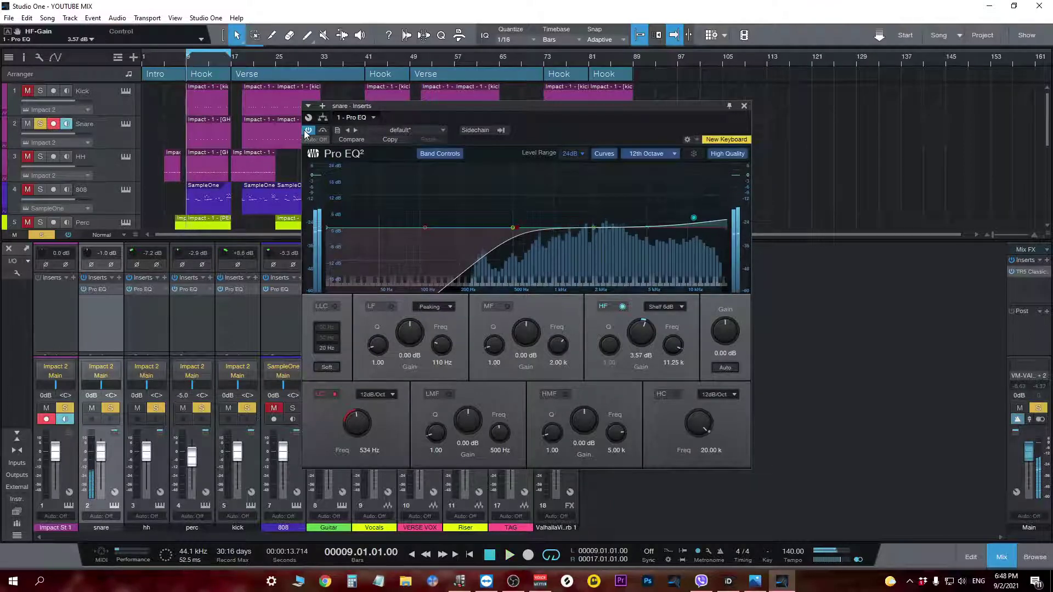
{"action": "left_click", "coordinate": [744, 106]}
Open the Pro EQ on the hh channel, switch the solo from Snare to HH and start playback.
{"action": "left_click", "coordinate": [151, 327]}
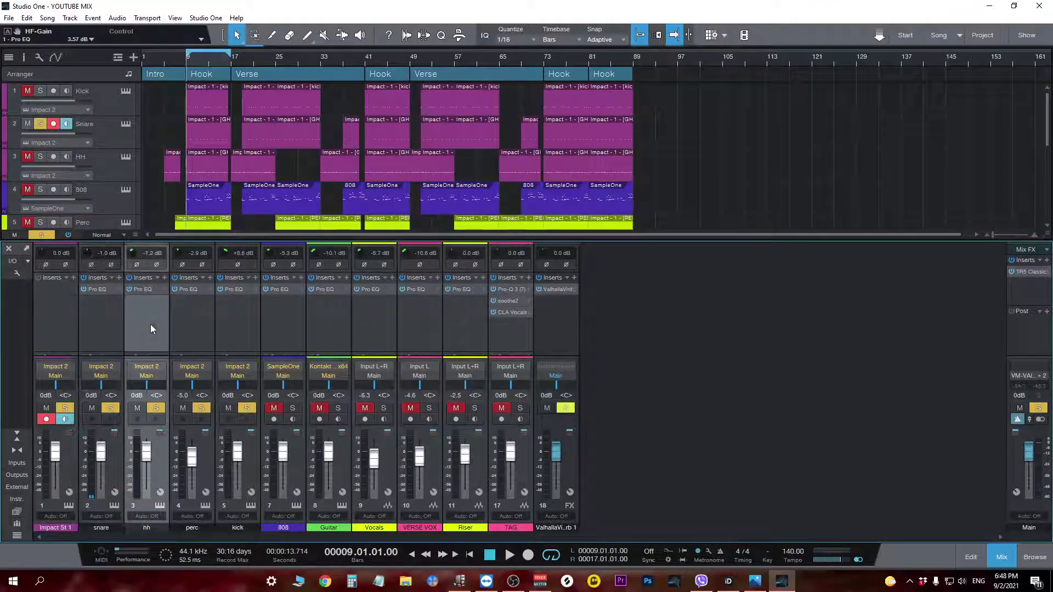
{"action": "left_click", "coordinate": [150, 289]}
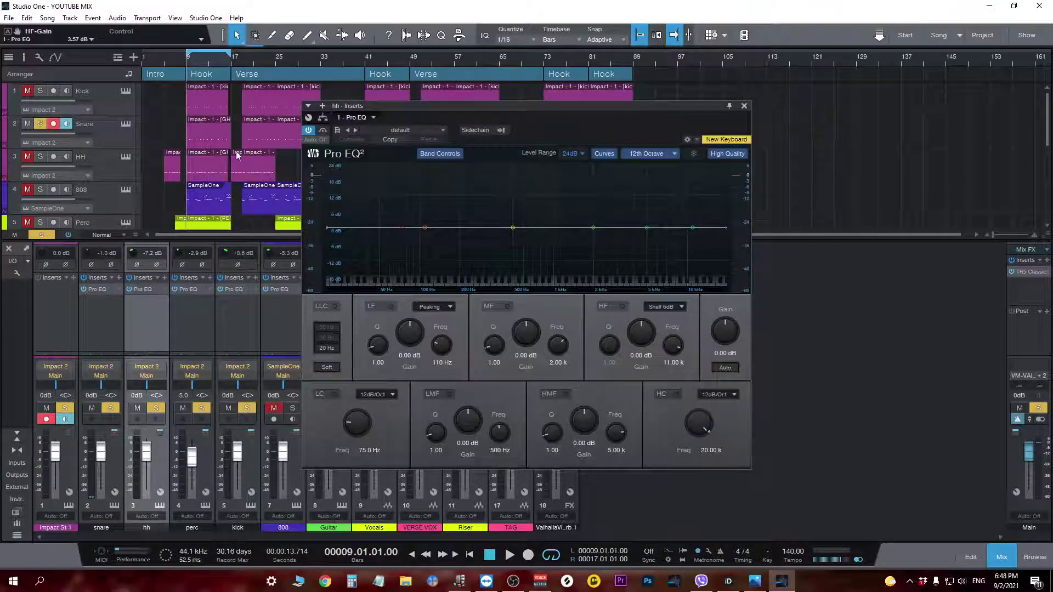
{"action": "left_click", "coordinate": [40, 124]}
{"action": "left_click", "coordinate": [40, 157]}
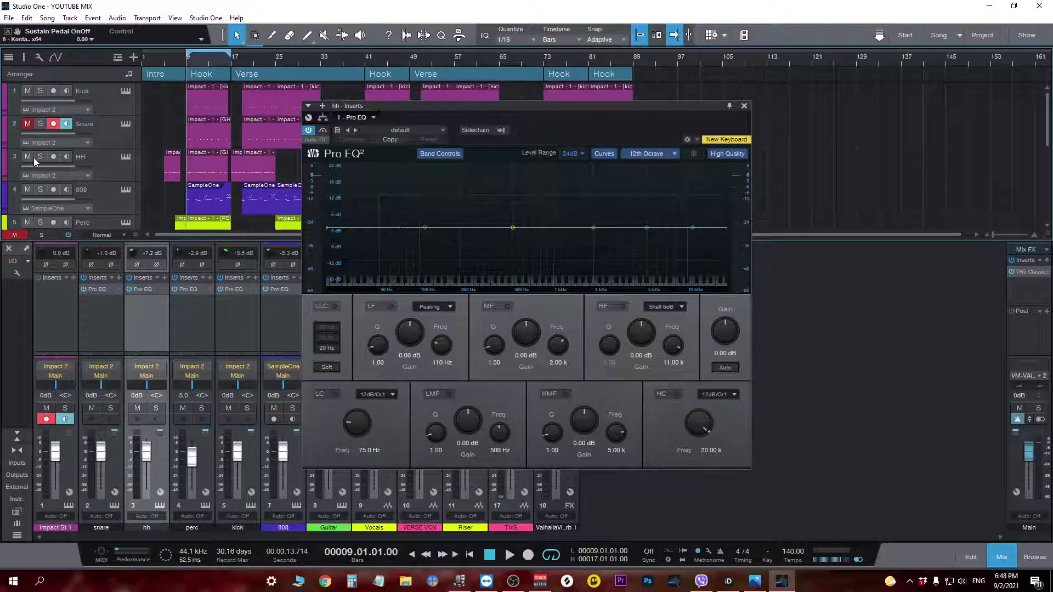
{"action": "key", "text": "space"}
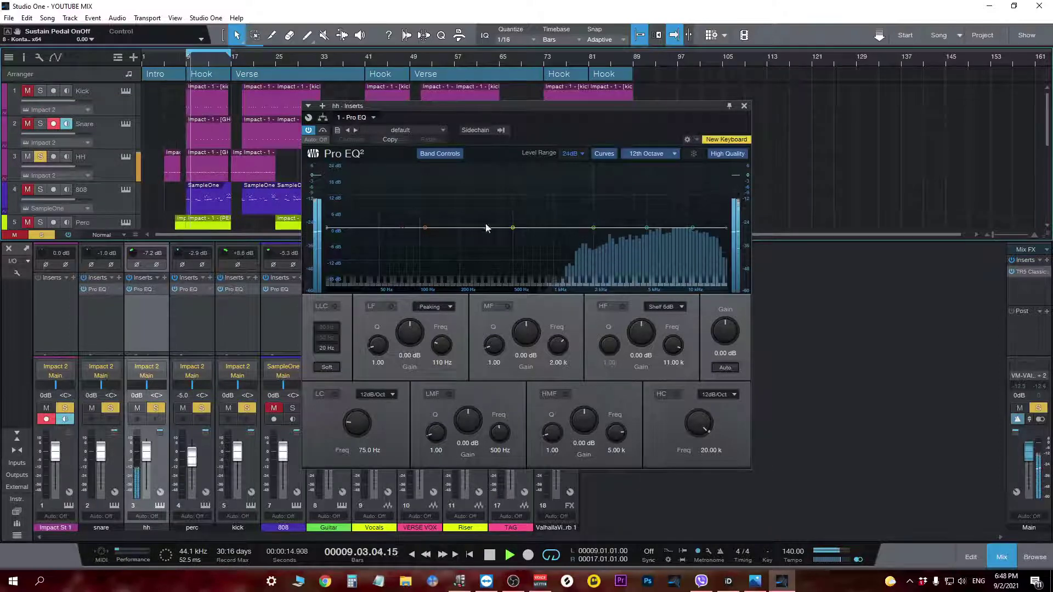
Set the hh Pro EQ's low cut to 3.30 kHz and boost its high shelf 1.59 dB at 11.79 kHz, ending with HH unsoloed.
{"action": "left_click_drag", "start_coordinate": [402, 229], "coordinate": [623, 215]}
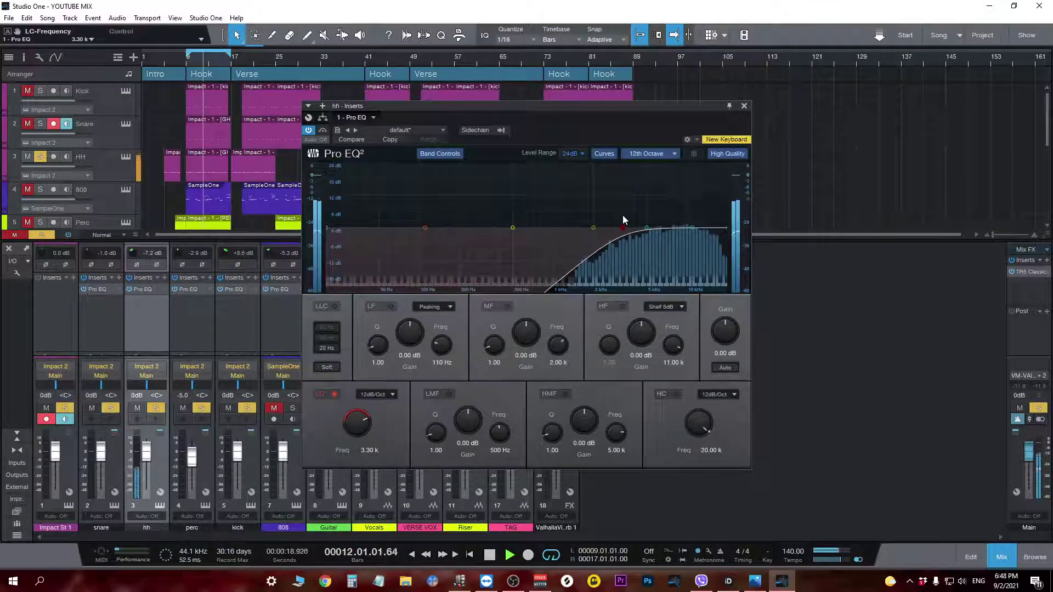
{"action": "left_click_drag", "start_coordinate": [696, 224], "coordinate": [698, 228]}
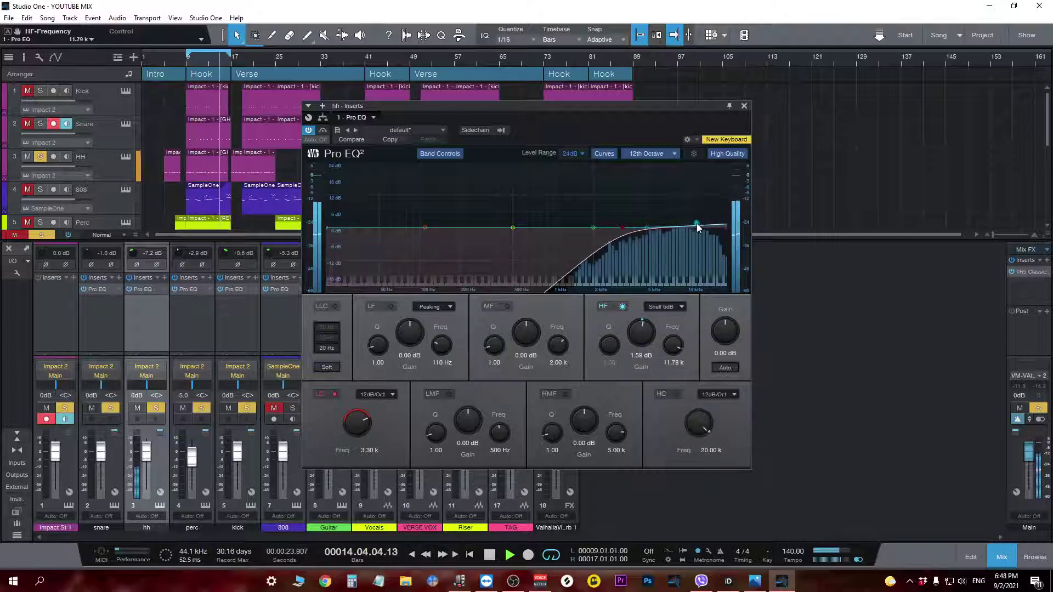
{"action": "left_click", "coordinate": [744, 106]}
{"action": "key", "text": "space"}
{"action": "key", "text": "s"}
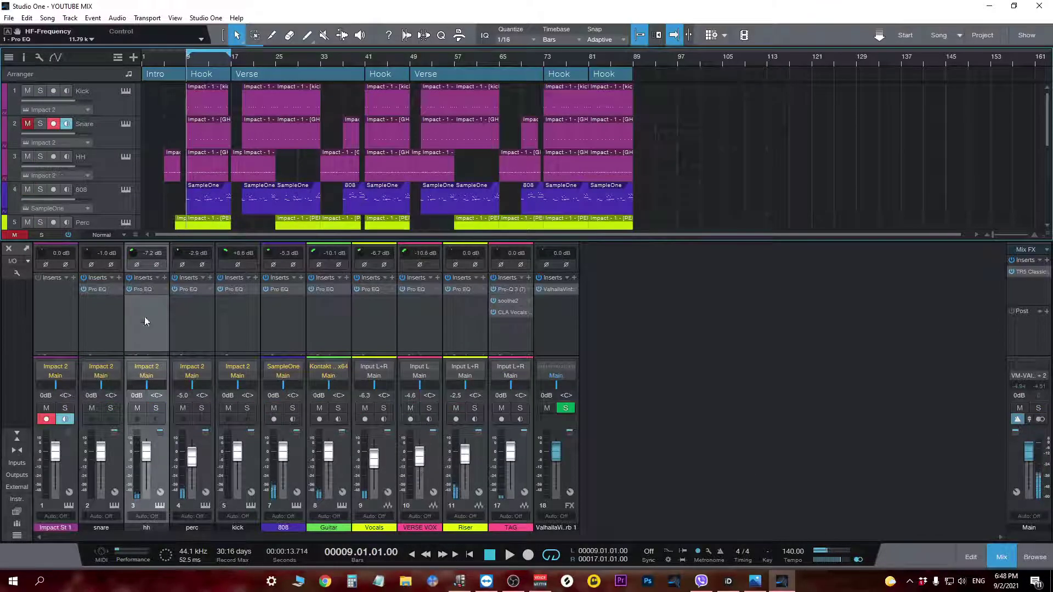
Solo the Perc track and, in its Pro EQ, set the low cut to 598 Hz and lower the high-cut frequency.
{"action": "left_click", "coordinate": [181, 337]}
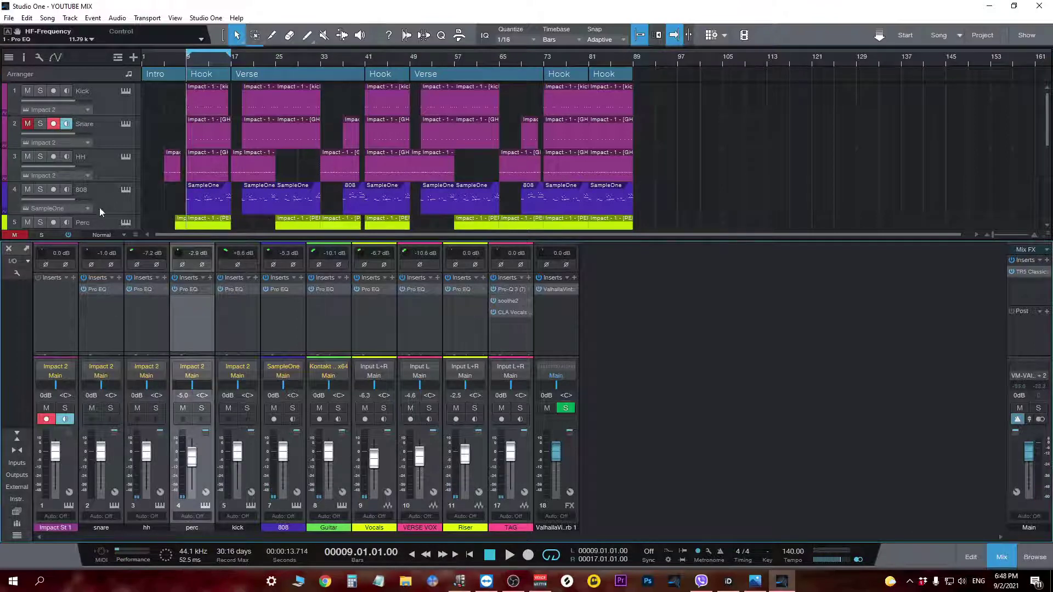
{"action": "scroll", "coordinate": [133, 193], "scroll_direction": "down", "scroll_amount": 2}
{"action": "left_click", "coordinate": [189, 289]}
{"action": "key", "text": "s"}
{"action": "key", "text": "space"}
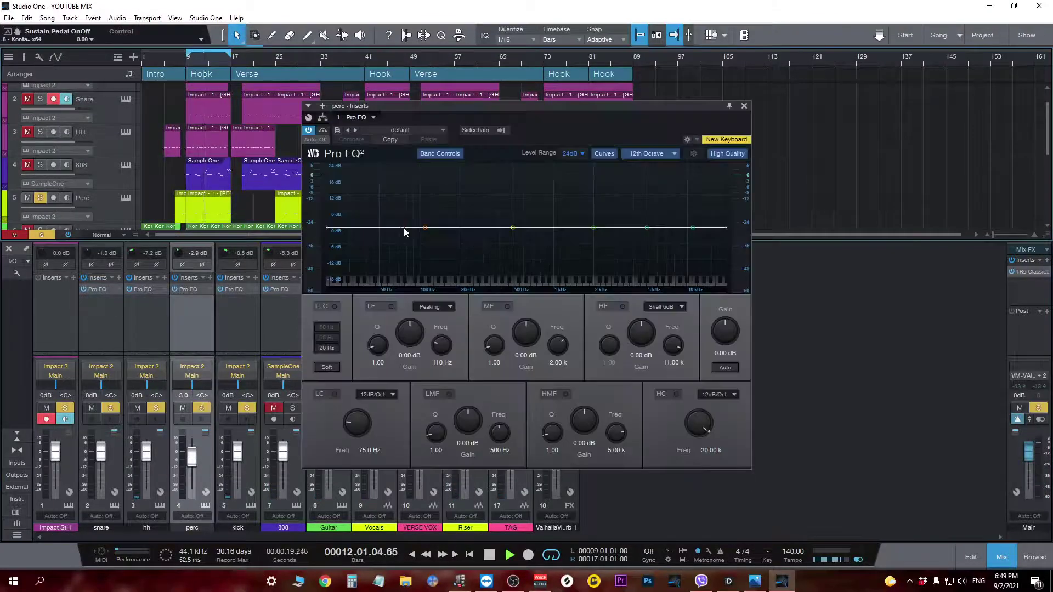
{"action": "left_click_drag", "start_coordinate": [416, 229], "coordinate": [522, 227]}
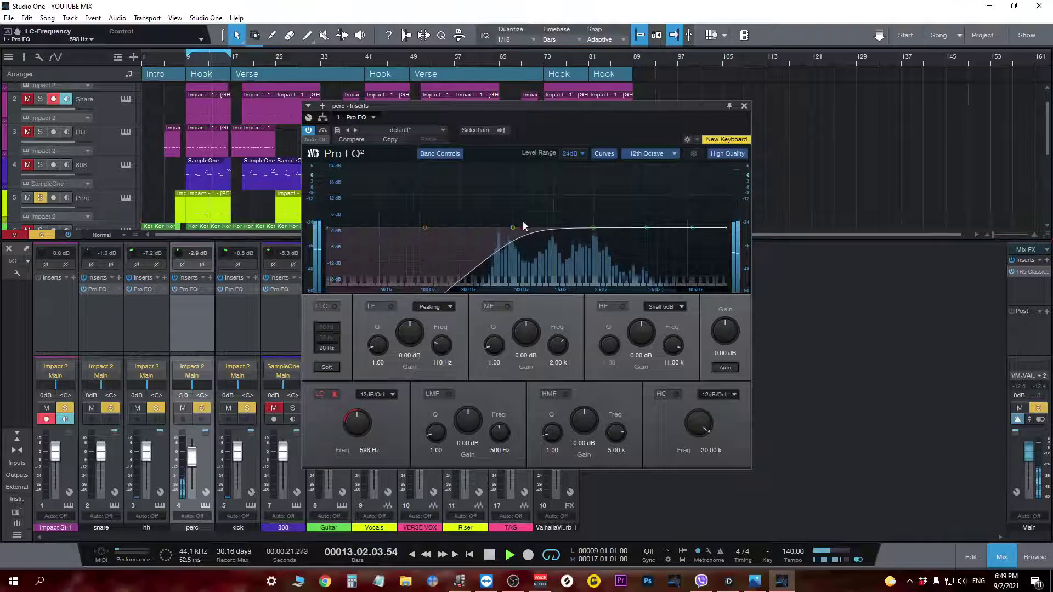
{"action": "left_click_drag", "start_coordinate": [725, 229], "coordinate": [620, 238]}
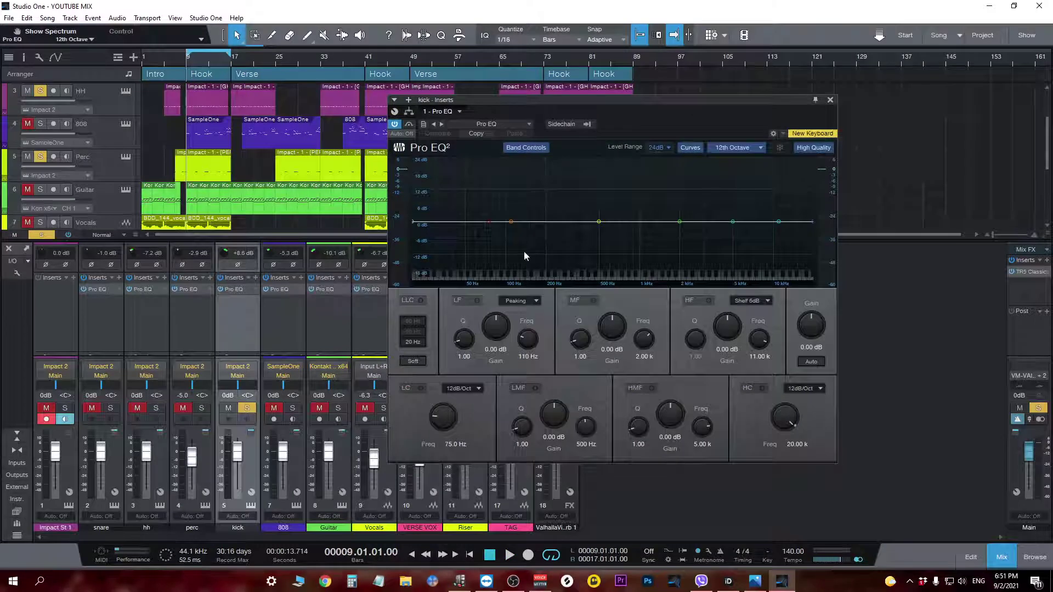
During playback, set the kick Pro EQ's low cut to 20.0 Hz with a 36dB/Oct slope.
{"action": "key", "text": "space"}
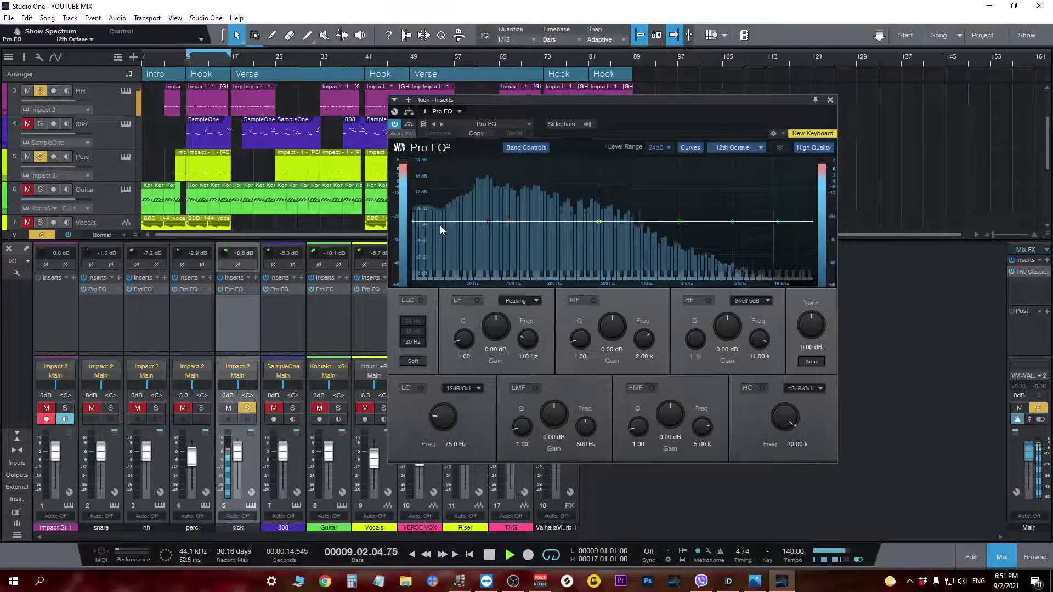
{"action": "left_click_drag", "start_coordinate": [413, 222], "coordinate": [426, 231]}
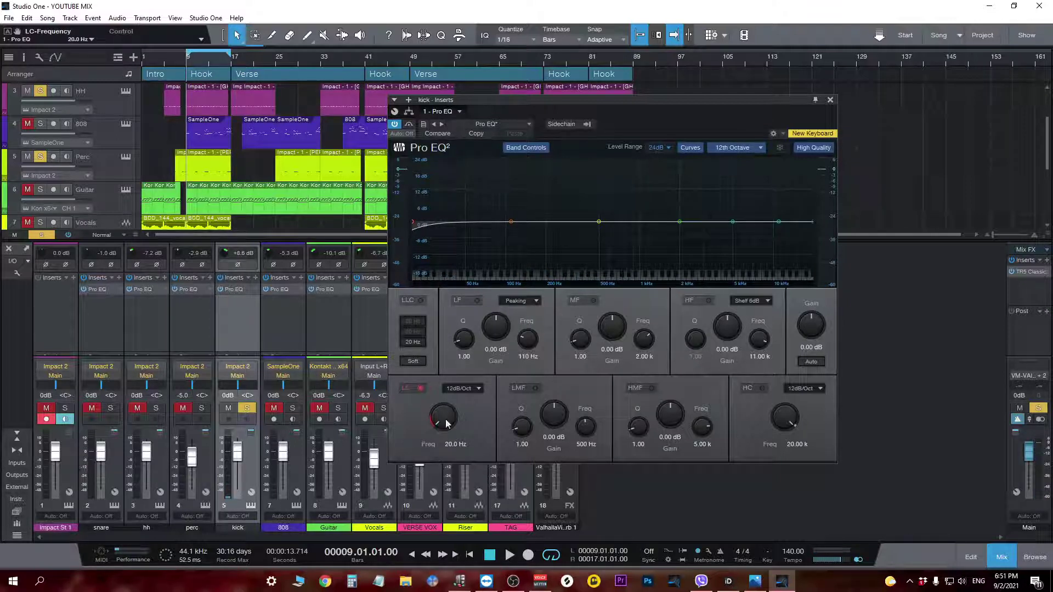
{"action": "left_click", "coordinate": [465, 389]}
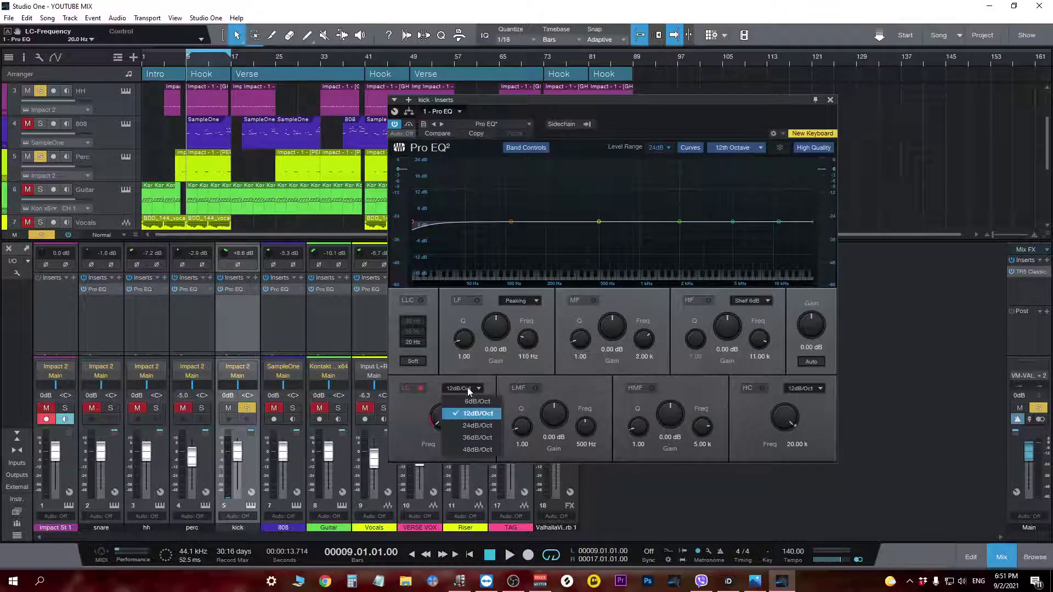
{"action": "left_click", "coordinate": [481, 439]}
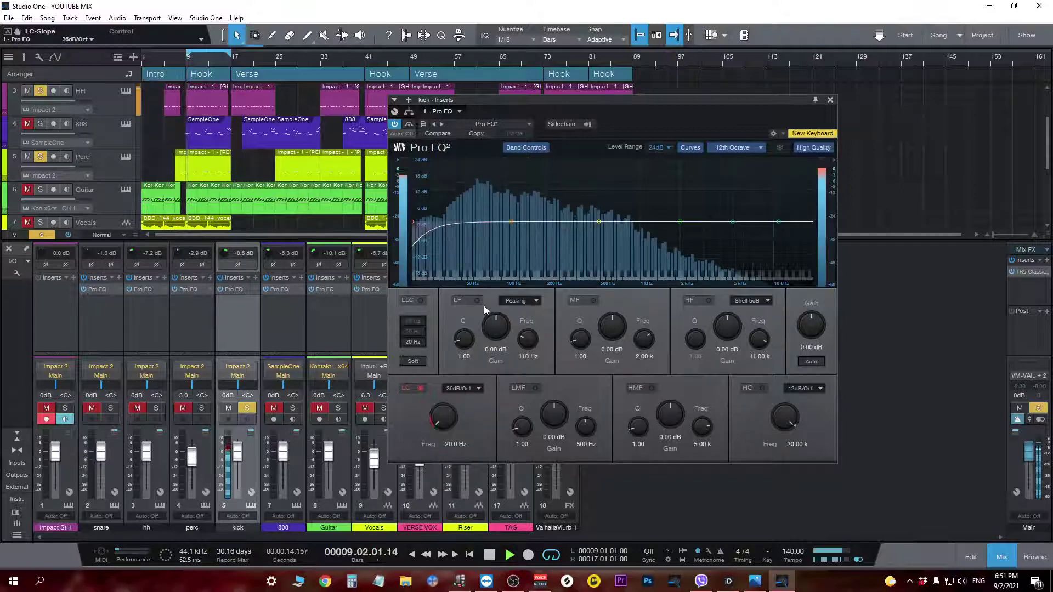
{"action": "key", "text": "space"}
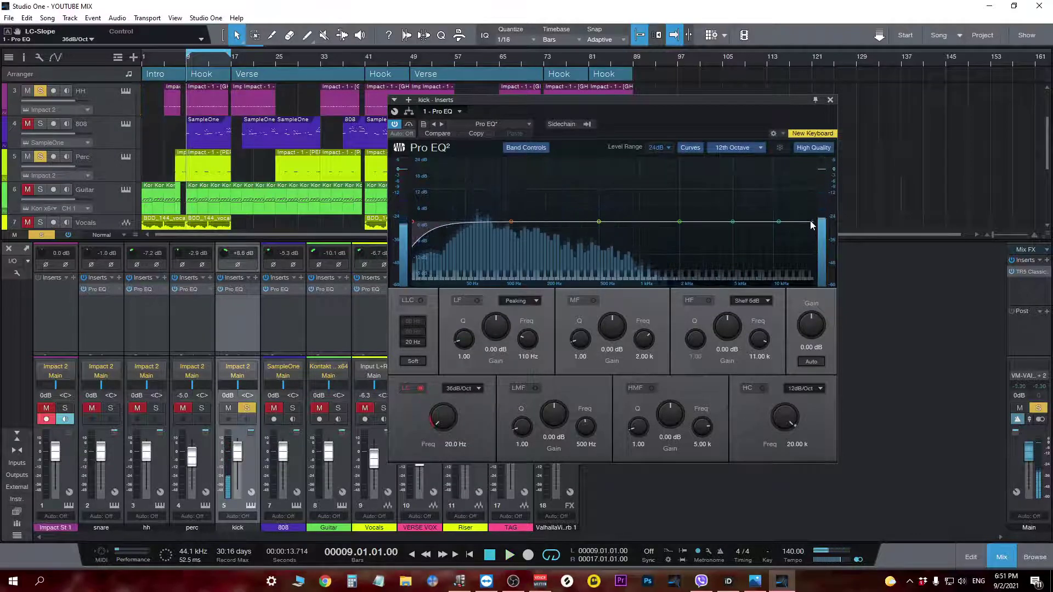
Lower the kick Pro EQ's high cut to 922 Hz and close the plug-in.
{"action": "left_click_drag", "start_coordinate": [812, 222], "coordinate": [636, 226]}
{"action": "key", "text": "space"}
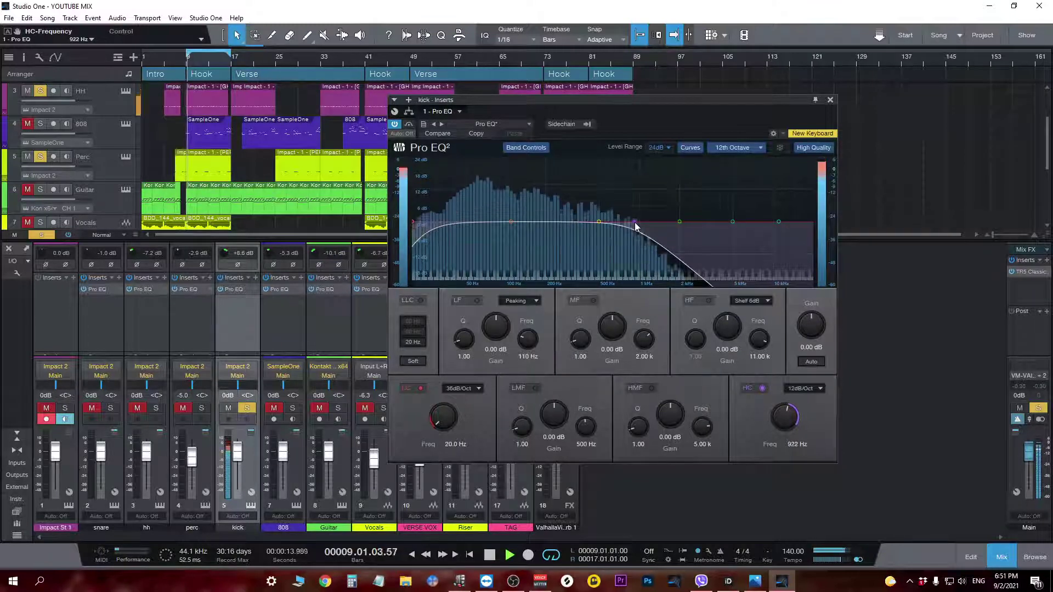
{"action": "left_click", "coordinate": [830, 101]}
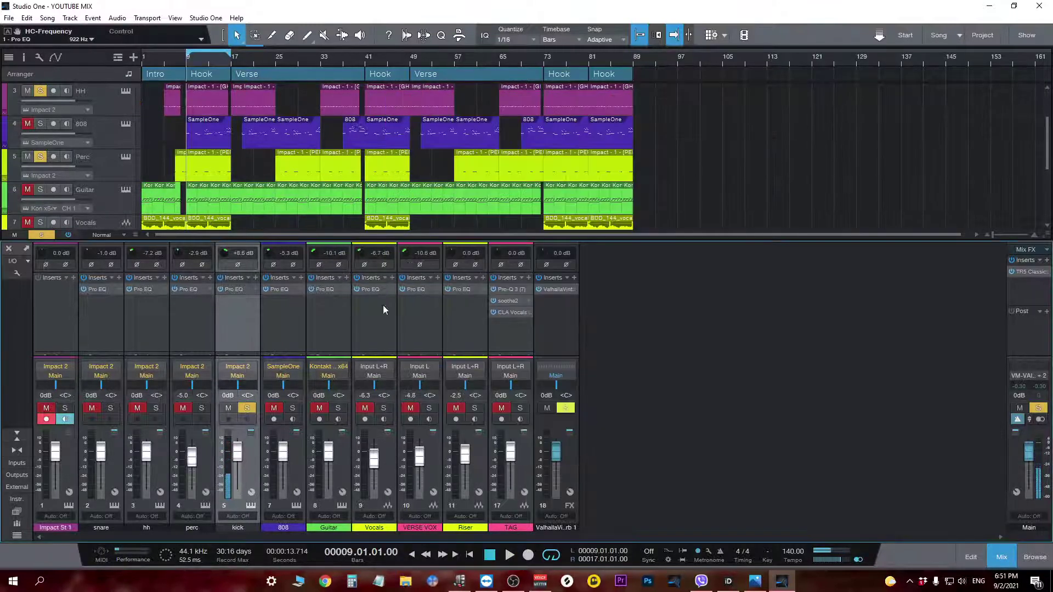
Open the Guitar channel's Pro EQ, clear the existing solos, solo the Guitar track and start playback.
{"action": "left_click", "coordinate": [283, 329]}
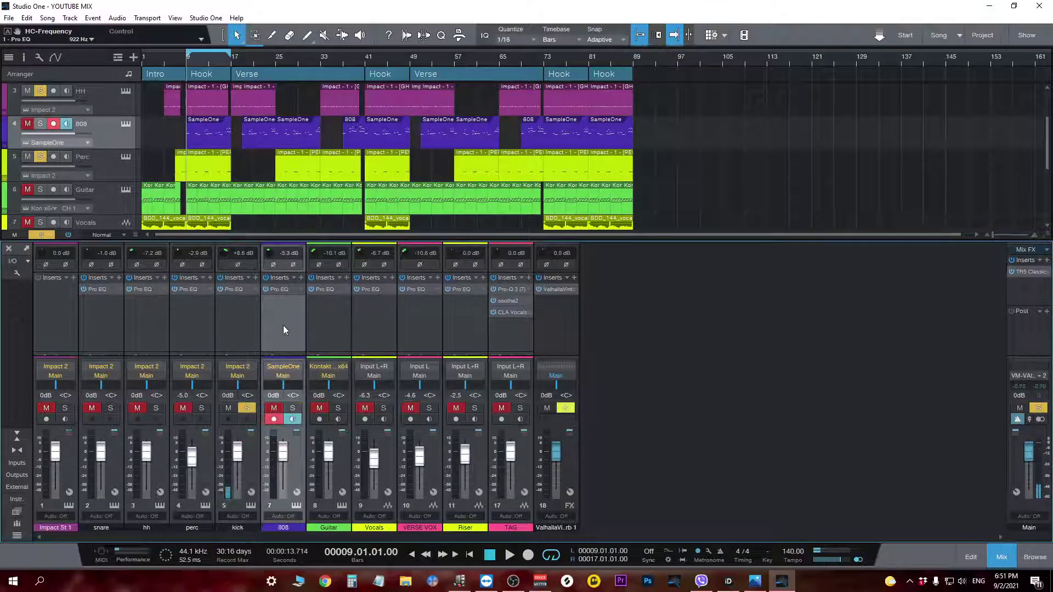
{"action": "left_click", "coordinate": [318, 324]}
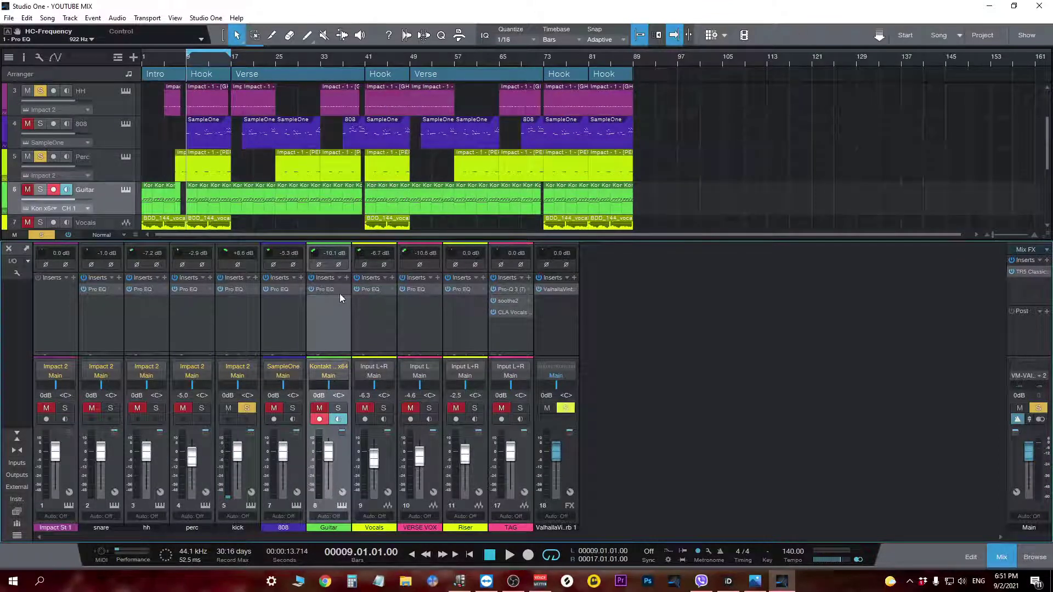
{"action": "left_click", "coordinate": [326, 289]}
{"action": "key", "text": "space"}
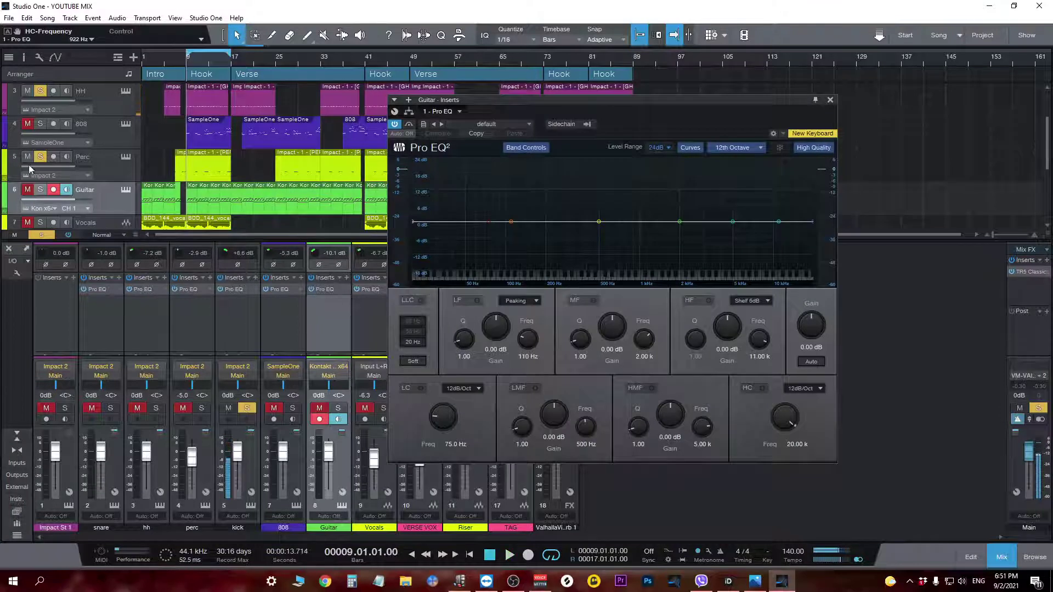
{"action": "scroll", "coordinate": [86, 188], "scroll_direction": "down", "scroll_amount": 1}
{"action": "left_click", "coordinate": [41, 235]}
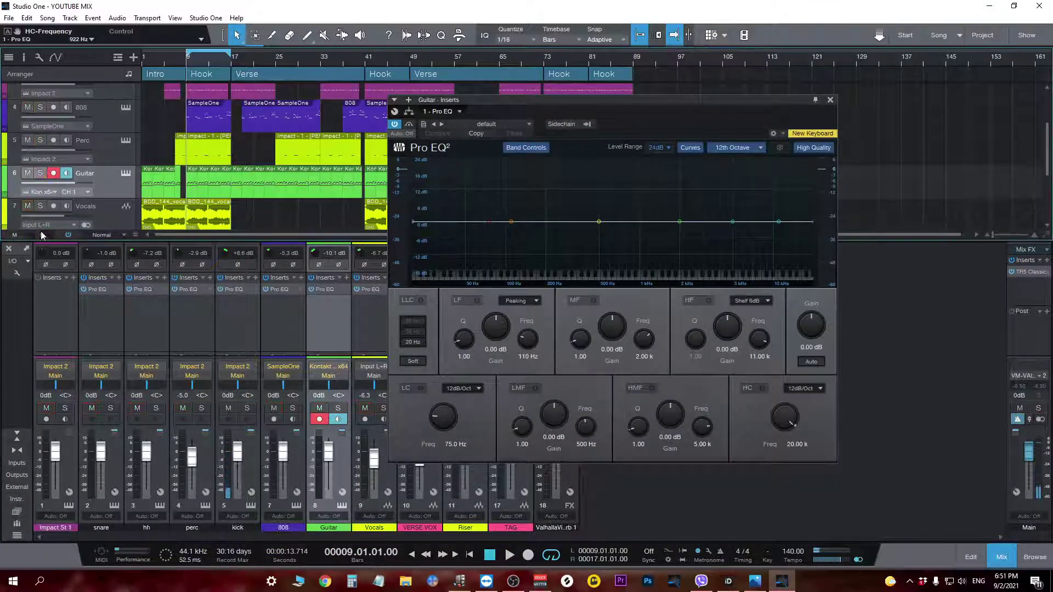
{"action": "left_click", "coordinate": [39, 173]}
{"action": "key", "text": "space"}
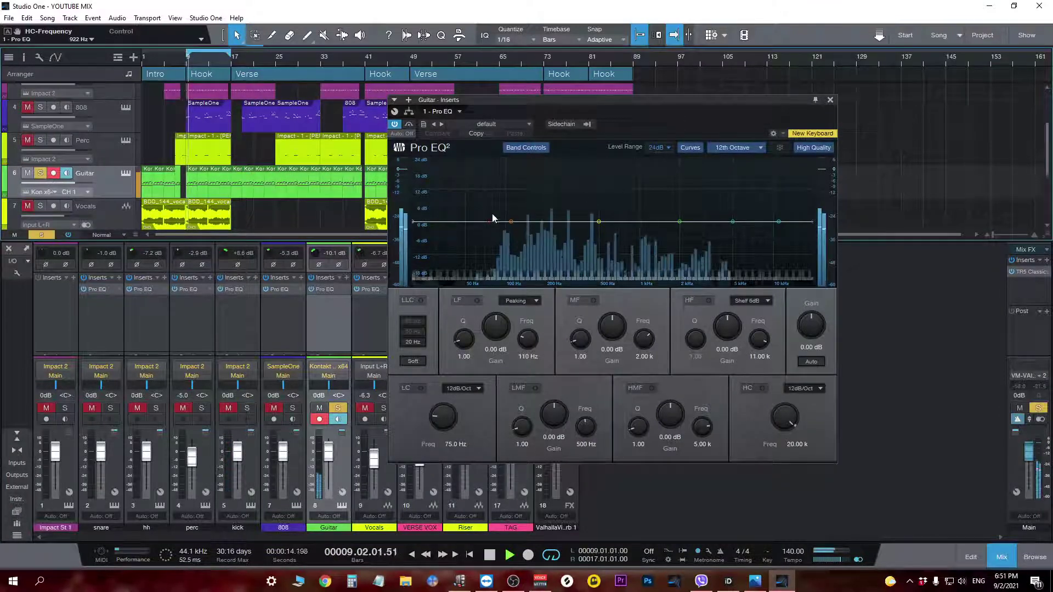
Set the Guitar Pro EQ's low cut to 214 Hz and its high cut to 3.62 kHz, and close the plug-in.
{"action": "left_click_drag", "start_coordinate": [484, 219], "coordinate": [538, 220]}
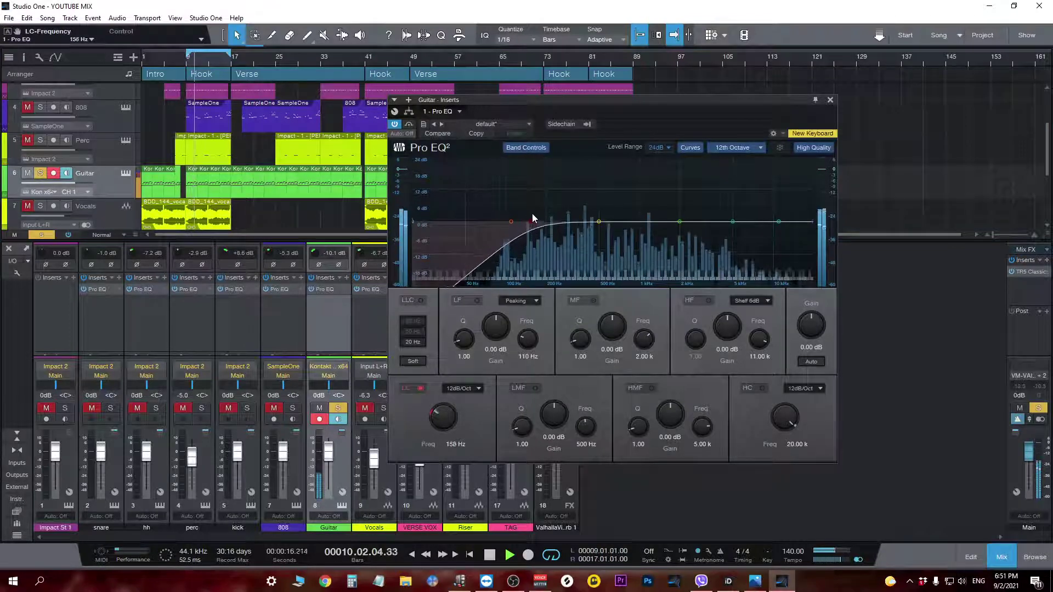
{"action": "left_click_drag", "start_coordinate": [812, 222], "coordinate": [721, 230]}
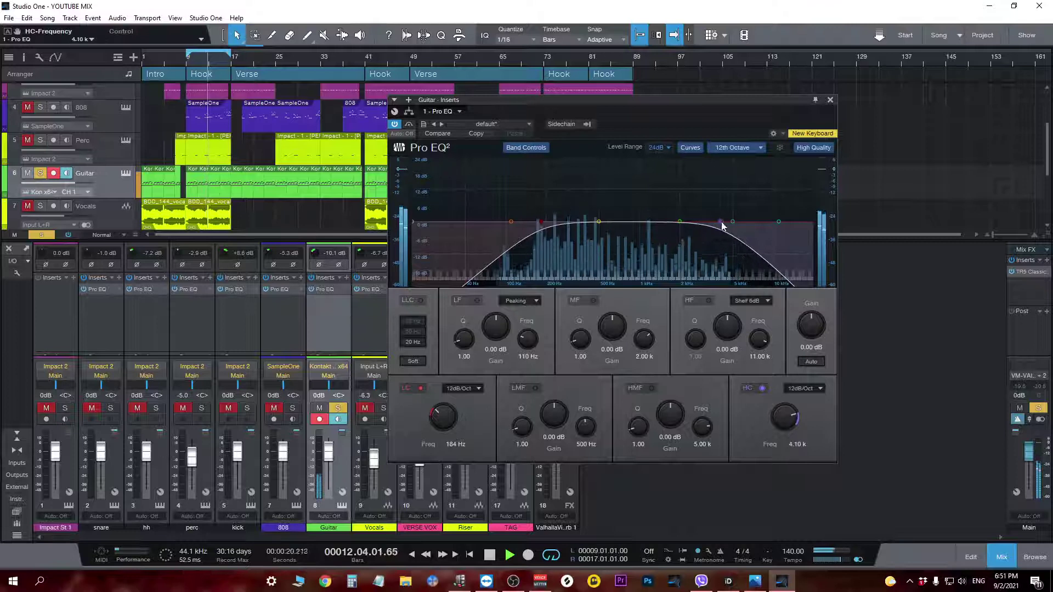
{"action": "left_click_drag", "start_coordinate": [543, 221], "coordinate": [556, 223]}
{"action": "left_click_drag", "start_coordinate": [722, 222], "coordinate": [714, 222]}
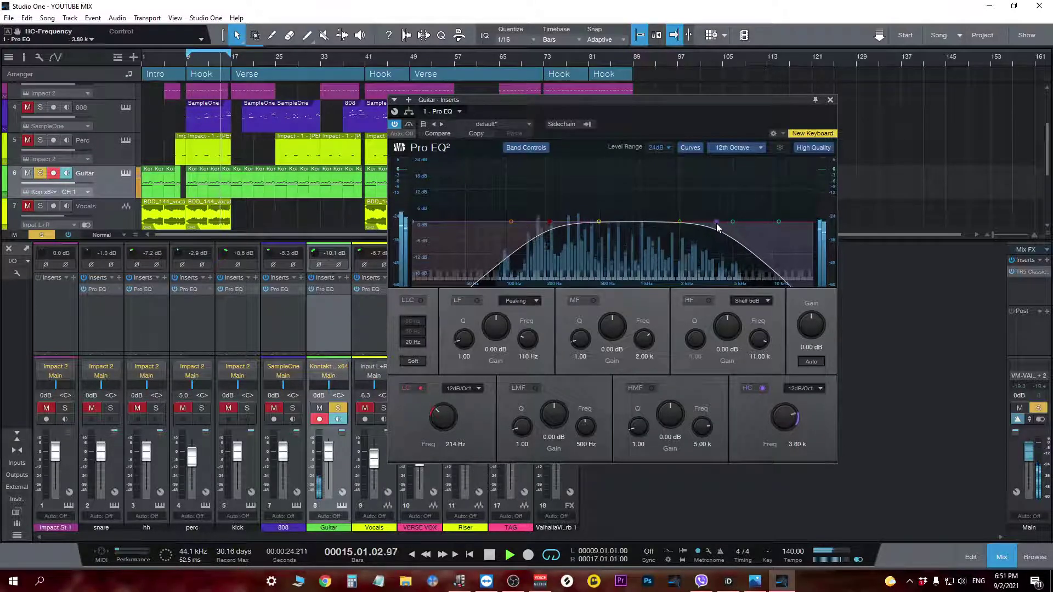
{"action": "key", "text": "space"}
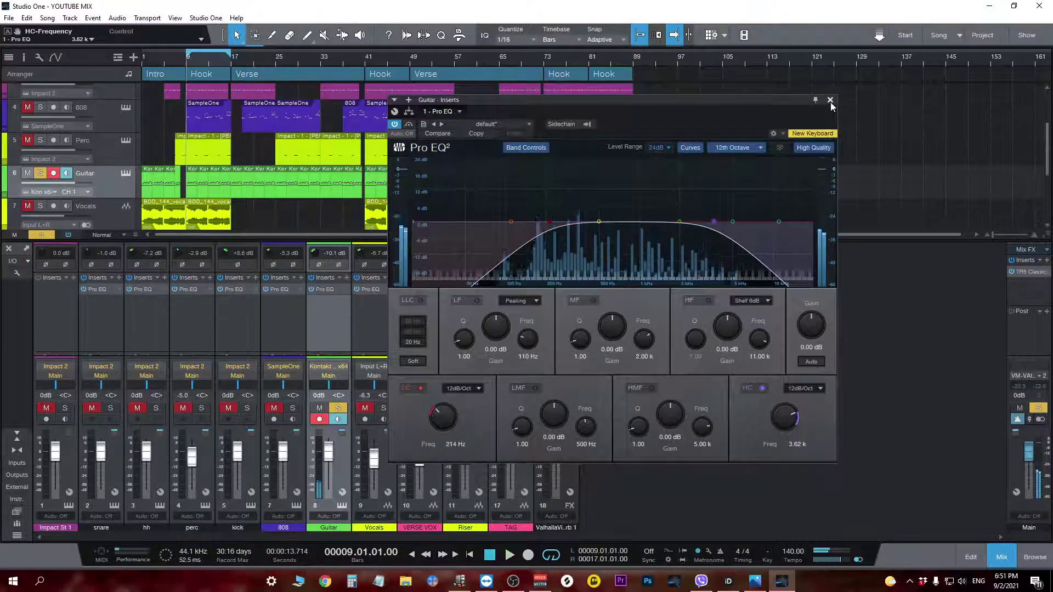
{"action": "left_click", "coordinate": [831, 100]}
Switch the solo from Guitar to Vocals, start playback and open the Vocals channel's Pro EQ.
{"action": "left_click", "coordinate": [42, 206]}
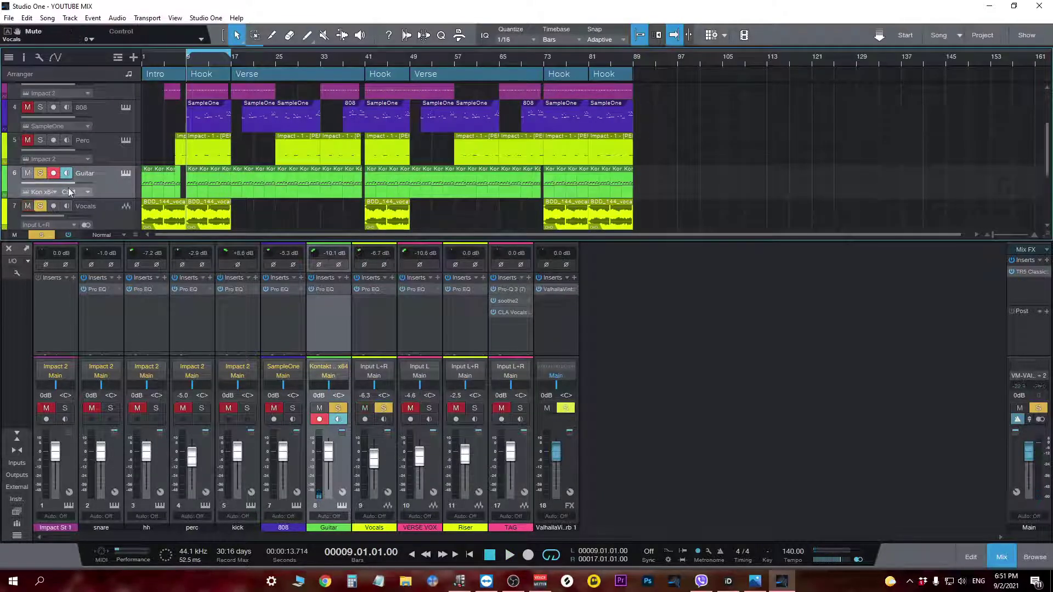
{"action": "left_click", "coordinate": [40, 173]}
{"action": "key", "text": "space"}
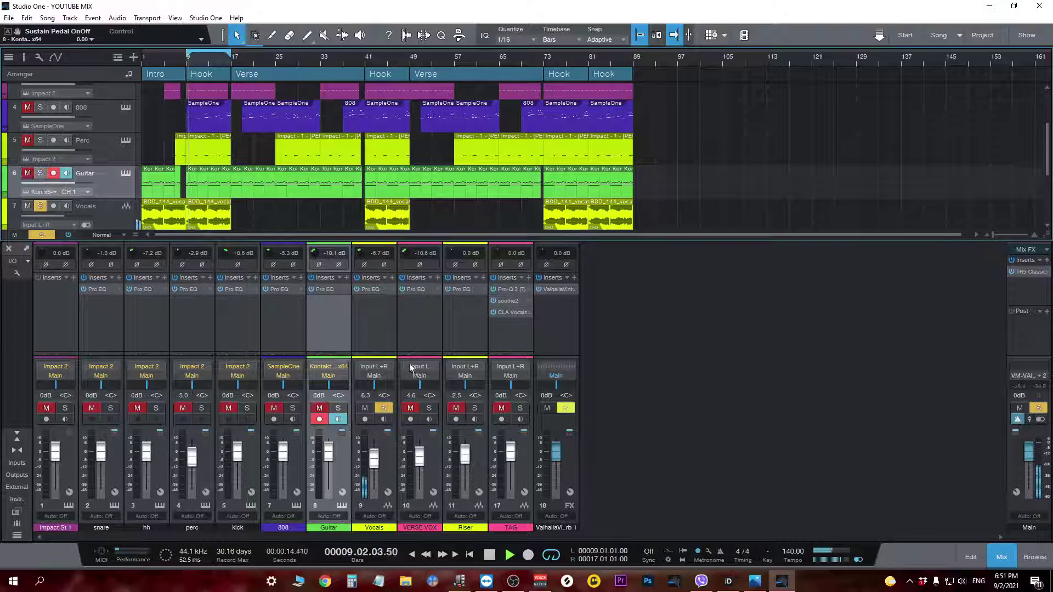
{"action": "left_click", "coordinate": [374, 289]}
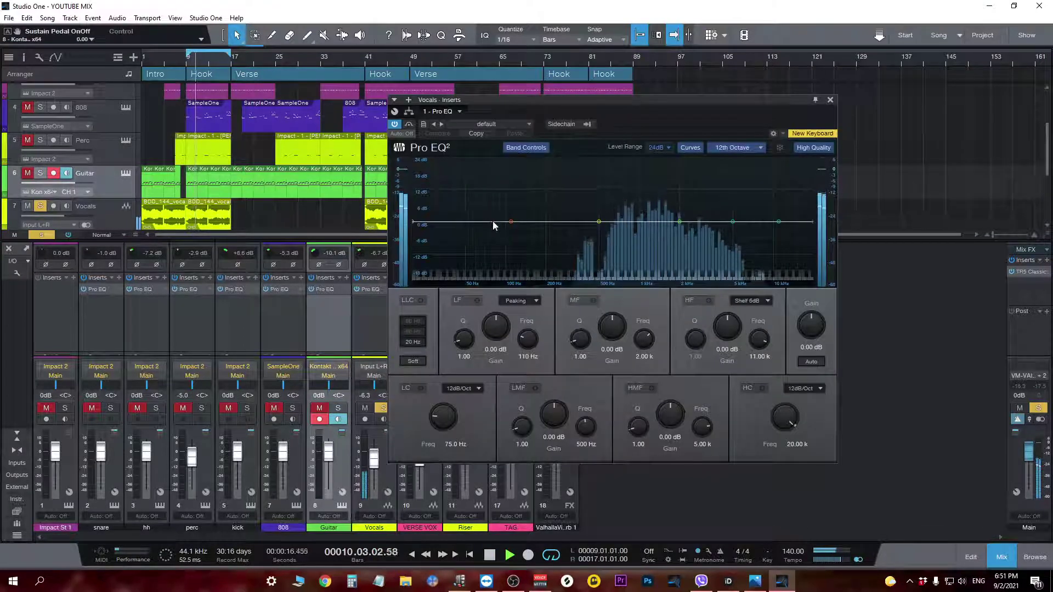
Set the Vocals Pro EQ's low cut to 695 Hz and its high cut to 3.66 kHz, and close the plug-in.
{"action": "left_click_drag", "start_coordinate": [489, 223], "coordinate": [619, 222]}
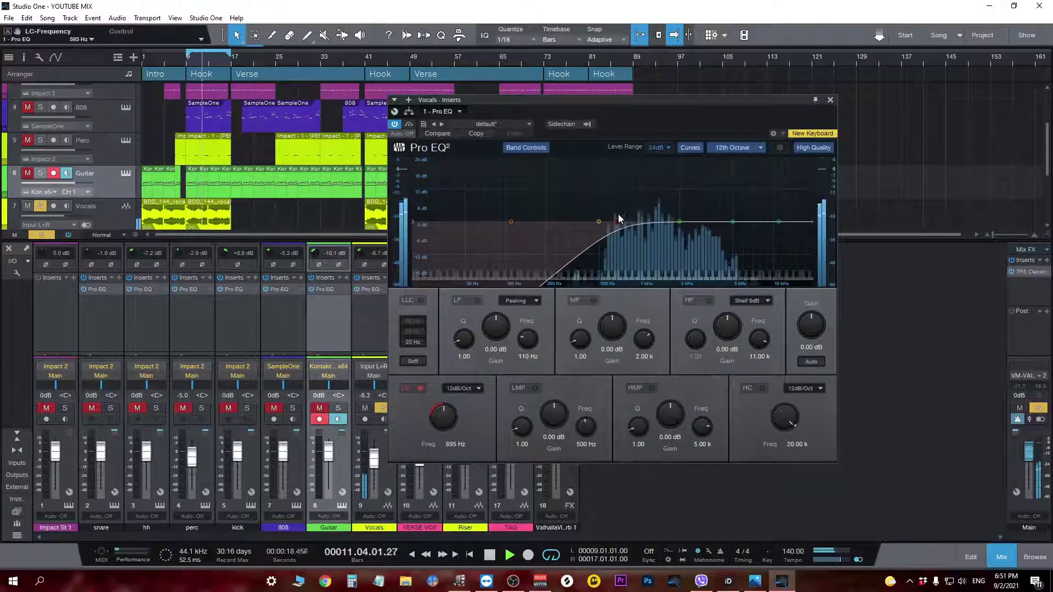
{"action": "left_click_drag", "start_coordinate": [812, 222], "coordinate": [721, 225]}
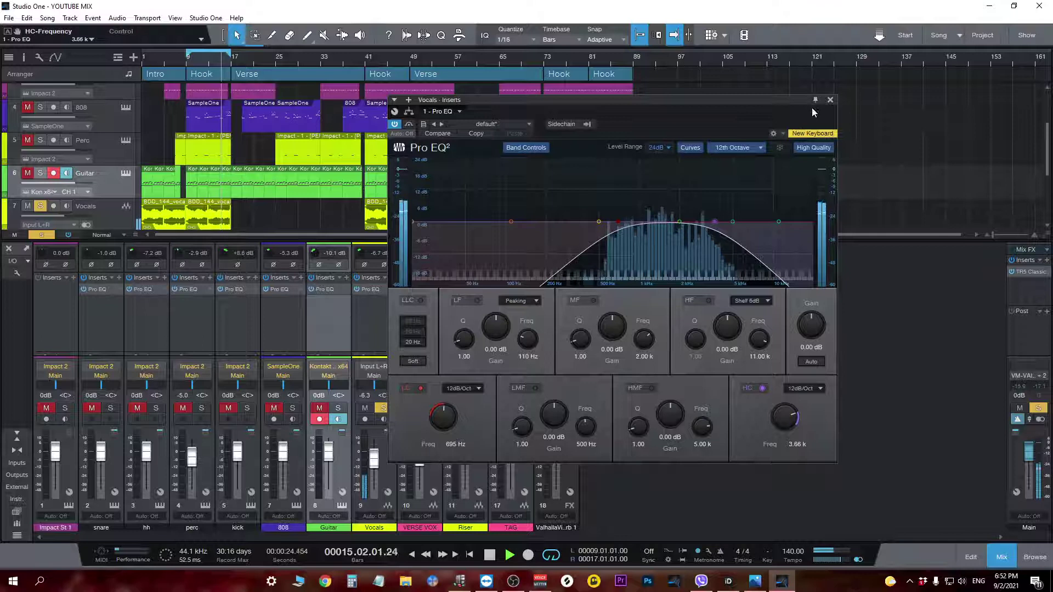
{"action": "left_click", "coordinate": [831, 100]}
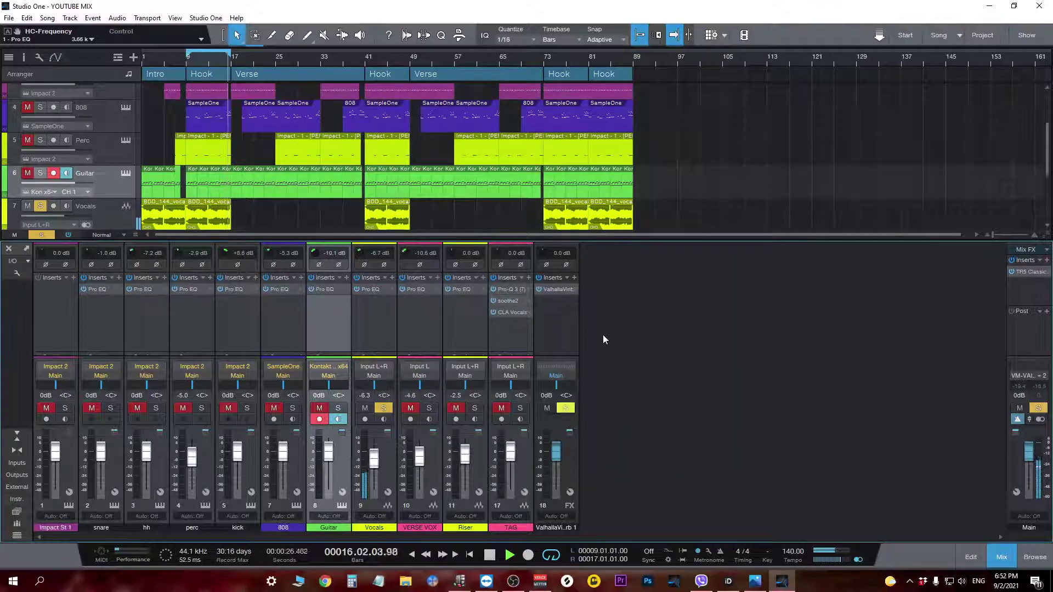
Clear all track solos and play the Hook section with the full mix.
{"action": "scroll", "coordinate": [97, 192], "scroll_direction": "up", "scroll_amount": 3}
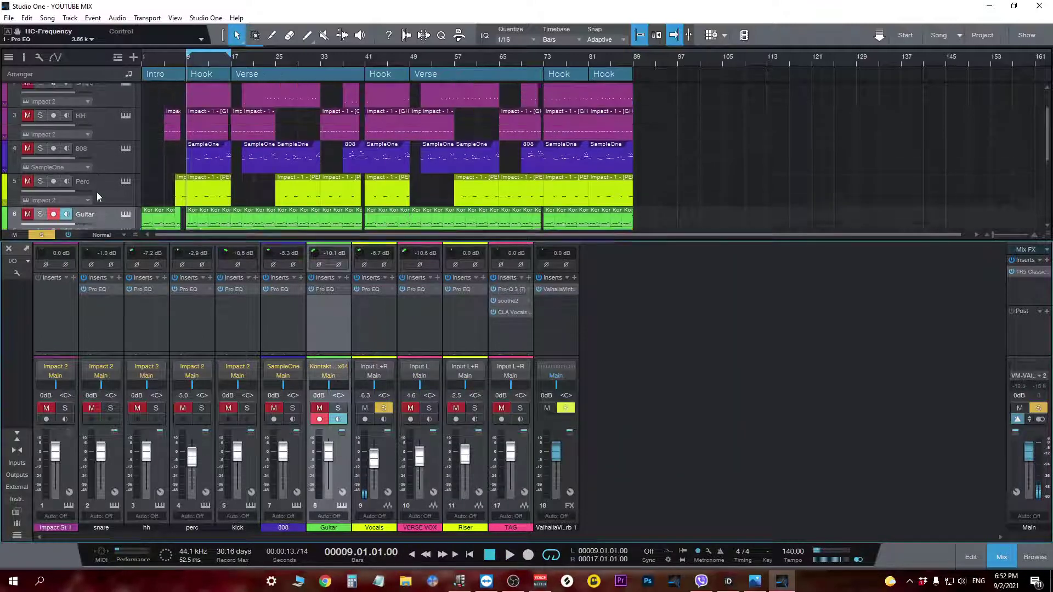
{"action": "left_click", "coordinate": [44, 235]}
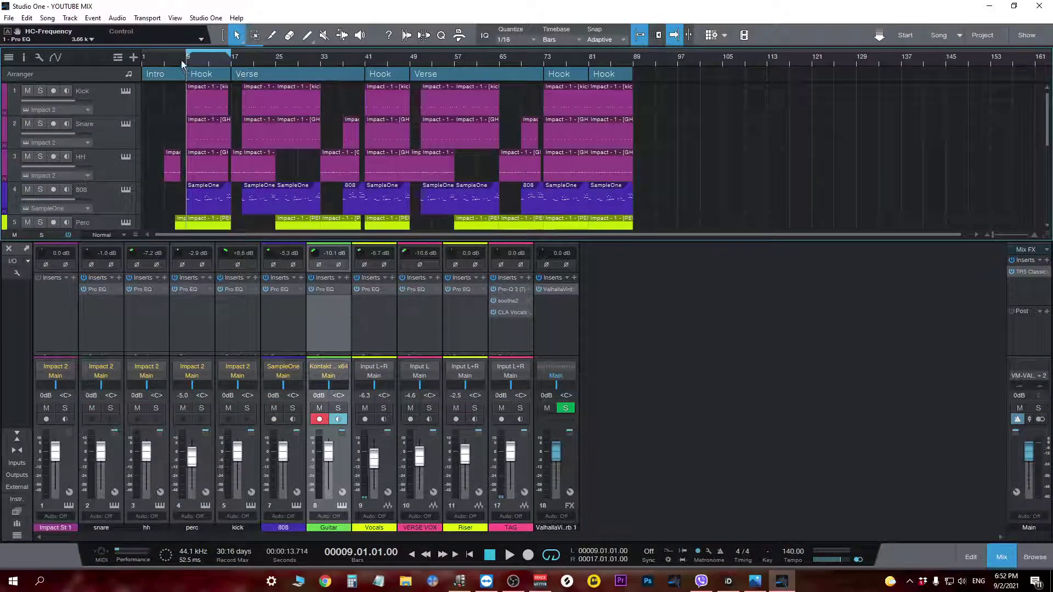
{"action": "key", "text": "space"}
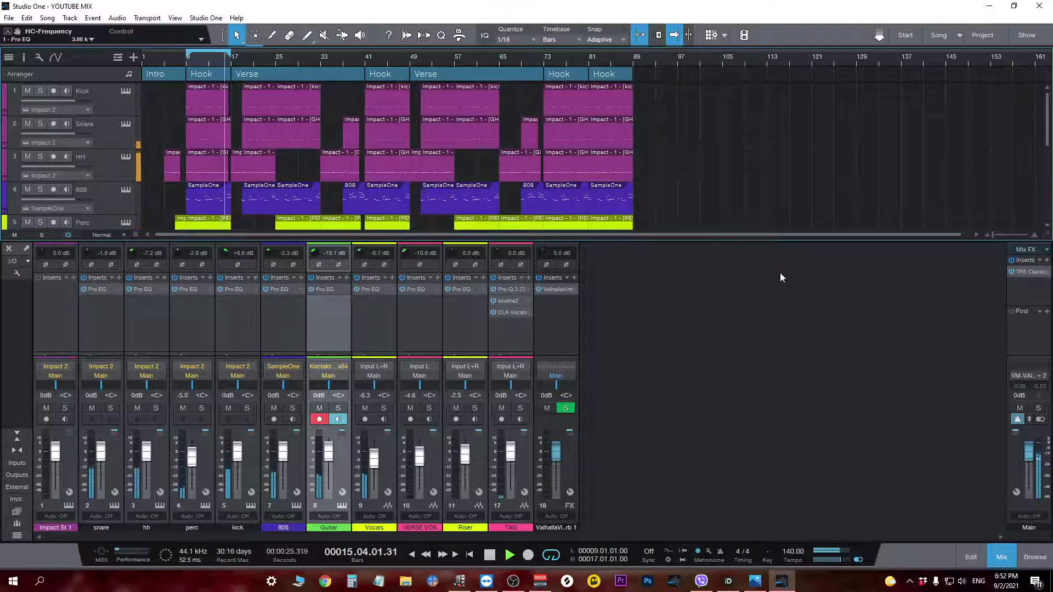
{"action": "key", "text": "space"}
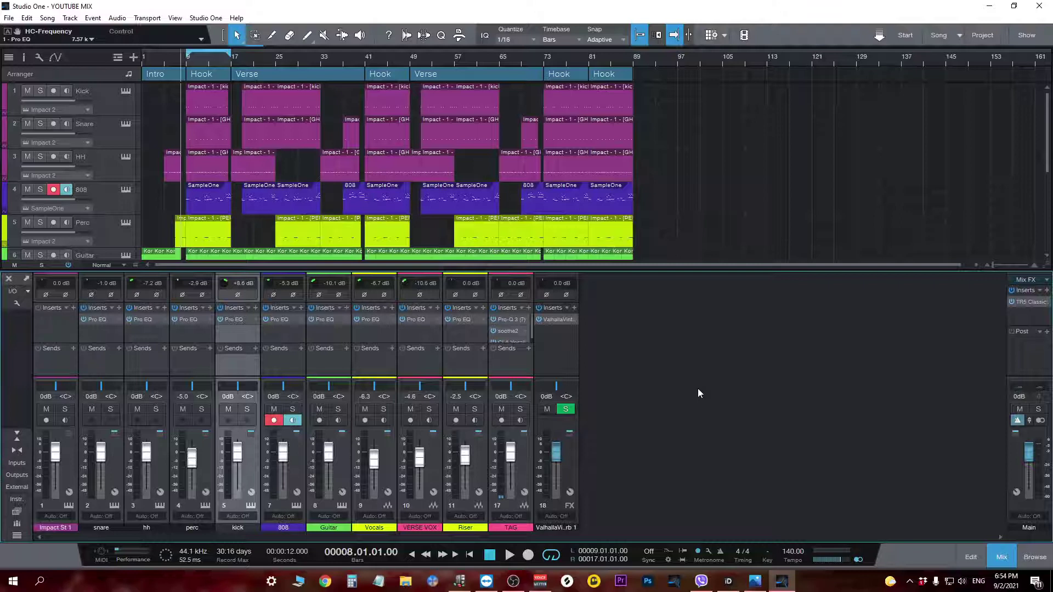
{"action": "left_click", "coordinate": [283, 337]}
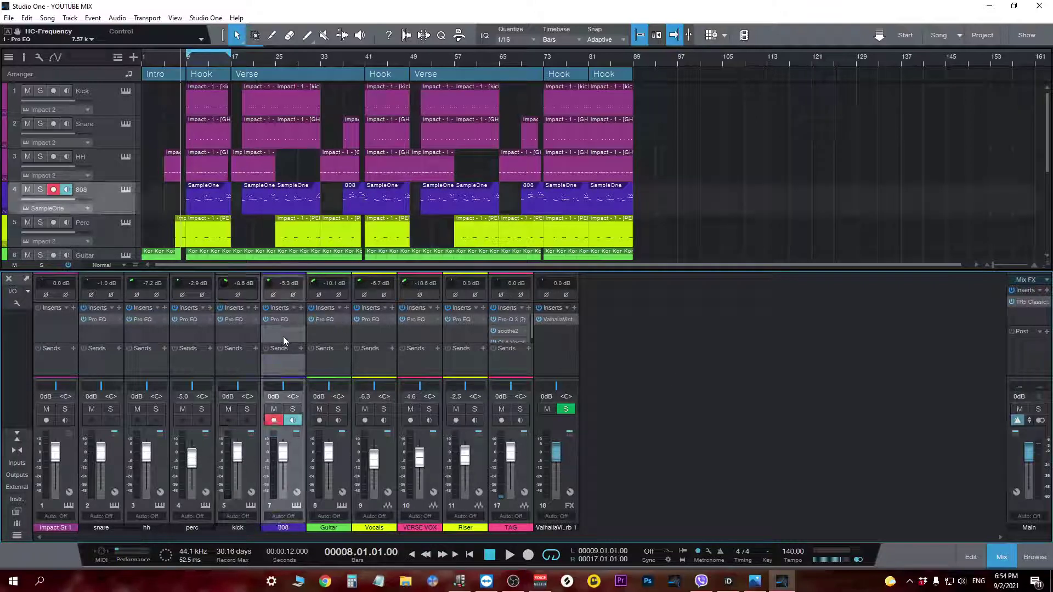
{"action": "left_click", "coordinate": [242, 337]}
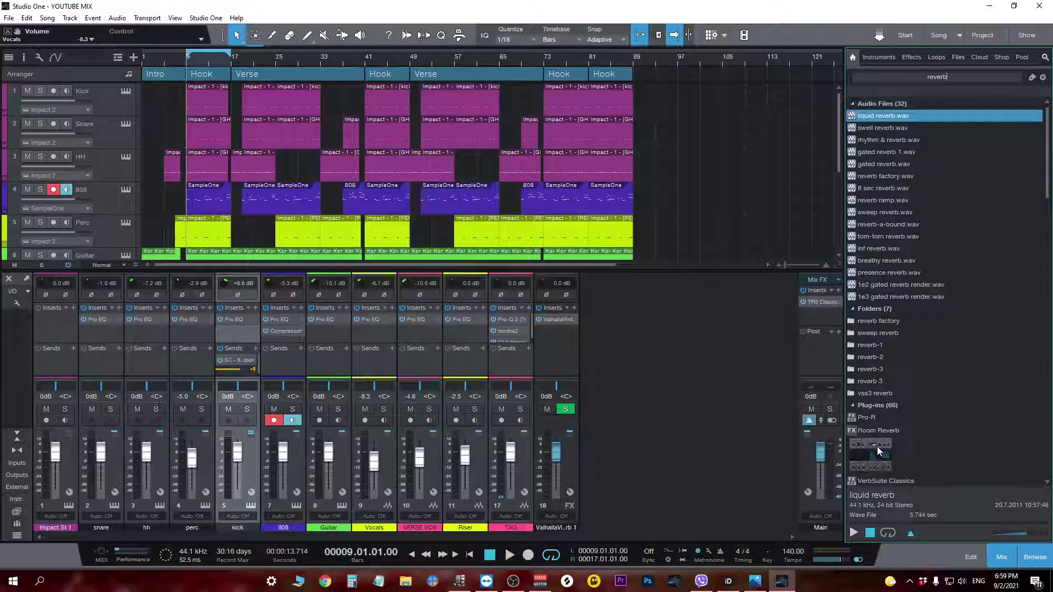
Add Room Reverb as a new FX channel in the mixer and load its Cathedral preset.
{"action": "left_click", "coordinate": [883, 456]}
{"action": "left_click_drag", "start_coordinate": [880, 454], "coordinate": [637, 371]}
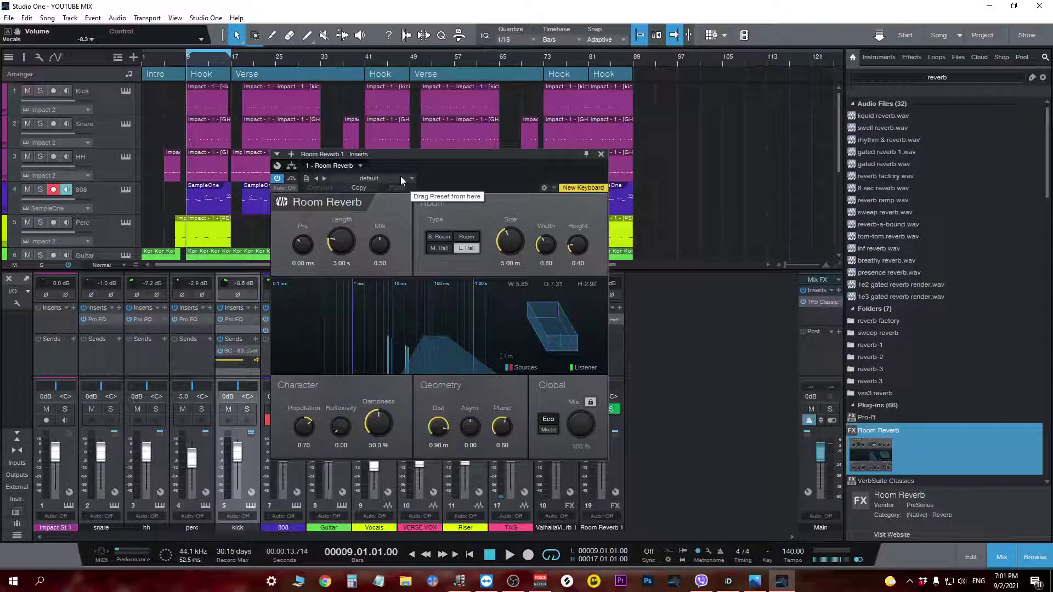
{"action": "left_click", "coordinate": [401, 176]}
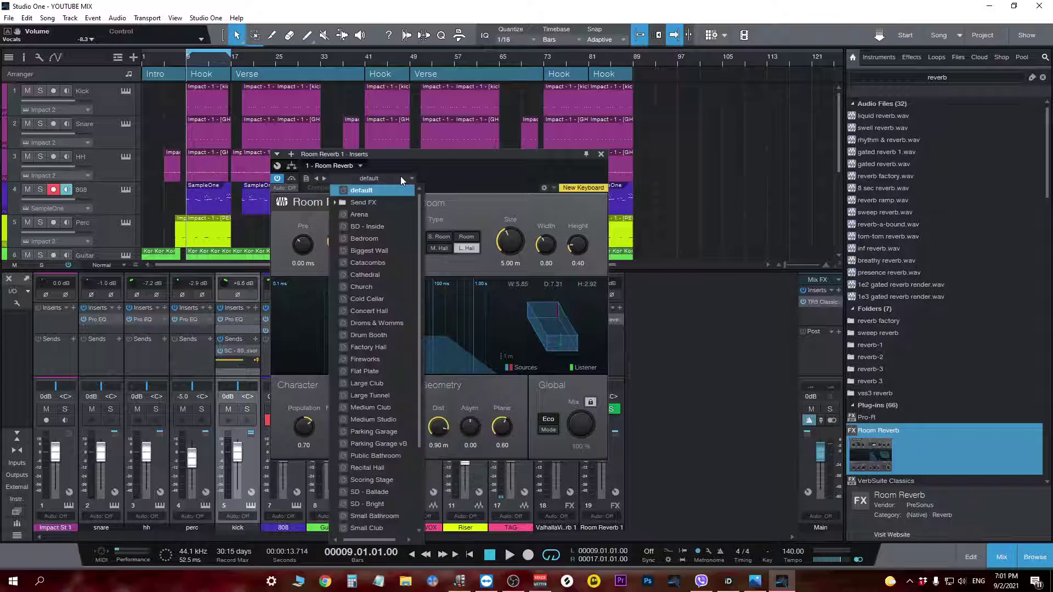
{"action": "left_click", "coordinate": [394, 275]}
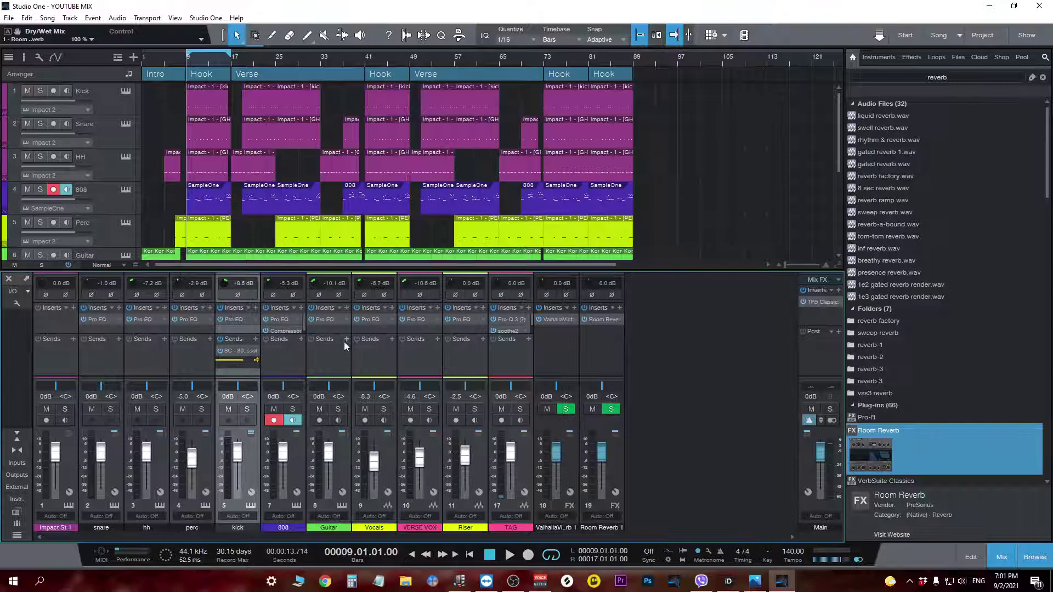
Add a send from the Guitar channel to Room Reverb 1 and play the Guitar track soloed.
{"action": "left_click", "coordinate": [346, 340]}
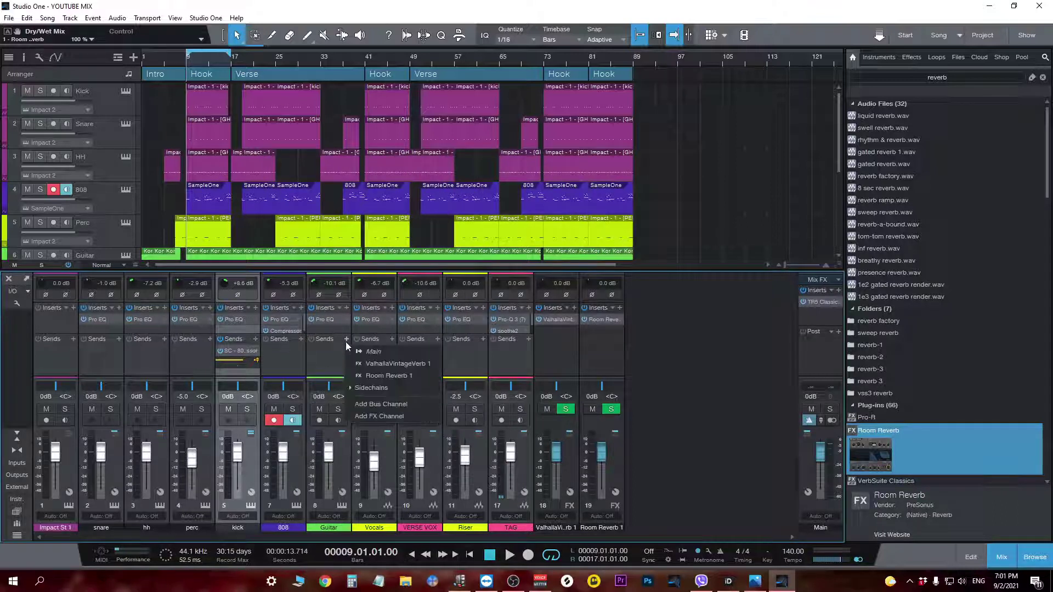
{"action": "left_click", "coordinate": [387, 376]}
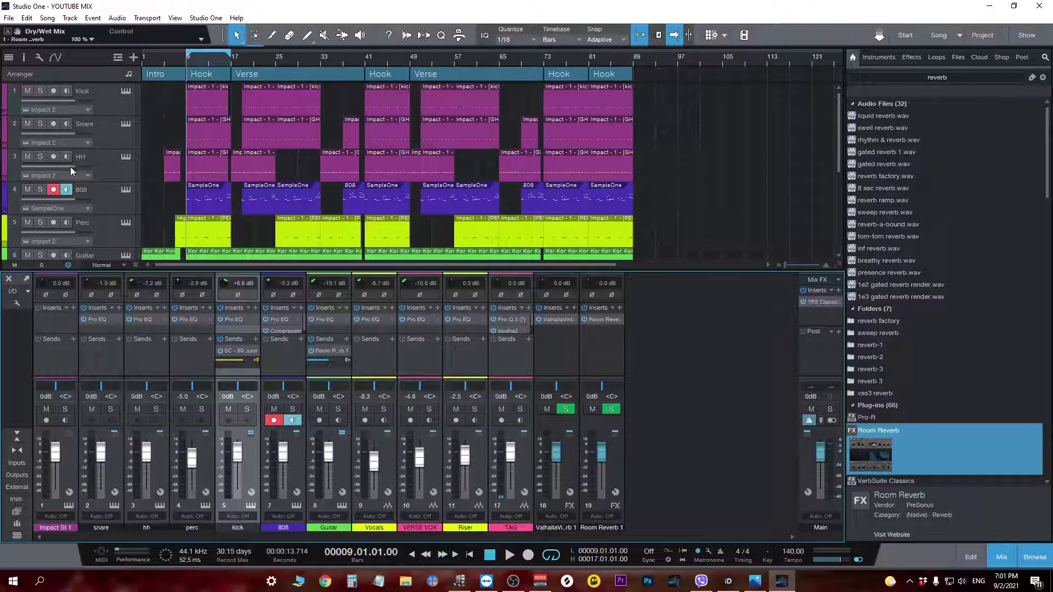
{"action": "left_click", "coordinate": [40, 254]}
{"action": "key", "text": "space"}
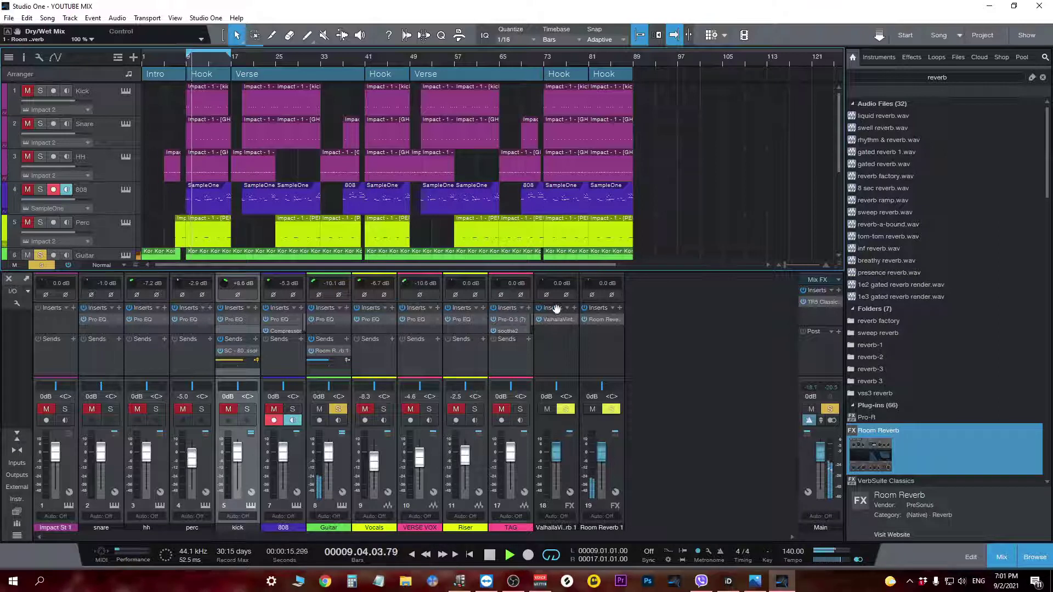
{"action": "key", "text": "space"}
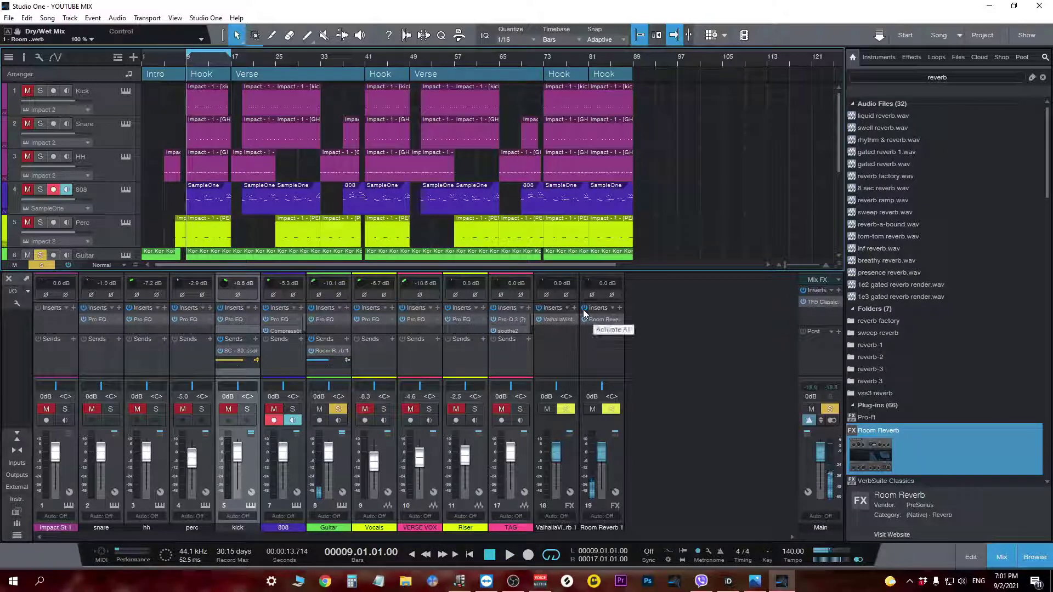
Bypass and re-enable the Room Reverb 1 channel's inserts during playback to compare the Guitar dry and wet.
{"action": "left_click", "coordinate": [585, 309]}
{"action": "key", "text": "space"}
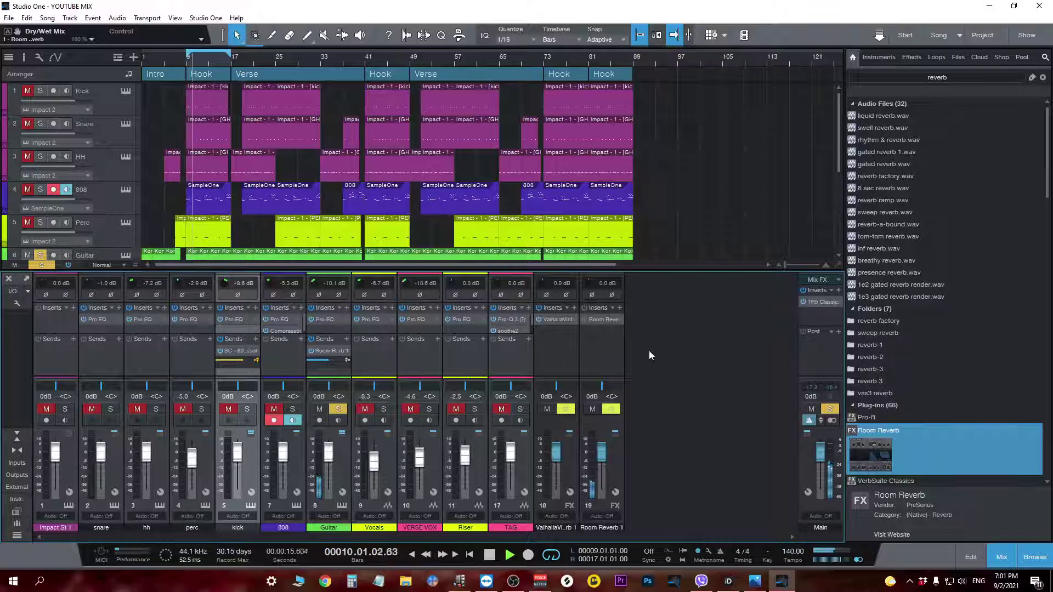
{"action": "left_click", "coordinate": [584, 311]}
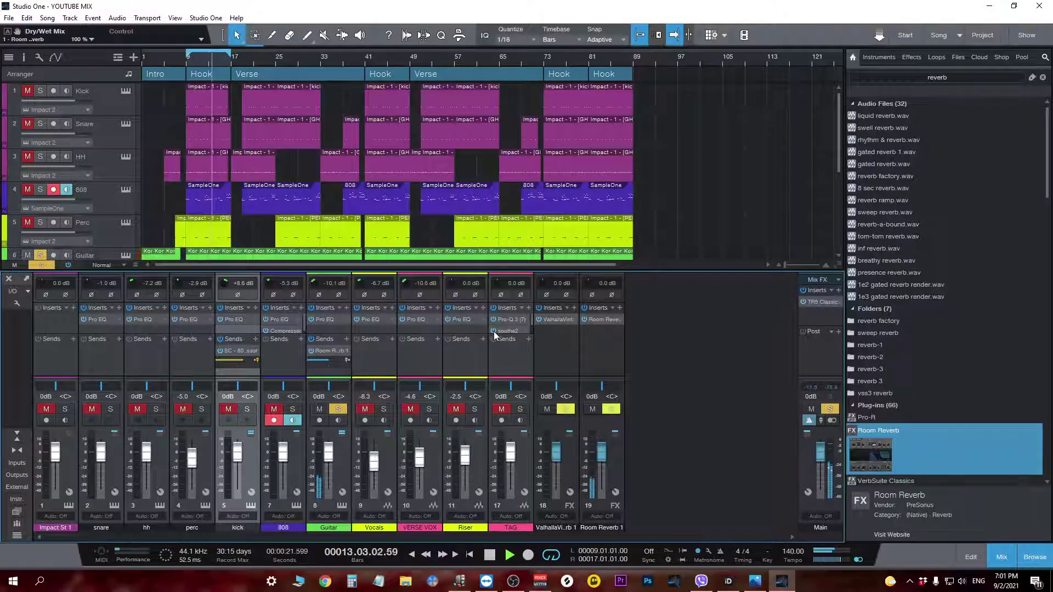
{"action": "key", "text": "space"}
Solo the Vocals track alongside Guitar, keep it unmuted, and play the two together.
{"action": "scroll", "coordinate": [51, 219], "scroll_direction": "down", "scroll_amount": 2}
{"action": "left_click", "coordinate": [41, 222]}
{"action": "left_click", "coordinate": [28, 222]}
{"action": "key", "text": "space"}
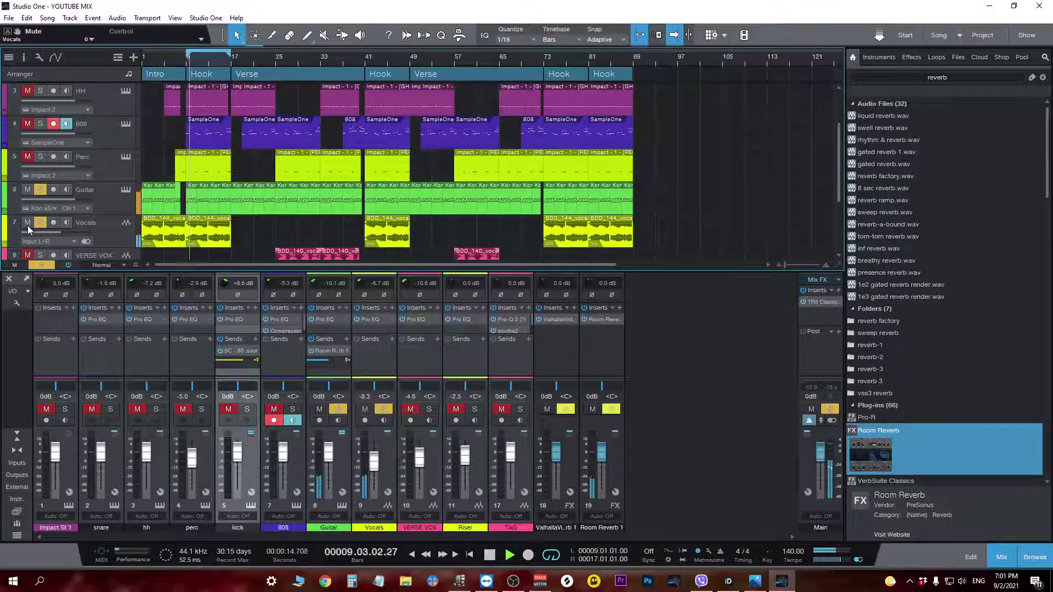
{"action": "key", "text": "space"}
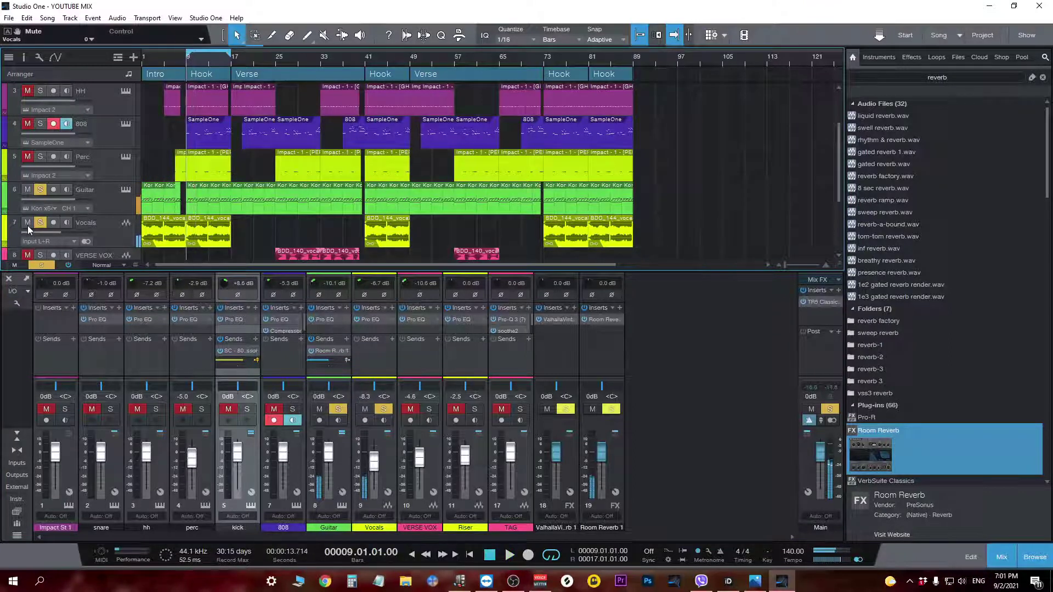